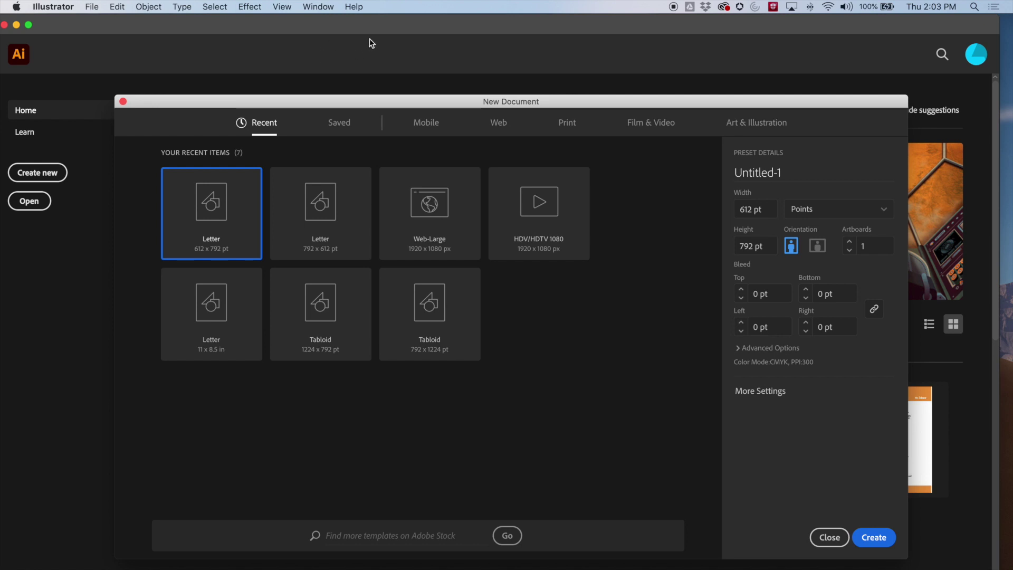
- Create a new landscape Letter document measuring 792 x 612 pt
left_click(818, 247)
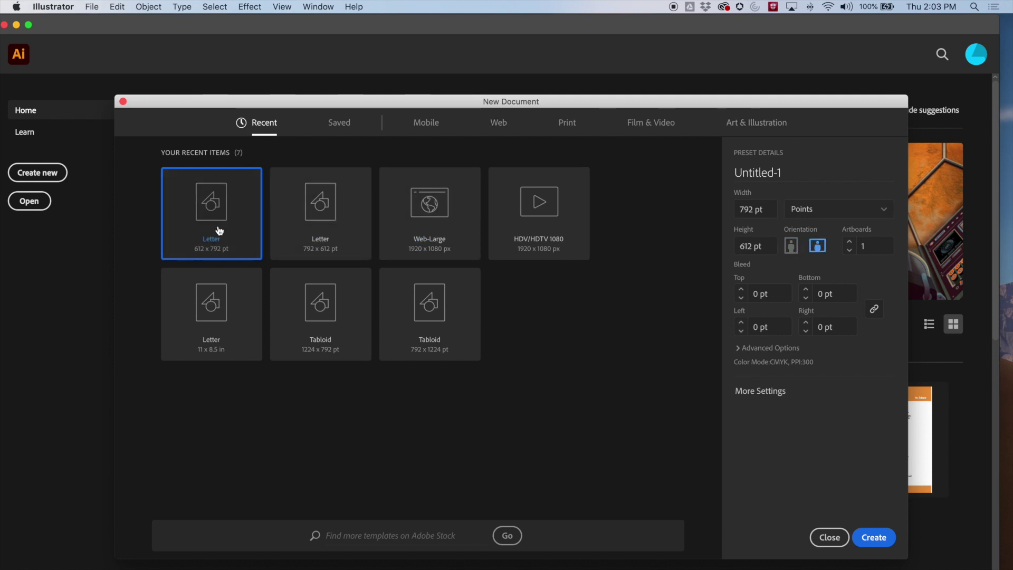
key("Escape")
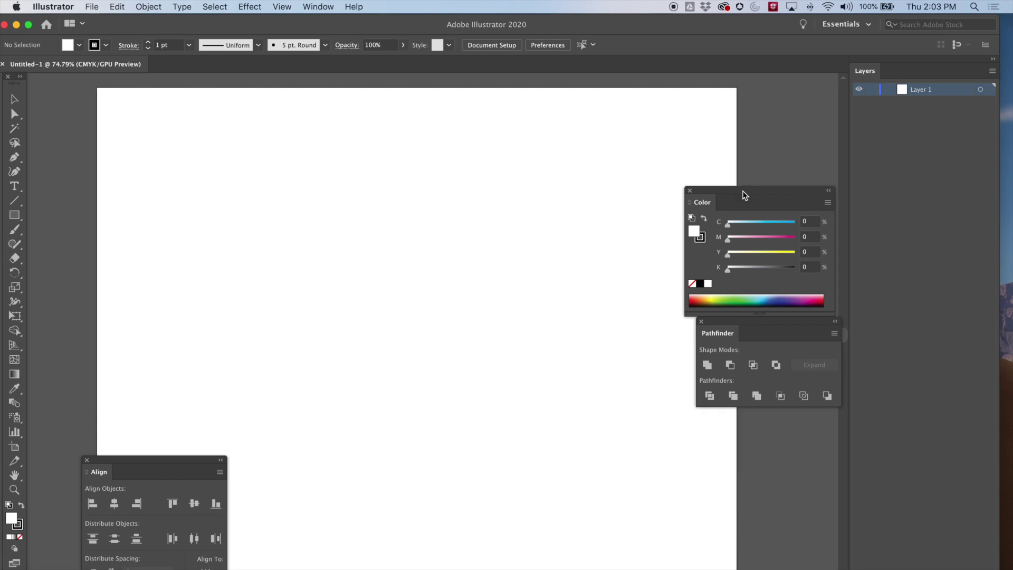
left_click_drag(744, 196, 751, 76)
left_click_drag(740, 324, 739, 196)
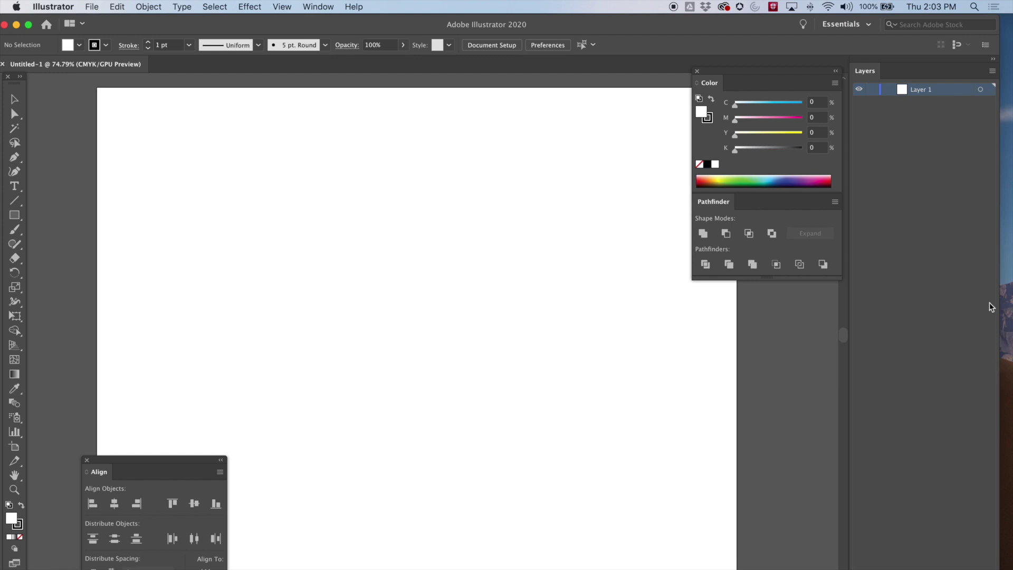
- Narrow the application window to expose the desktop and place the red character screenshot from there onto the artboard
left_click_drag(997, 20, 953, 21)
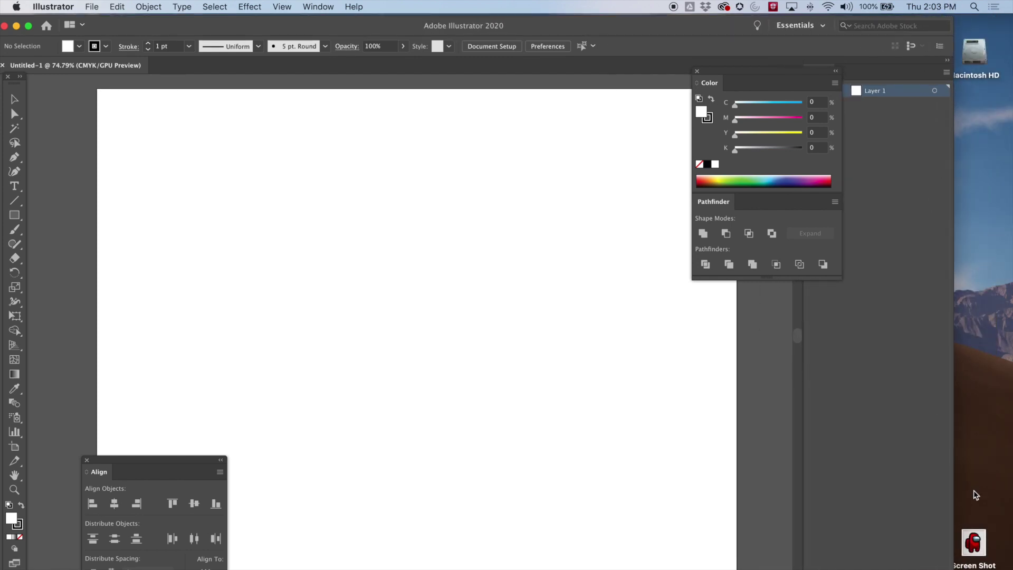
left_click_drag(974, 542, 352, 293)
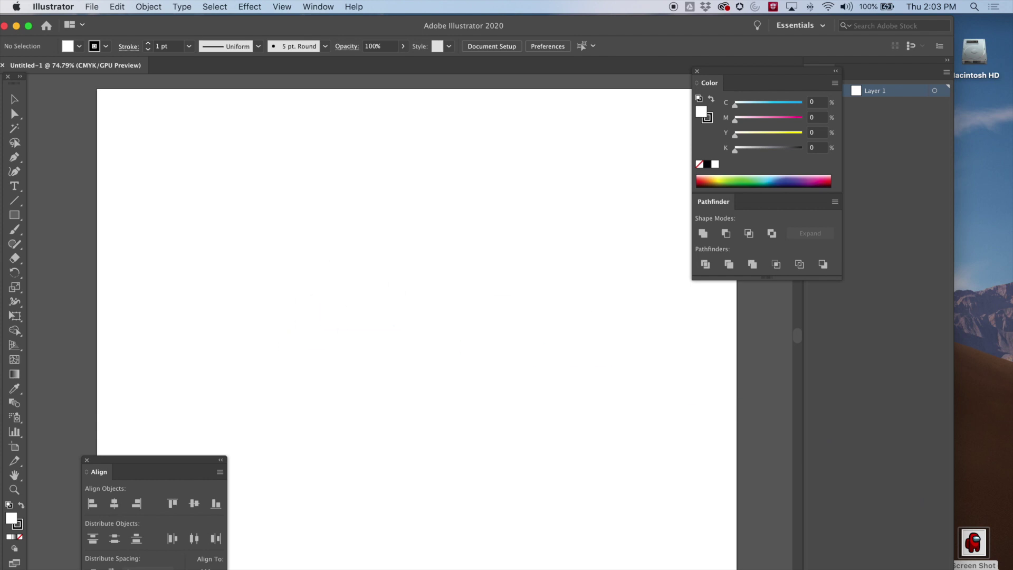
- Close the floating Align panel and dock the Color and Pathfinder panels above Layers
left_click_drag(117, 459, 737, 312)
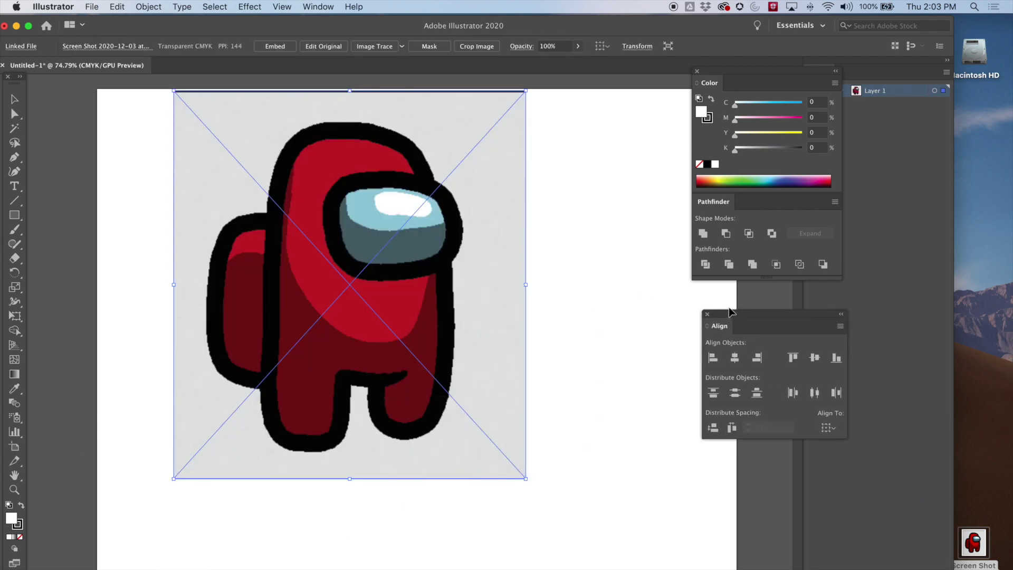
left_click(708, 314)
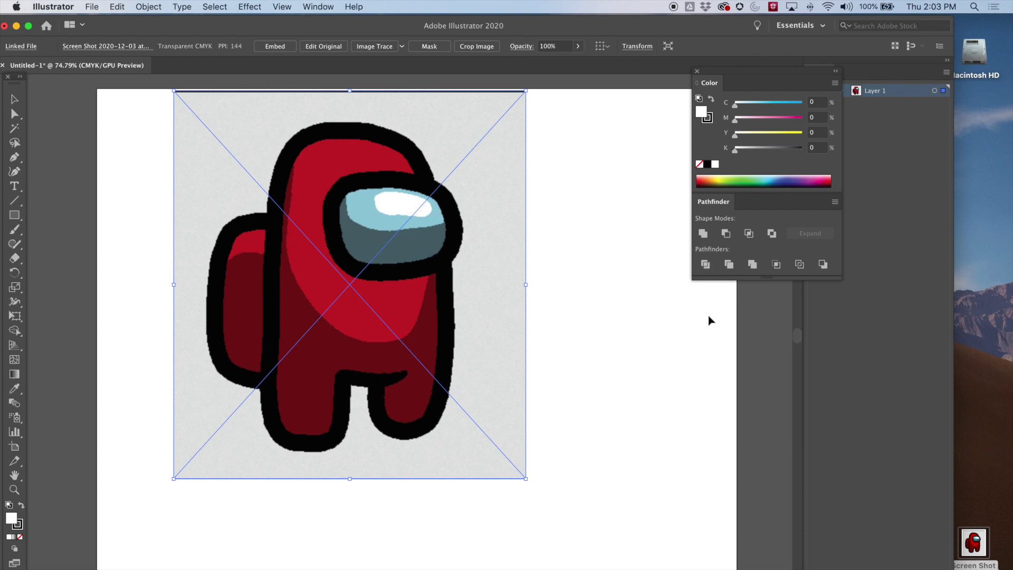
left_click_drag(763, 79, 864, 61)
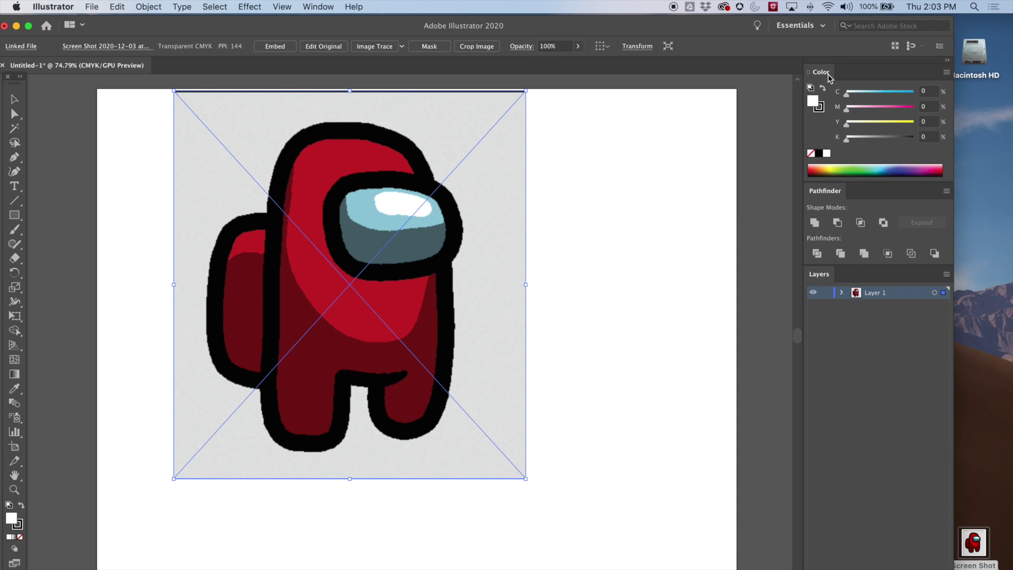
- Switch the color sliders to HSB and widen the application window back to the full screen width
left_click(946, 72)
left_click(892, 117)
left_click_drag(953, 24, 1012, 24)
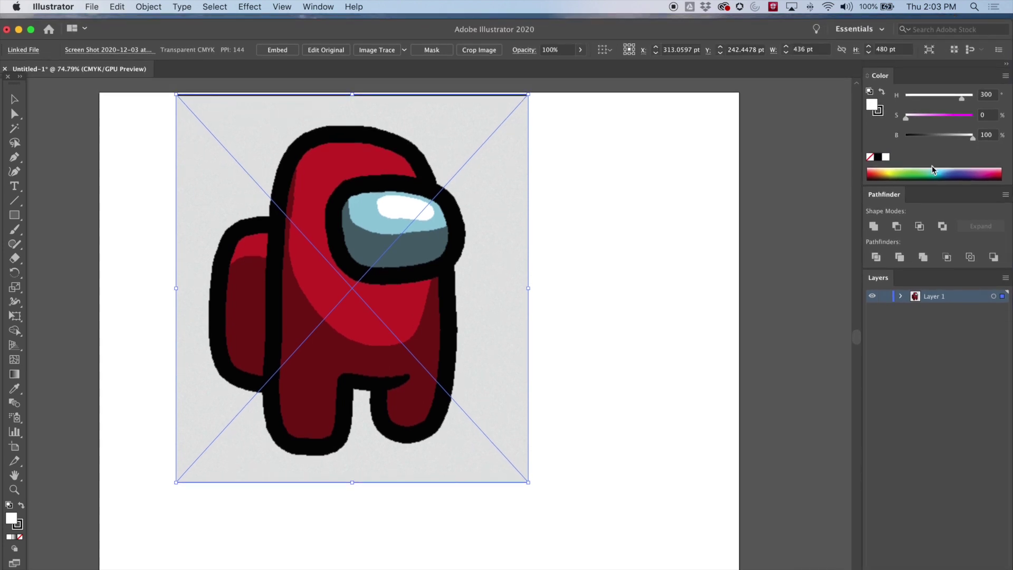
left_click_drag(764, 36, 758, 32)
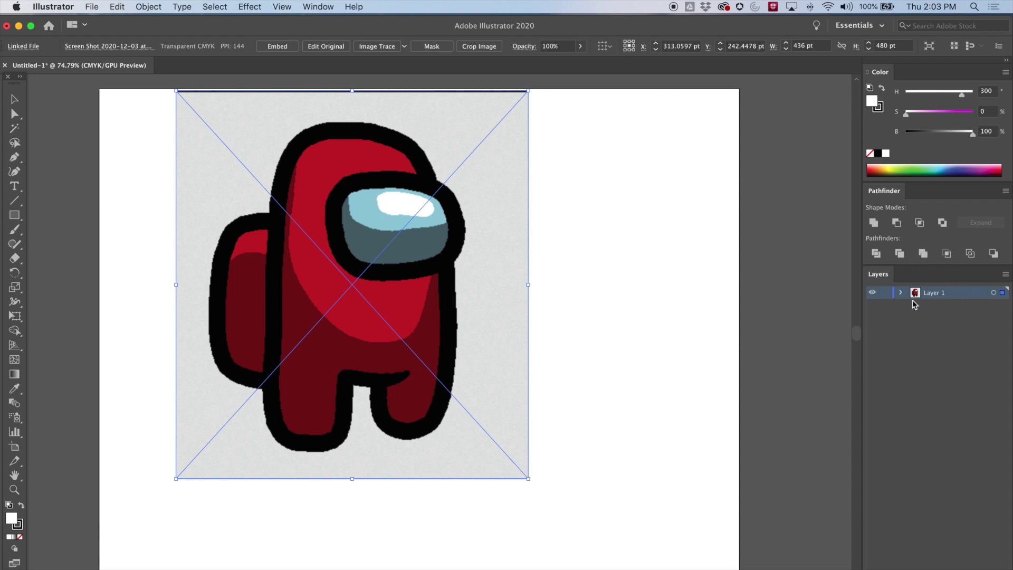
- Add a new layer above the image layer, keeping the default layer options
left_click(1006, 275)
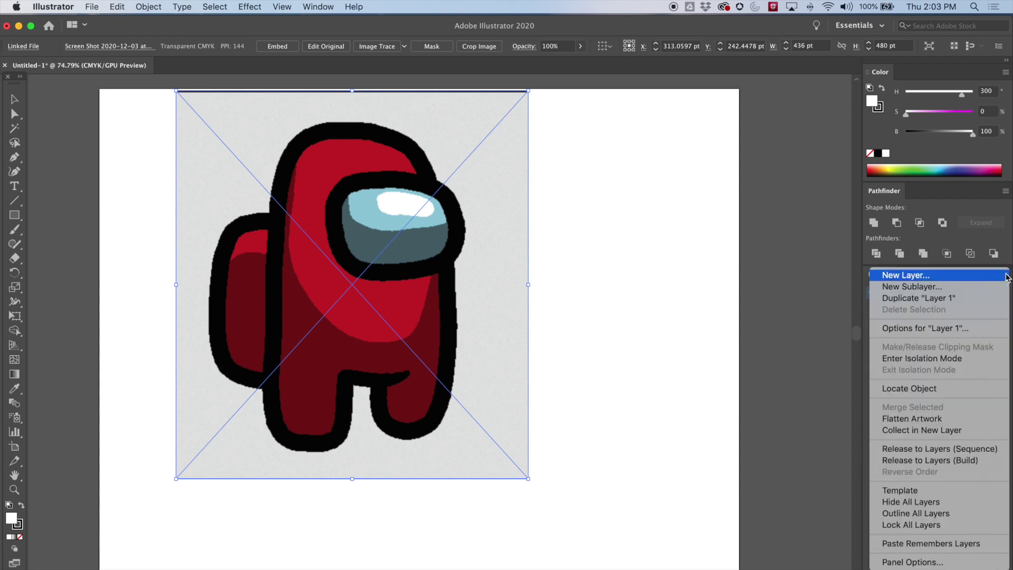
left_click(973, 280)
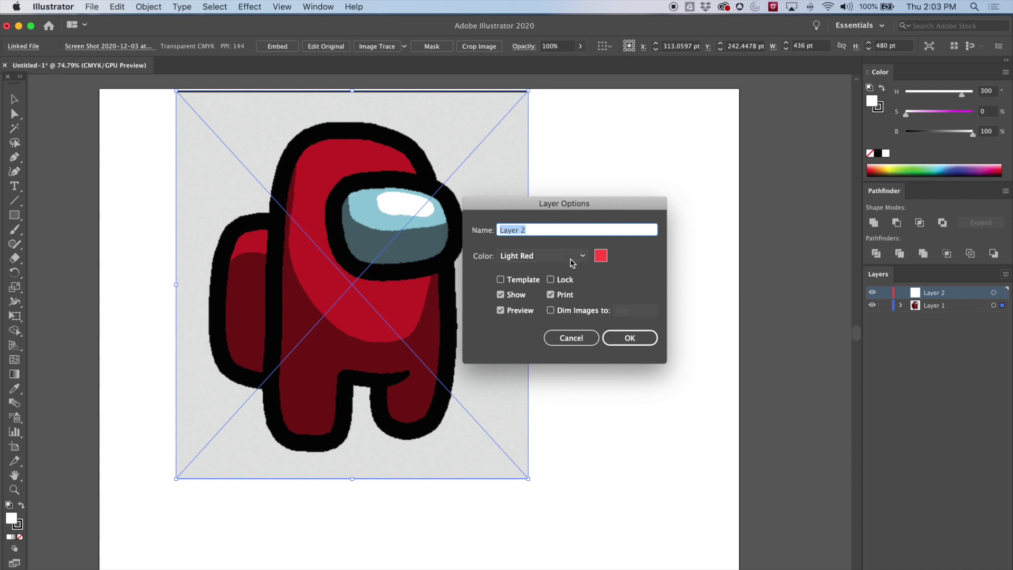
left_click(634, 337)
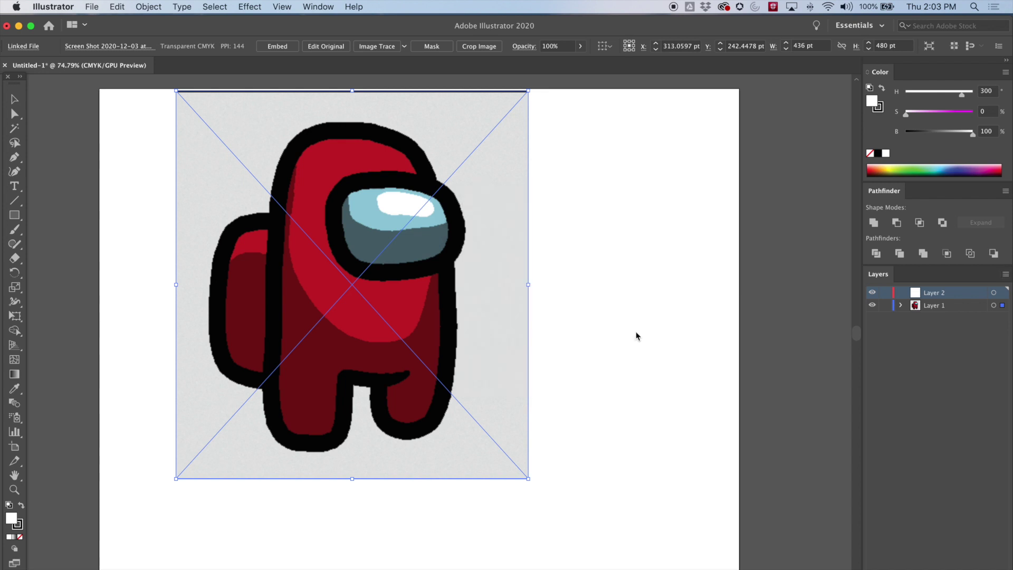
- Turn Layer 1 with the reference image into a template layer and make Layer 2 the active layer
left_click(887, 309)
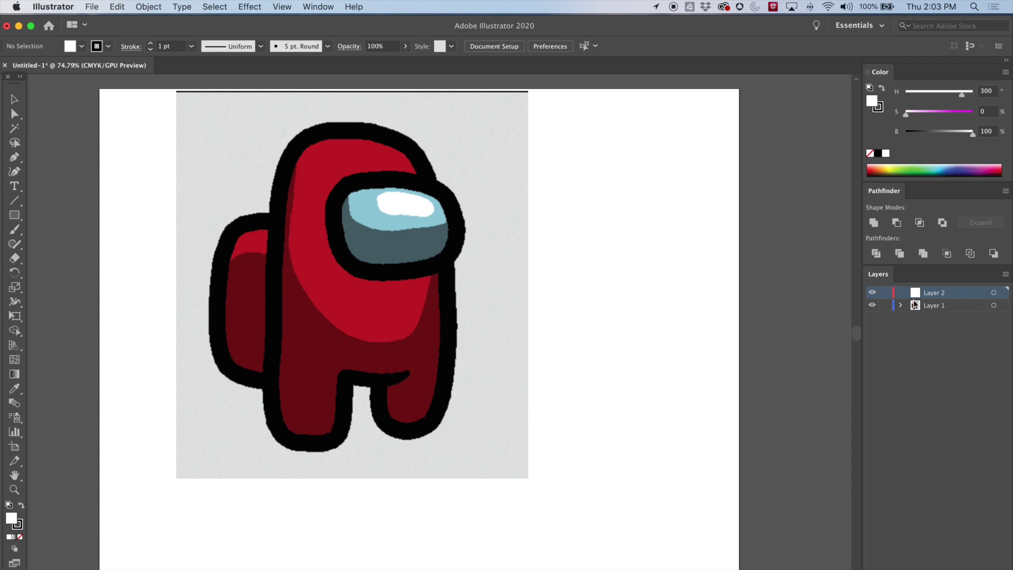
left_click(970, 309)
right_click(870, 306)
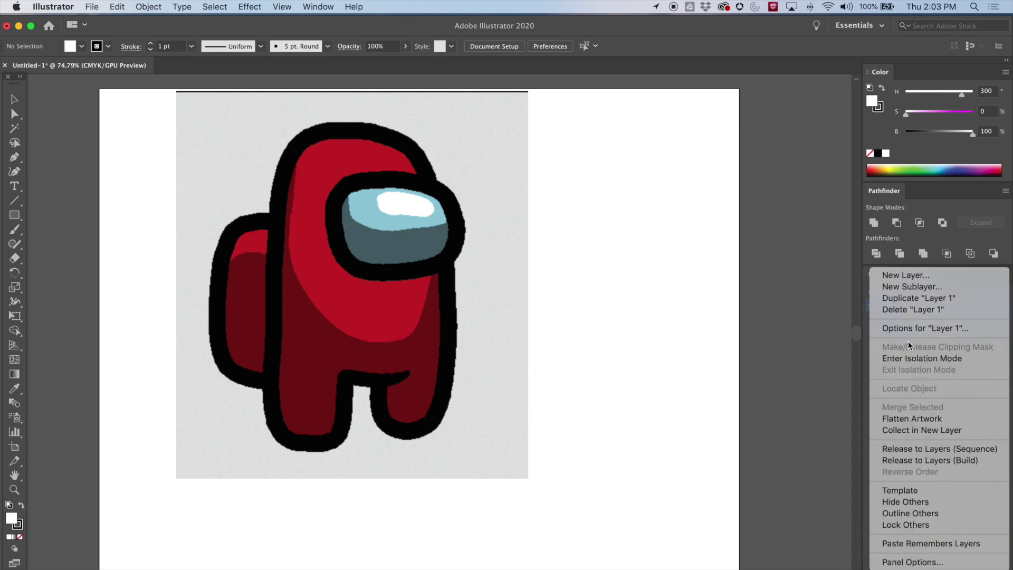
left_click(917, 489)
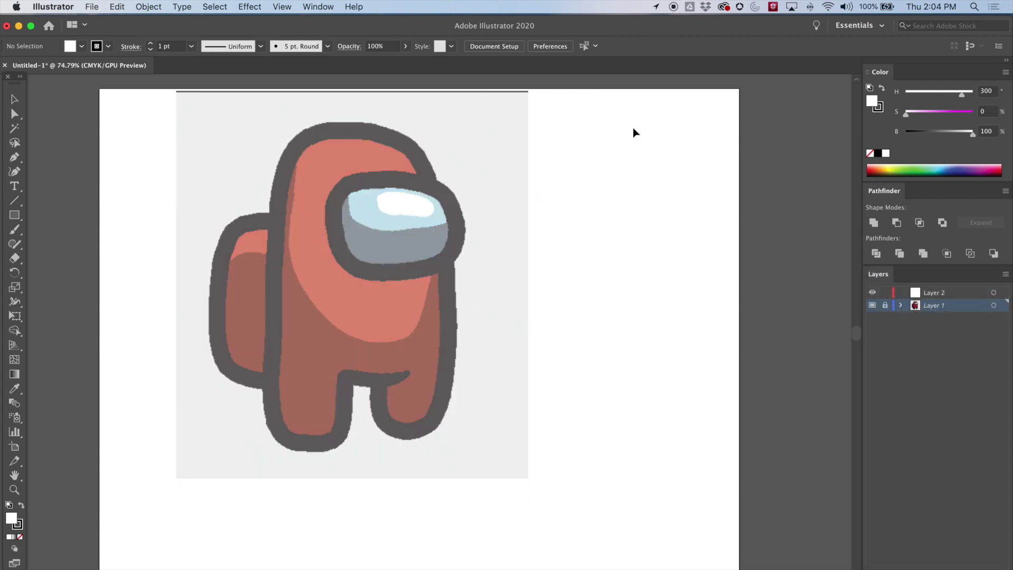
left_click(925, 293)
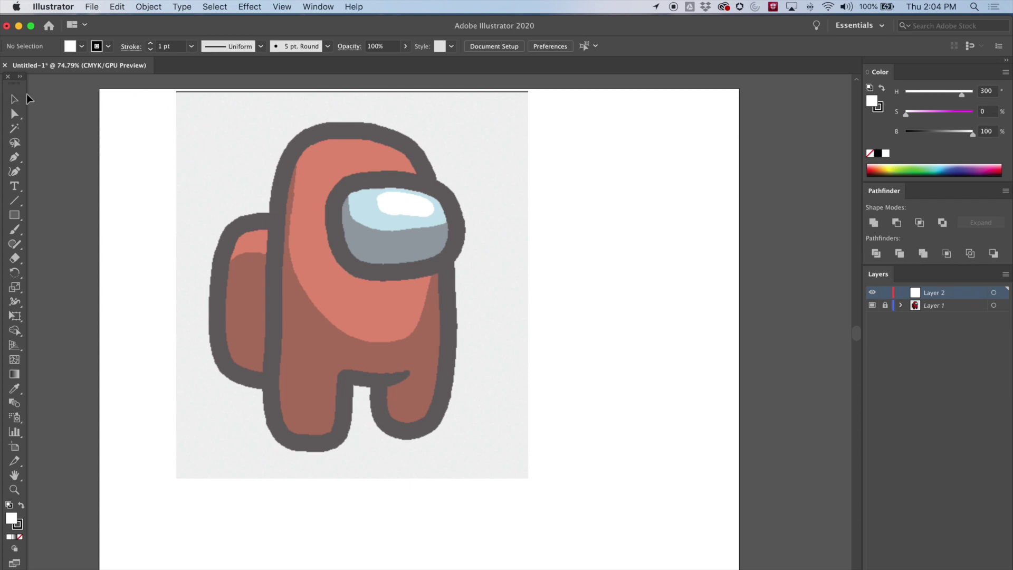
- Start a Pen tool path at the crotch line's right tip and curve it to the left leg's inner top corner
left_click(14, 157)
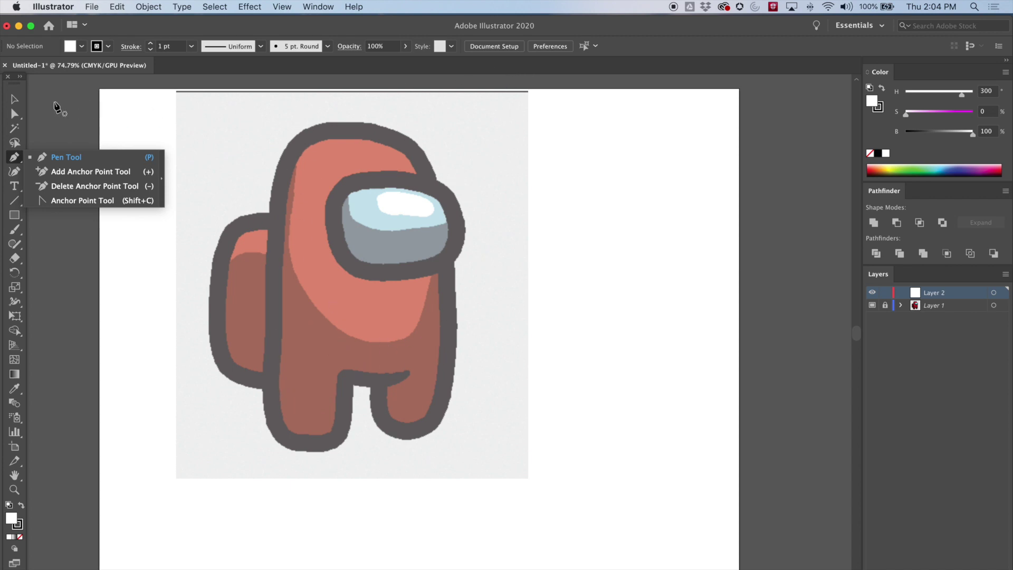
left_click(587, 71)
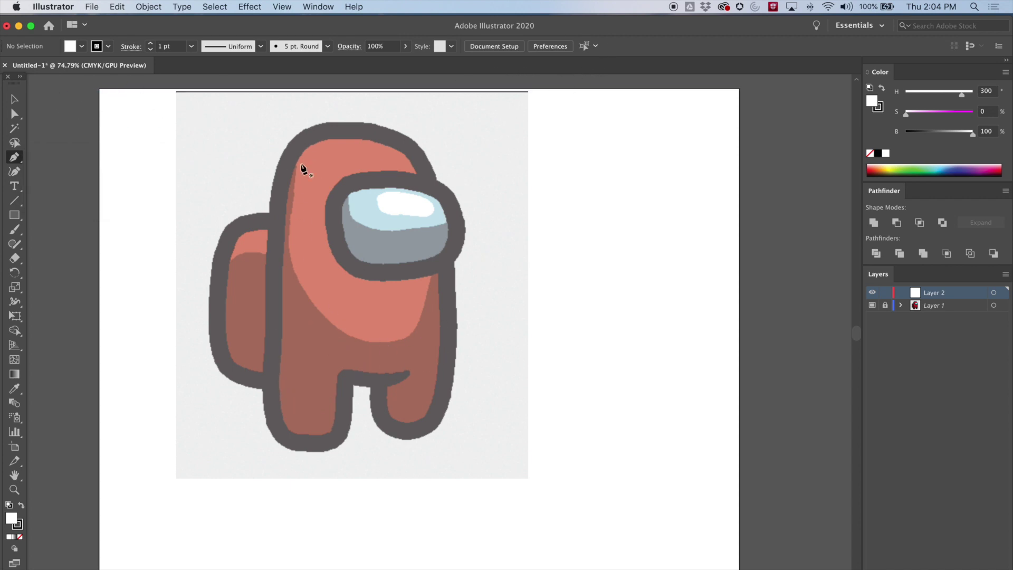
key("super+equal")
key("super+equal")
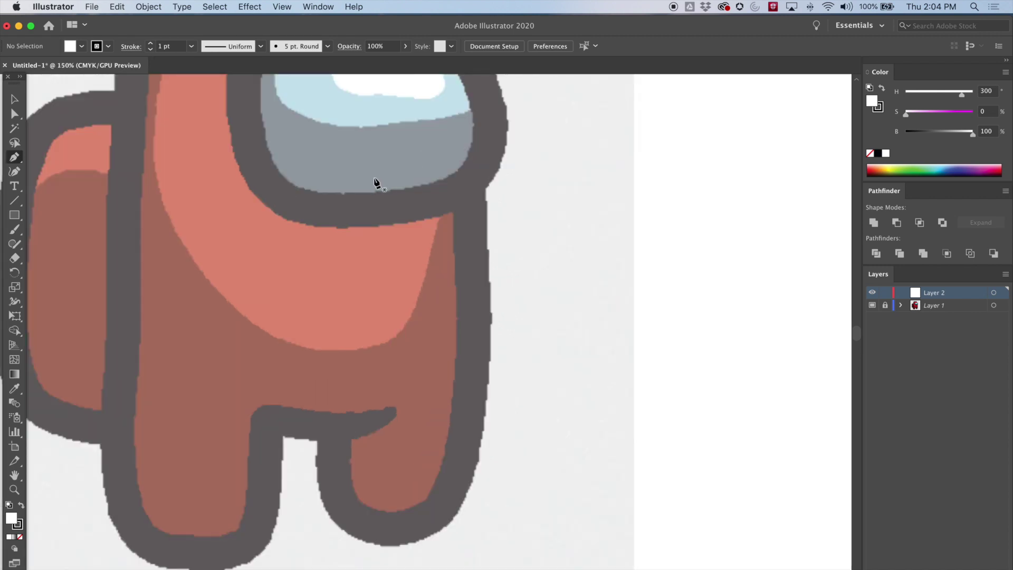
left_click_drag(389, 160, 540, 224)
scroll(546, 155, "down", 2)
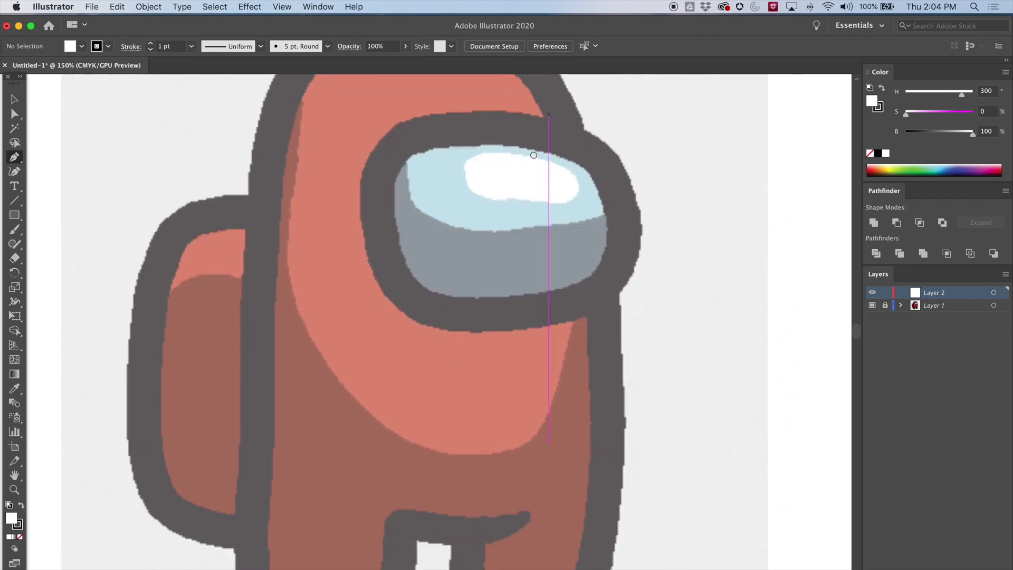
key("super+minus")
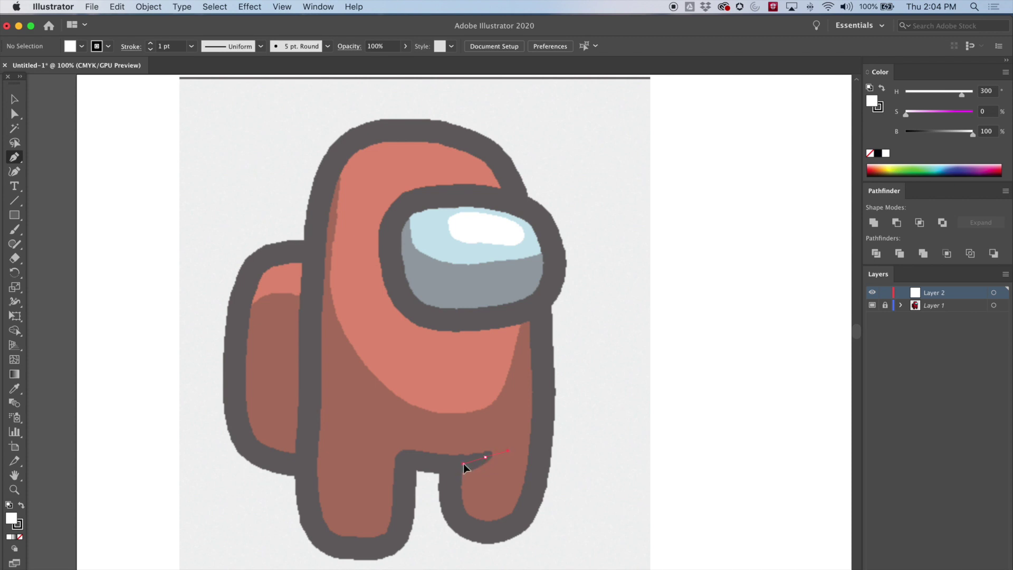
left_click_drag(462, 469, 463, 468)
left_click(485, 457)
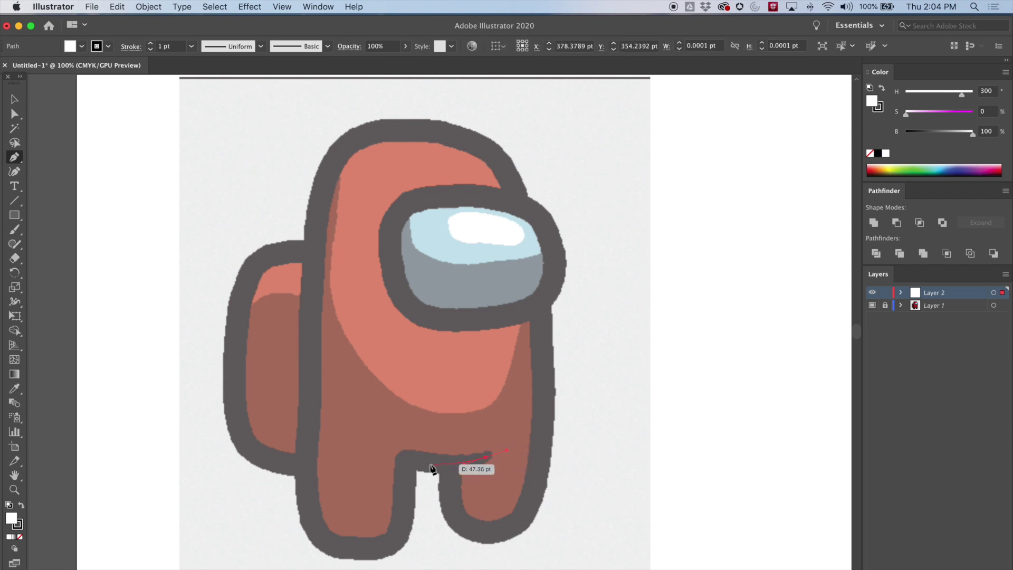
left_click_drag(404, 457, 396, 454)
- Continue the outline down the left leg's inner side and around its foot to the leg's outer side
left_click_drag(407, 499, 405, 534)
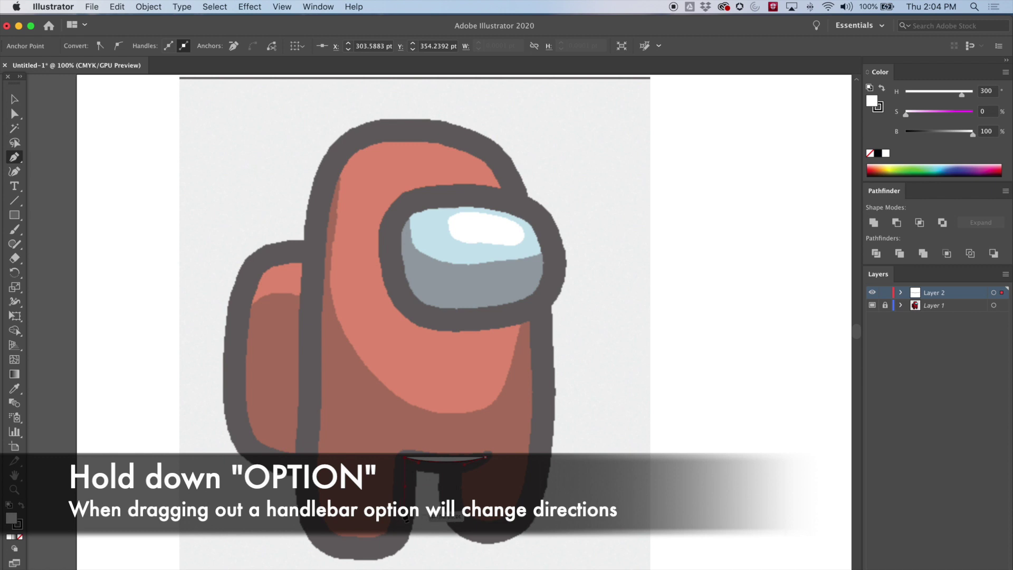
left_click_drag(402, 526, 357, 565)
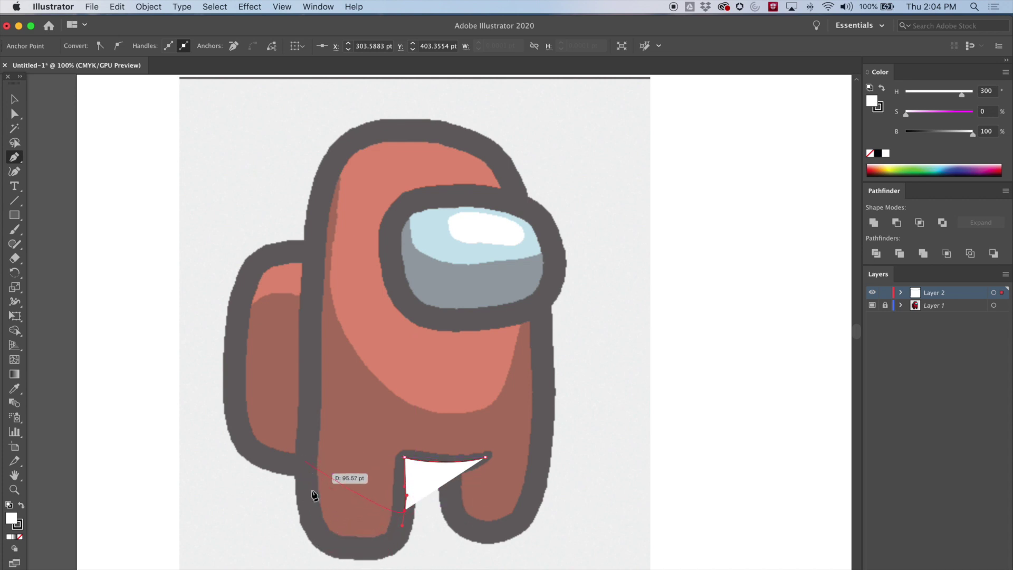
left_click_drag(309, 510, 310, 436)
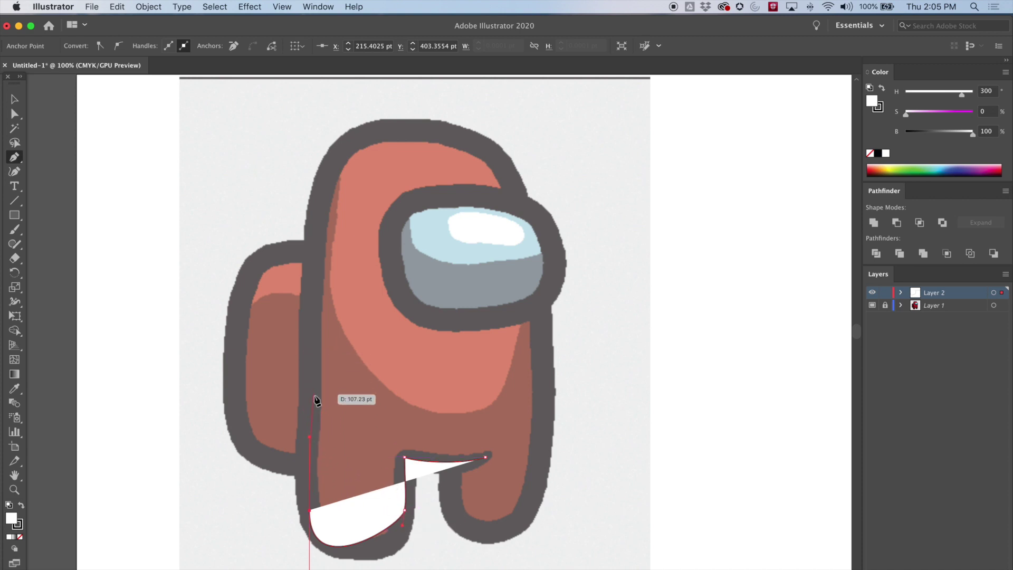
- Continue the outline up the character's back and over the head to where it meets the visor
left_click_drag(313, 412, 313, 376)
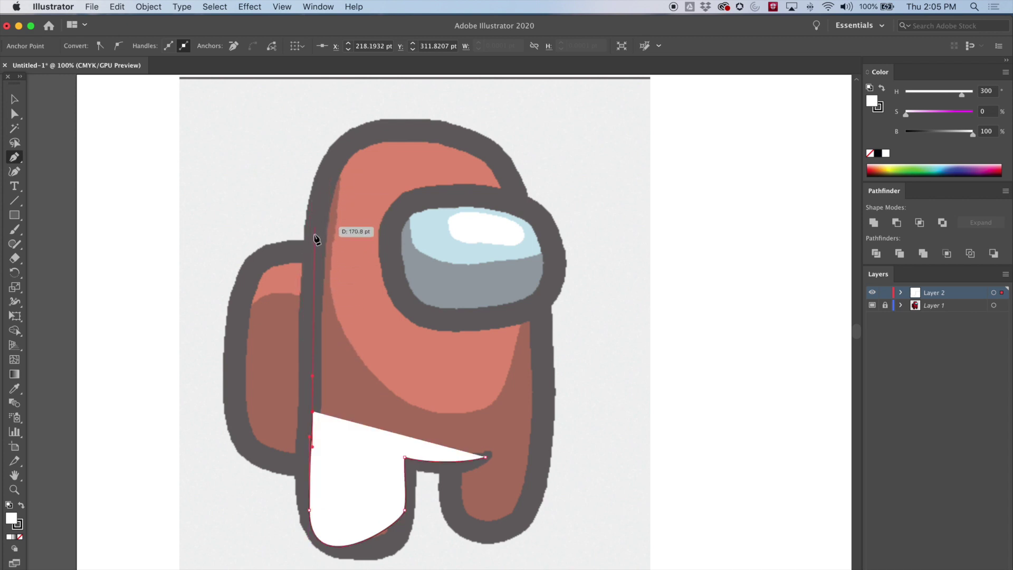
left_click_drag(314, 228, 320, 187)
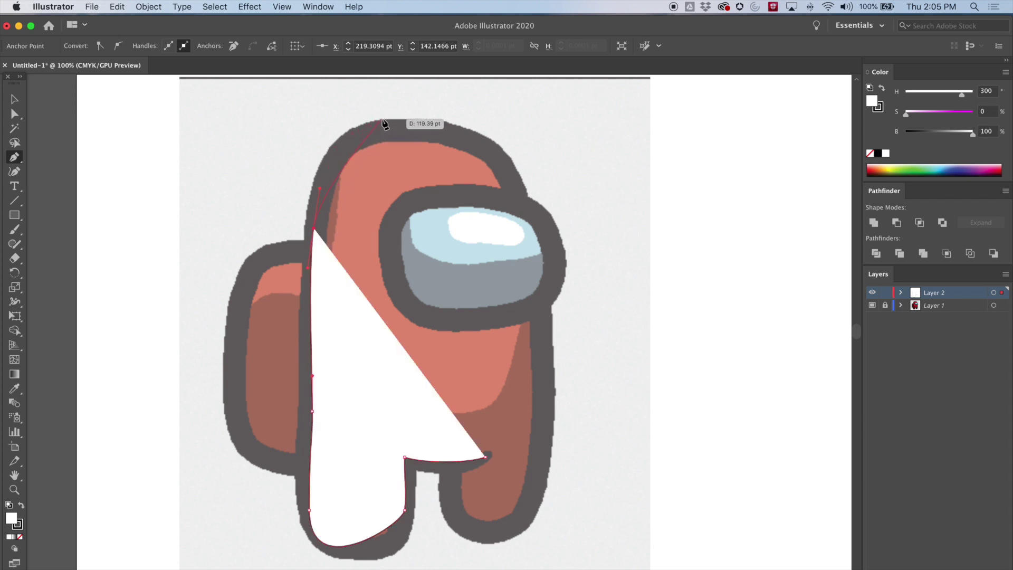
left_click_drag(411, 127, 500, 135)
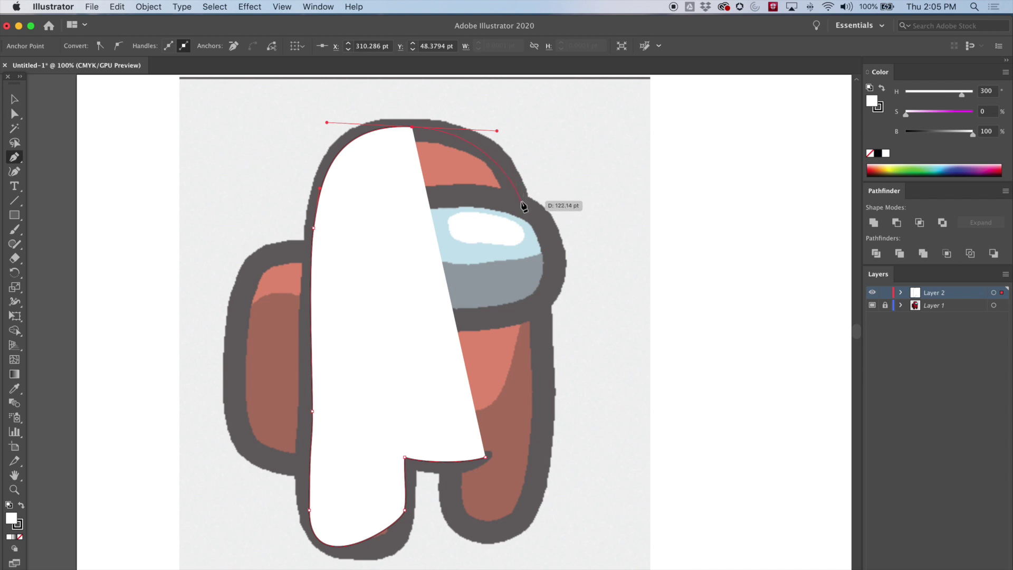
left_click_drag(519, 197, 525, 229)
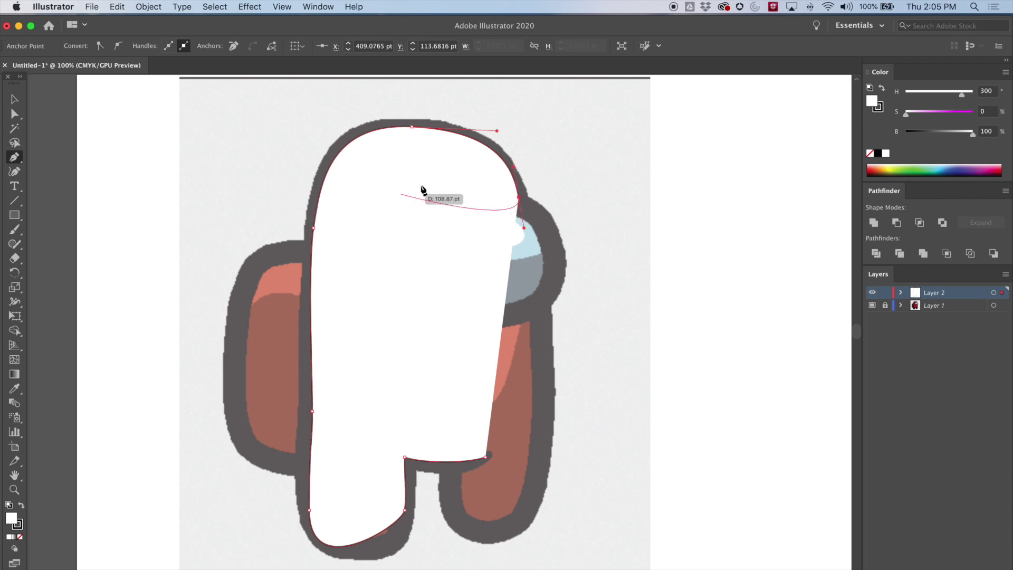
- Finish the open path, select it and set its fill to None
left_click(15, 99)
left_click(222, 116)
left_click(486, 220)
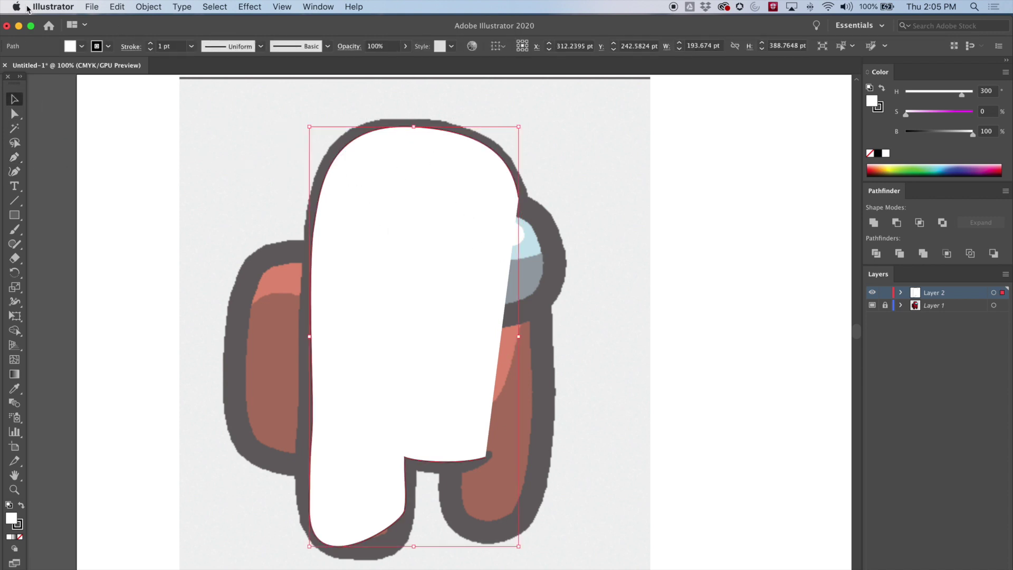
left_click(82, 46)
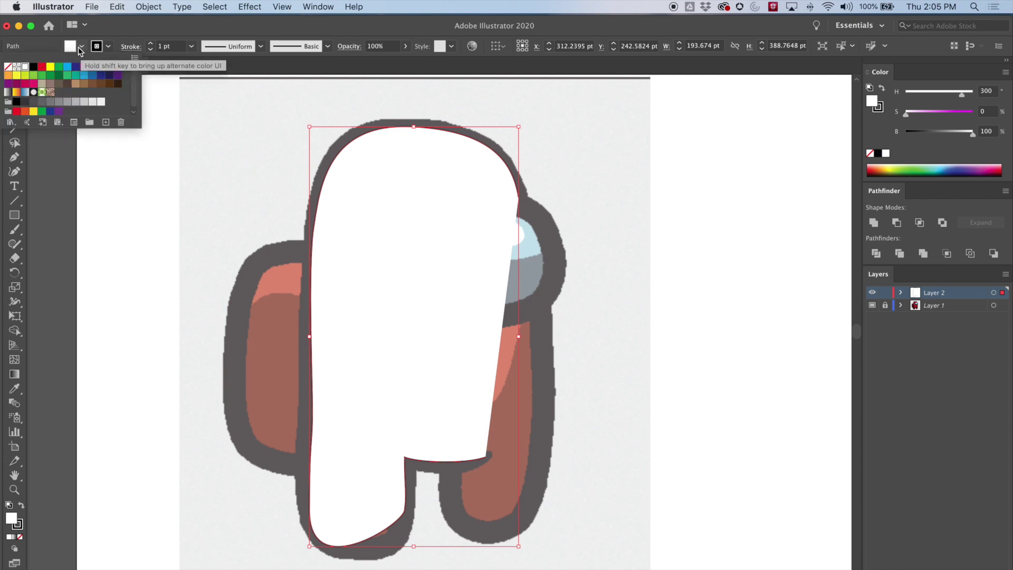
left_click(8, 67)
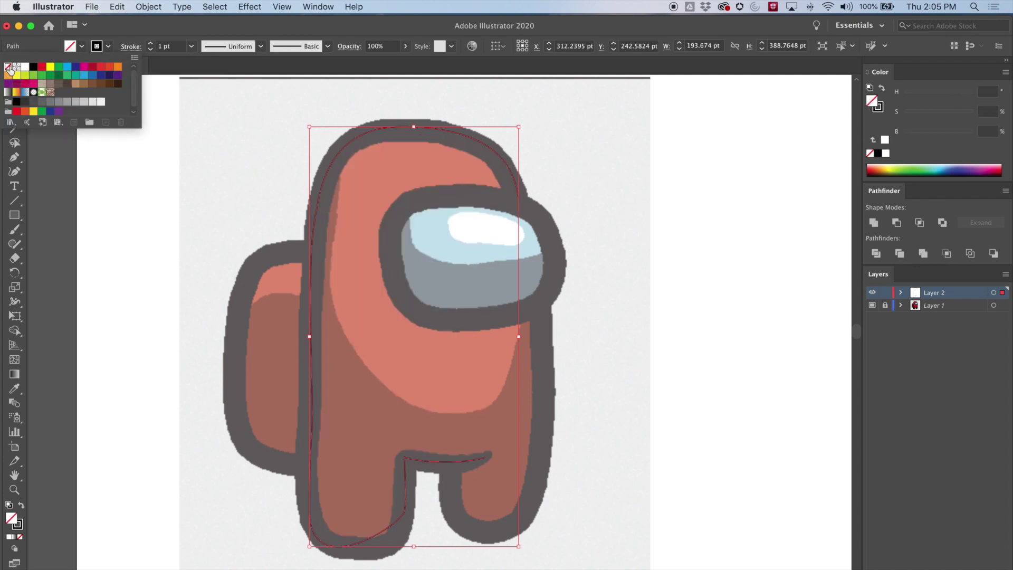
left_click(549, 138)
key("super+equal")
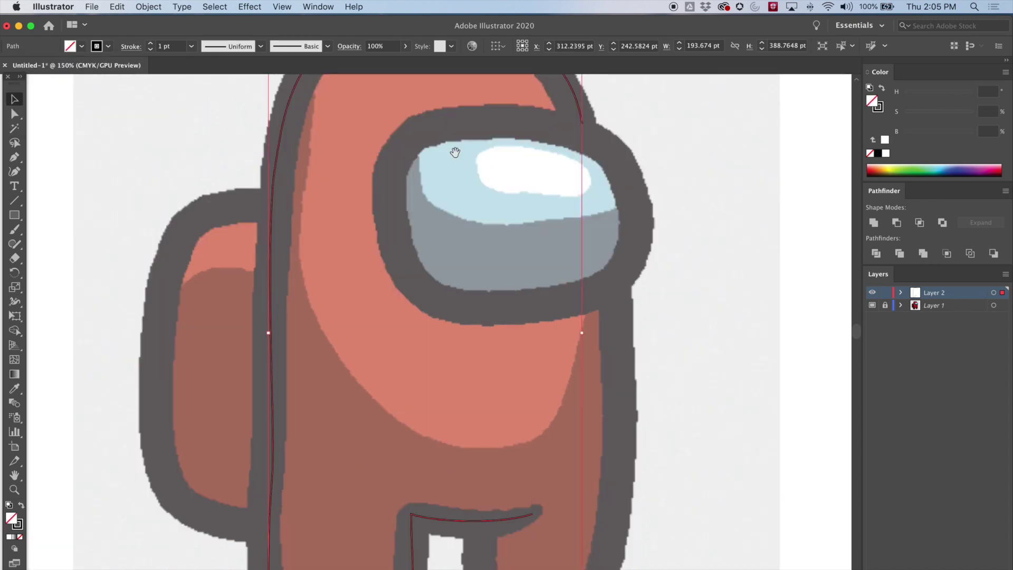
scroll(455, 153, "up", 5)
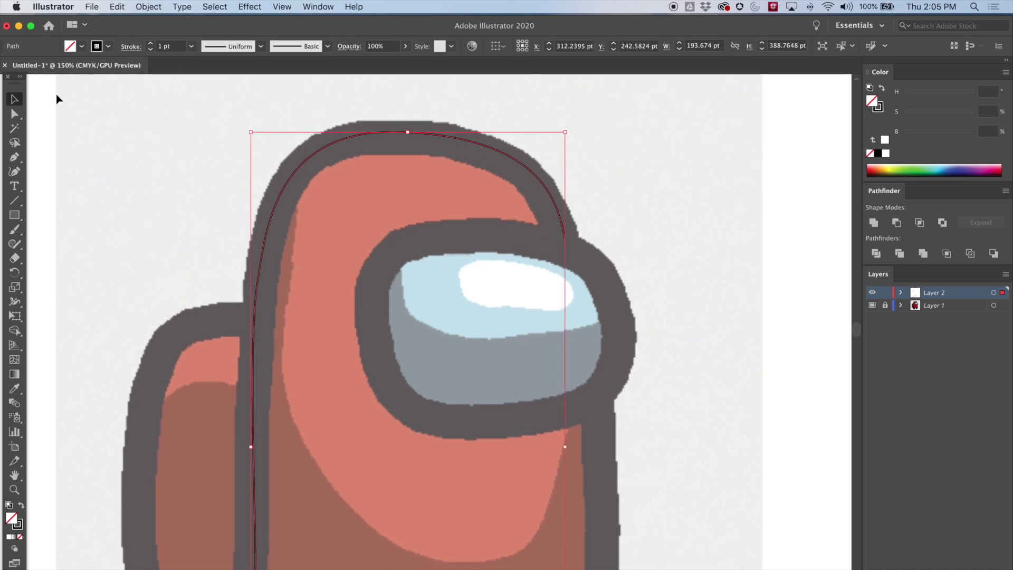
- Set the stroke weight of the character outline path to 19 pt
left_click(284, 121)
left_click(312, 153)
left_click(150, 43)
left_click(150, 43)
left_click(150, 44)
left_click(151, 49)
left_click(150, 49)
left_click(151, 49)
left_click(150, 49)
left_click(151, 43)
left_click(150, 43)
left_click(151, 44)
left_click(150, 43)
left_click(151, 50)
left_click(150, 50)
left_click(150, 49)
left_click(151, 44)
left_click(150, 43)
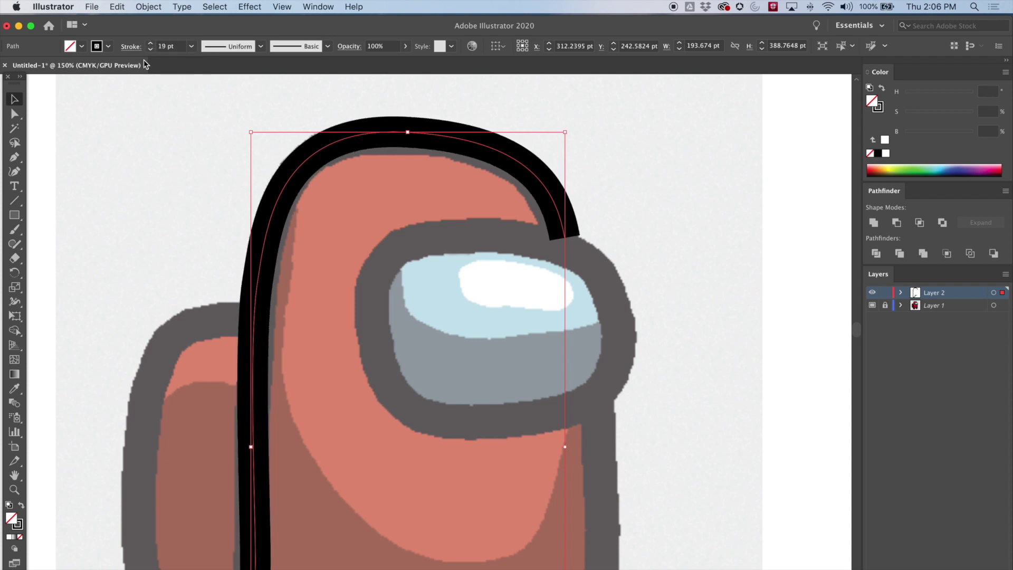
- With the Direct Selection tool, move the outline's end point at the visor slightly inward and reshape its curve handle to follow the template
left_click(14, 113)
left_click(566, 236)
mouse_move(565, 236)
left_mouse_down()
mouse_move(555, 242)
mouse_move(540, 225)
mouse_move(557, 213)
mouse_move(557, 238)
left_mouse_up()
left_click_drag(549, 193, 539, 181)
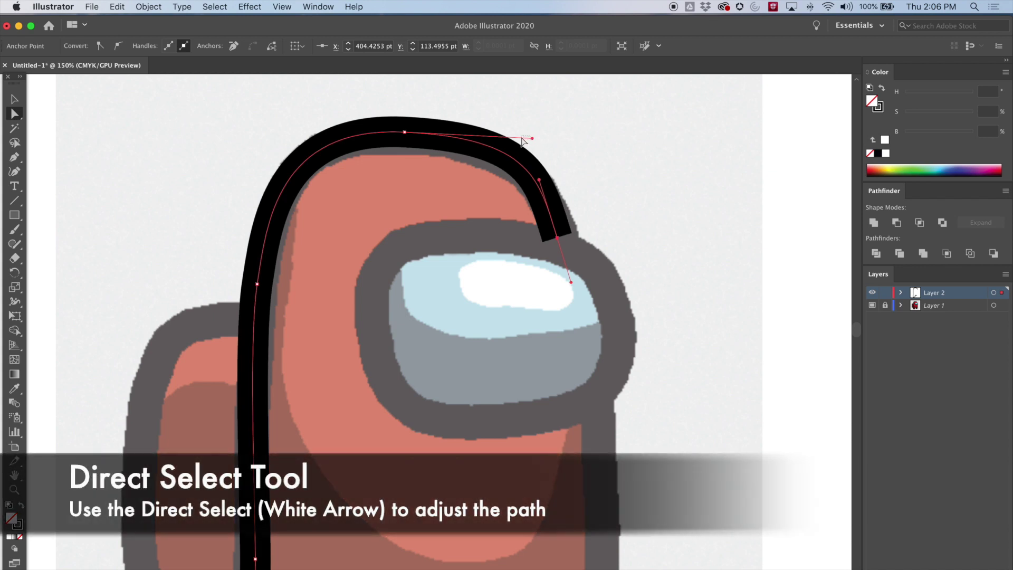
left_click_drag(519, 142, 518, 141)
left_click(413, 142)
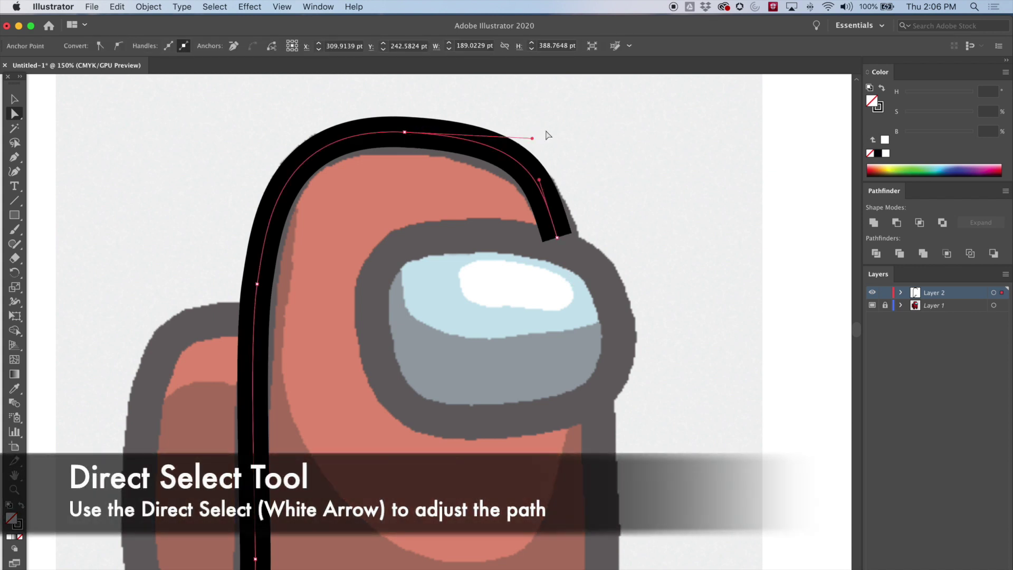
left_click_drag(532, 139, 532, 139)
- Refine the curve over the head by adjusting the head-top handle and shifting the upper back anchor and its handle
left_click_drag(409, 136, 406, 140)
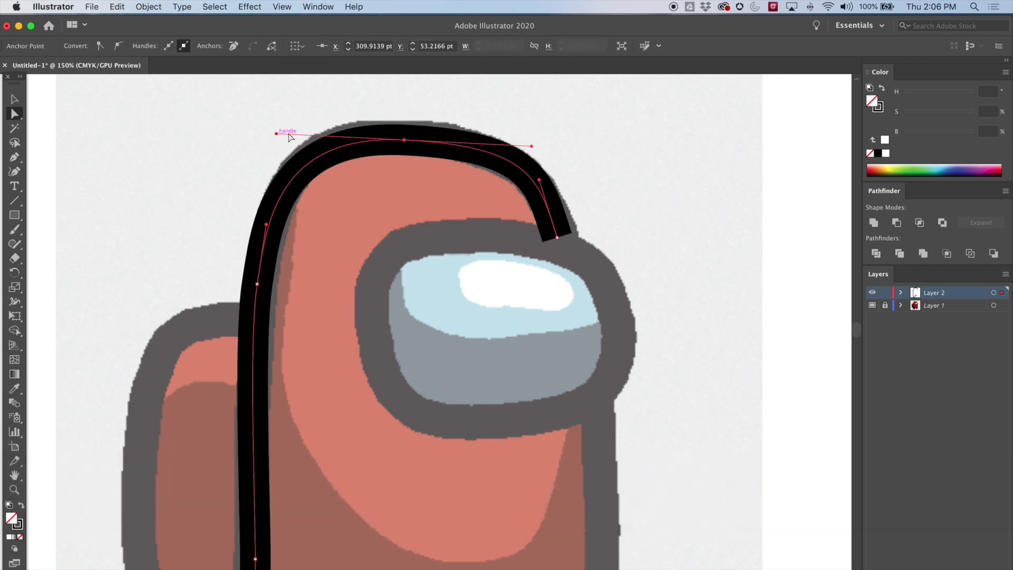
left_click_drag(421, 141, 421, 131)
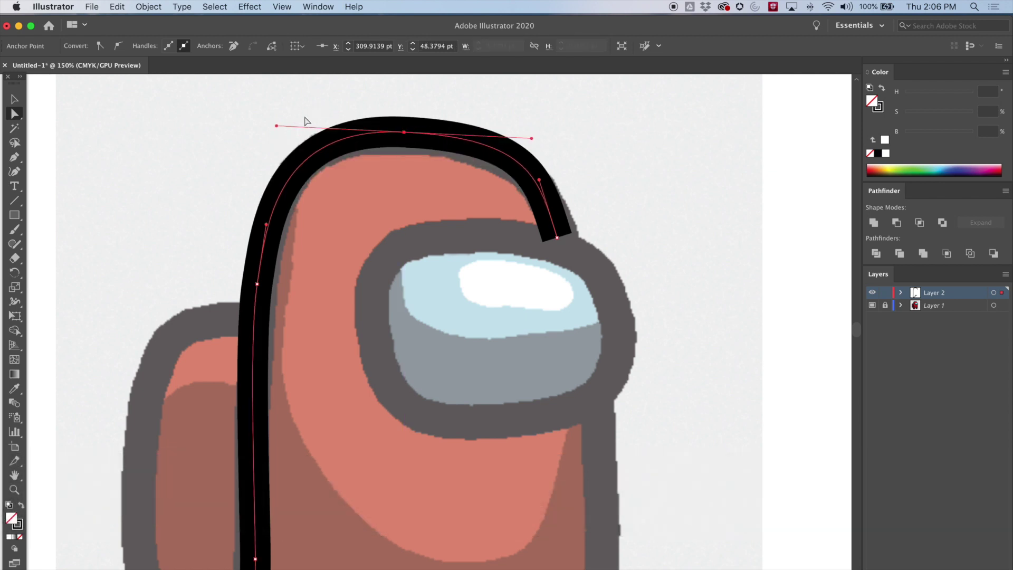
left_click_drag(276, 126, 267, 132)
left_click_drag(257, 284, 262, 283)
mouse_move(271, 223)
left_mouse_down()
mouse_move(262, 218)
mouse_move(273, 217)
left_mouse_up()
left_click(415, 290)
- Move the lower back anchor higher and tilt its handles so the back flows smoothly into the left leg
left_click_drag(418, 328, 406, 199)
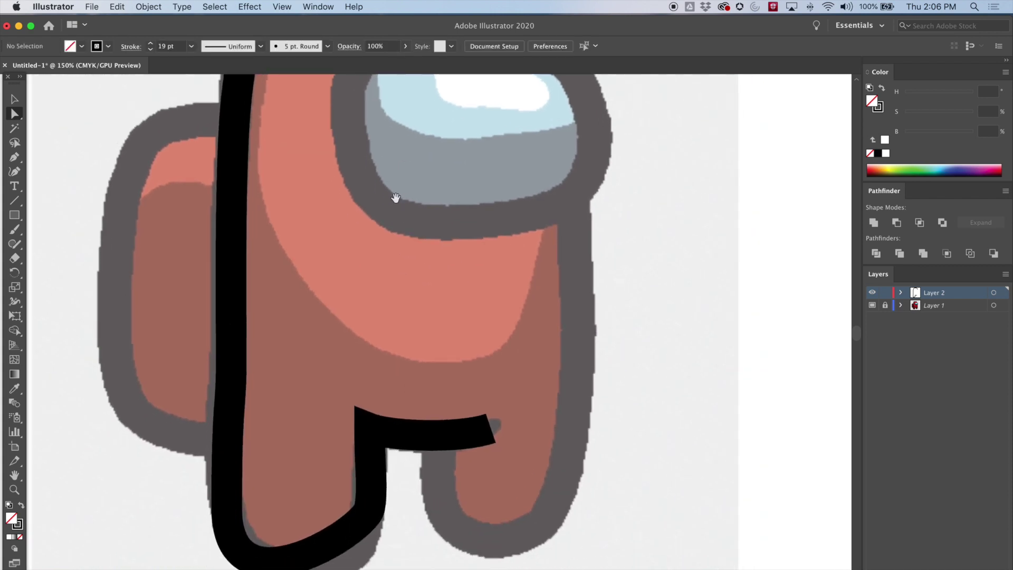
left_click(226, 267)
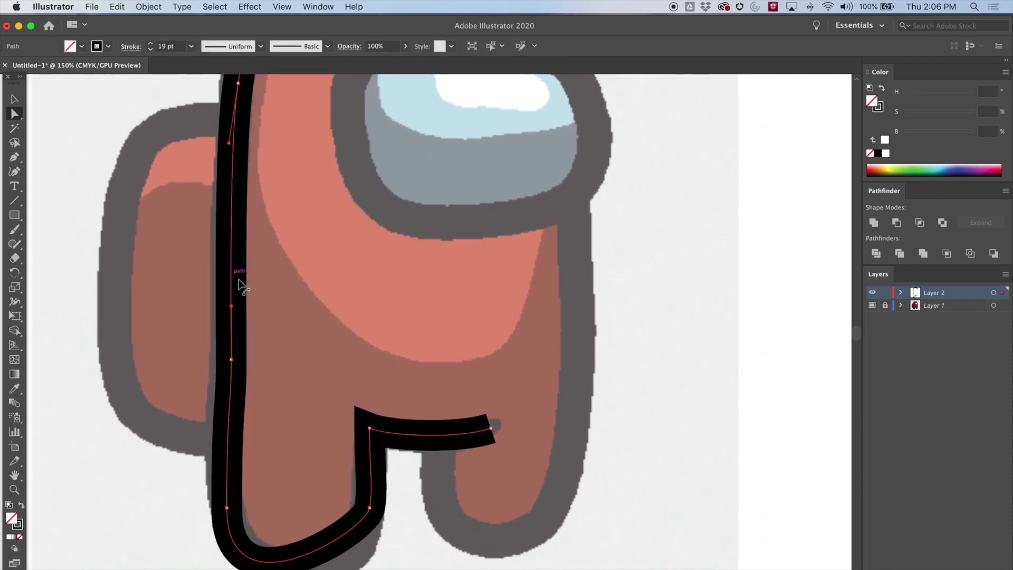
left_click(231, 359)
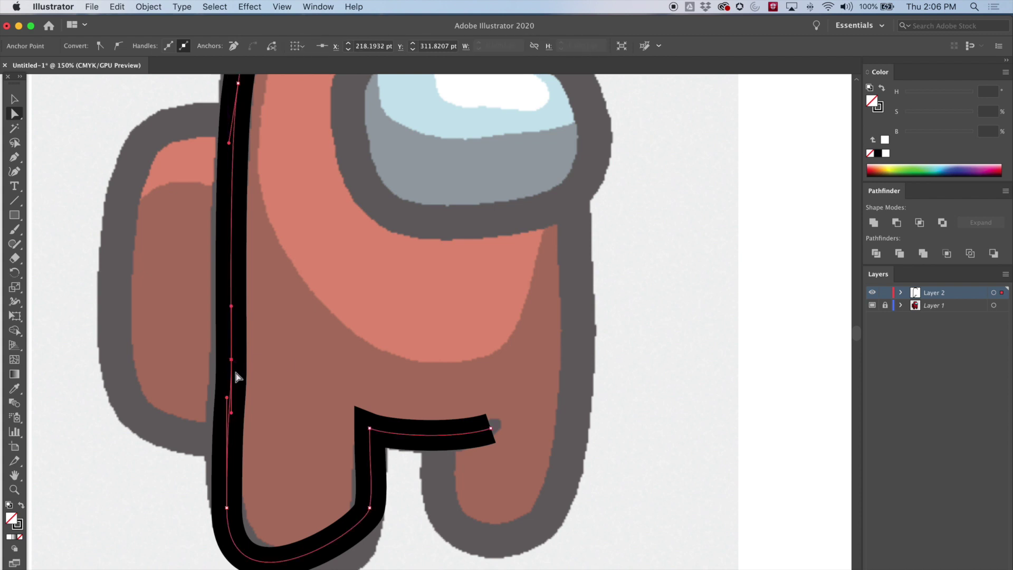
left_click_drag(230, 359, 231, 339)
left_click_drag(229, 396, 228, 416)
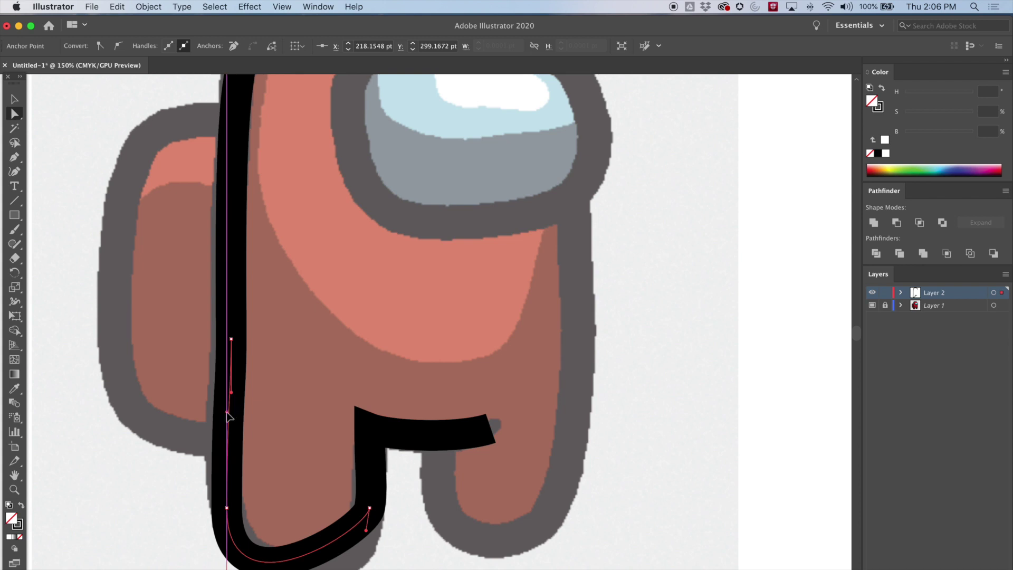
left_click(229, 339)
left_click(228, 338)
left_click_drag(297, 331, 308, 211)
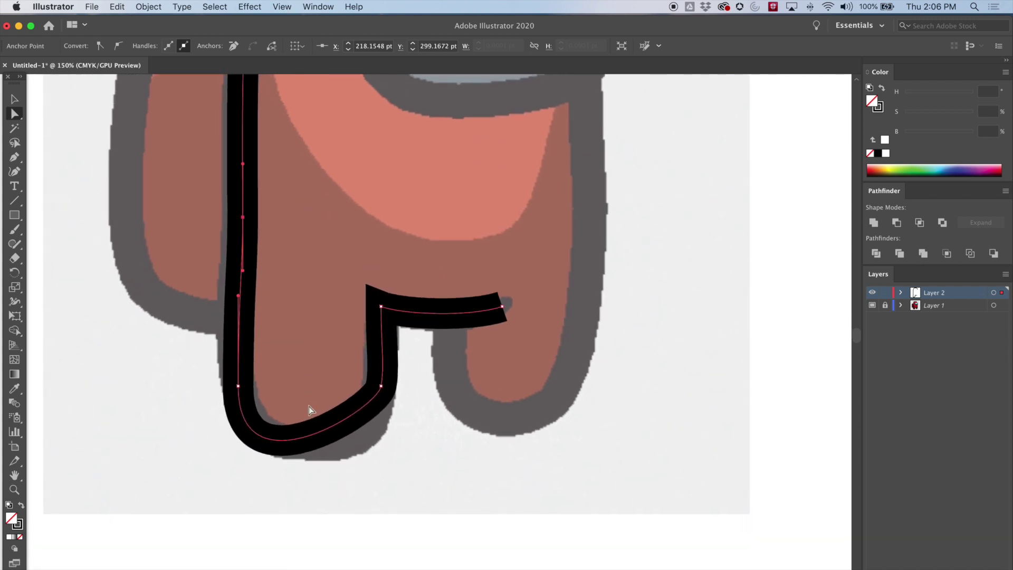
left_click(381, 387)
left_click(243, 218)
left_click_drag(244, 270, 242, 217)
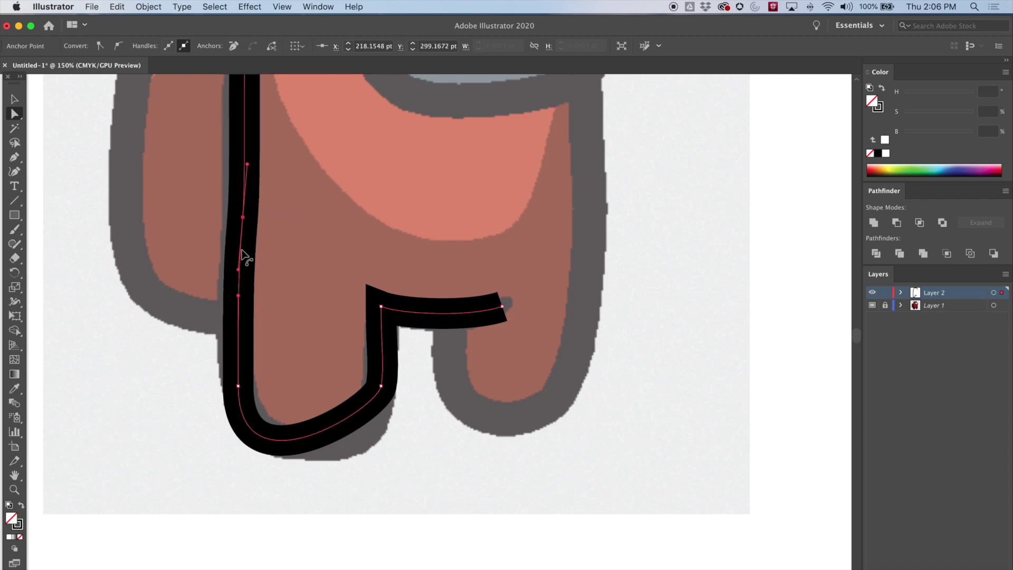
- Reshape the left foot's inner curve by lowering the inner leg anchor slightly and adjusting both of its handles
left_click_drag(238, 386, 238, 386)
mouse_move(377, 411)
left_mouse_down()
mouse_move(395, 469)
mouse_move(383, 471)
left_mouse_up()
left_click_drag(382, 388, 380, 397)
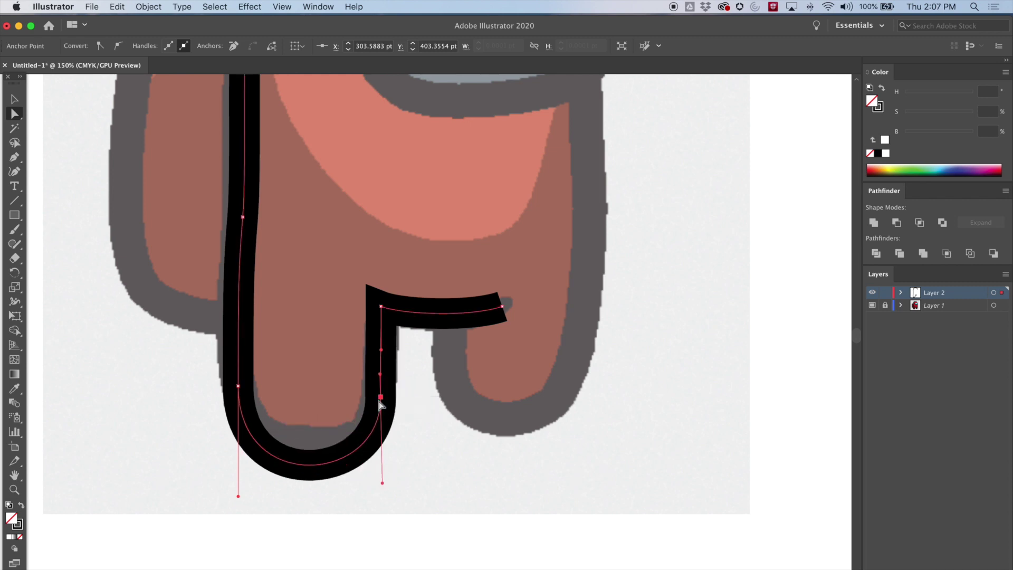
left_click(382, 484)
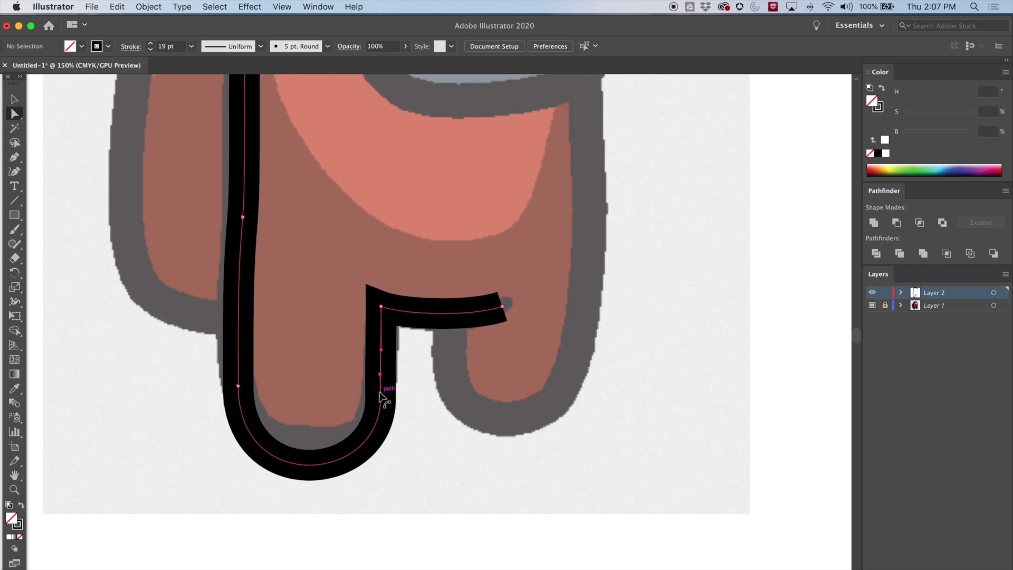
left_click(380, 392)
left_click(380, 397)
left_click_drag(383, 483, 386, 455)
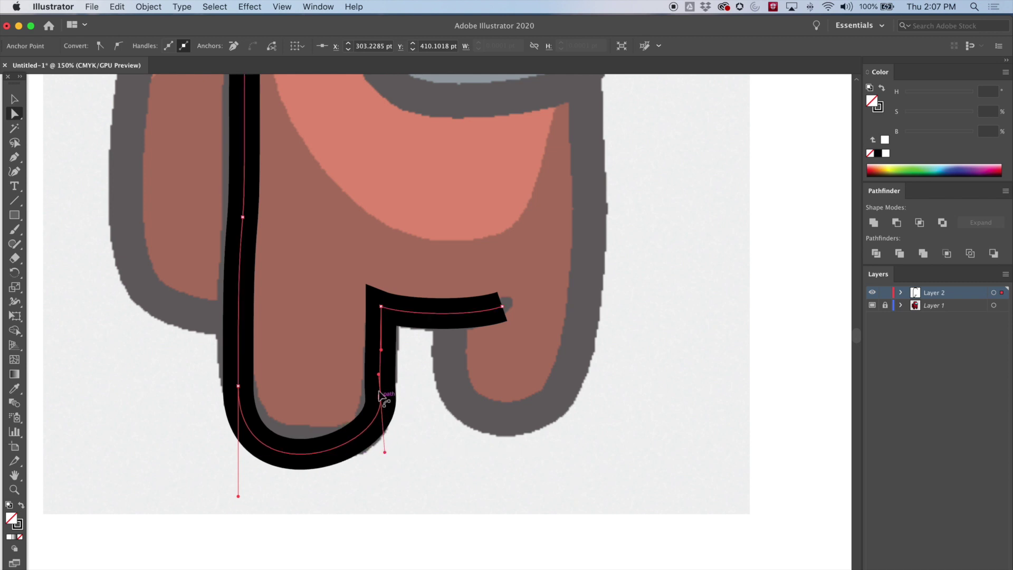
left_click_drag(378, 374, 379, 372)
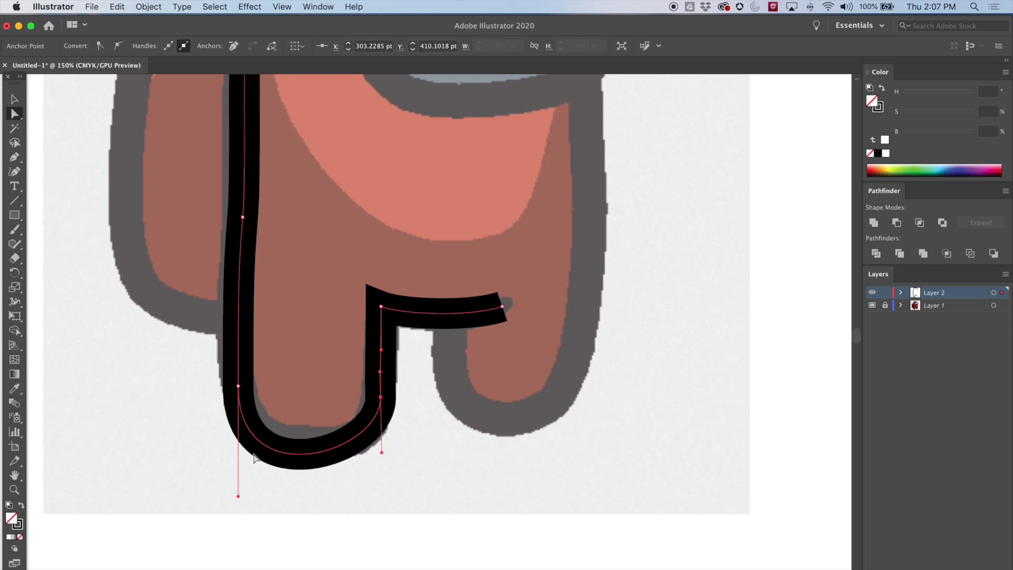
- Fit the left foot's outer curve to the template by raising the outer leg anchor and adjusting its lower handle
left_click_drag(238, 496, 241, 474)
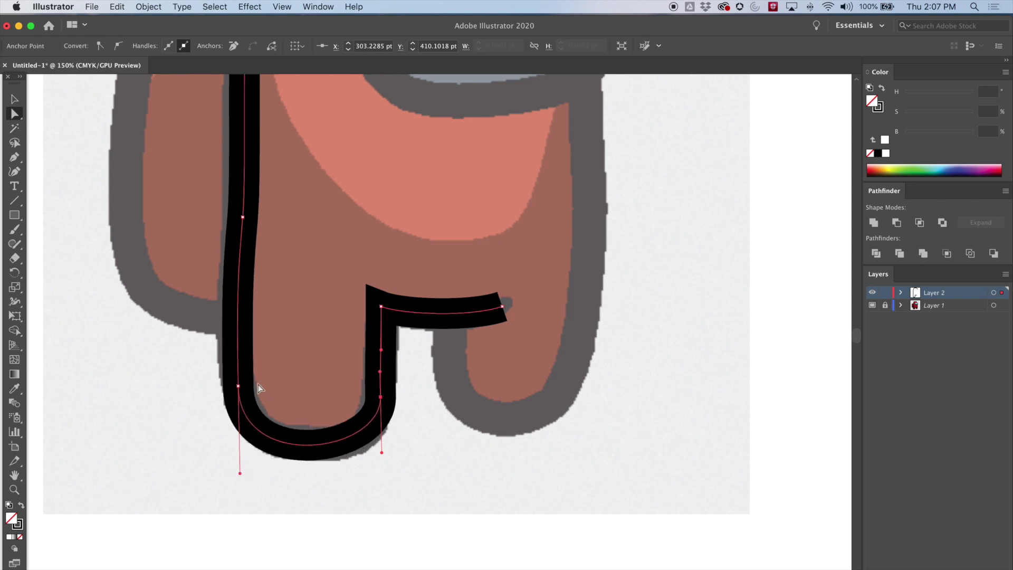
left_click(238, 386)
left_click_drag(238, 388, 239, 380)
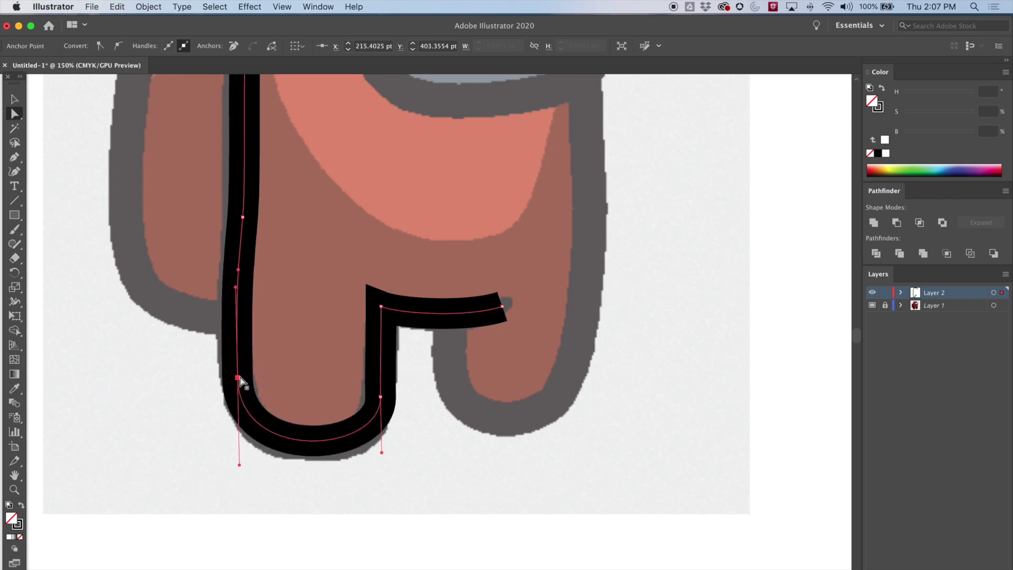
left_click_drag(240, 466, 242, 477)
- Adjust the crotch line's curve handle at the inner leg corner and extend its open end slightly toward the right leg
left_click(382, 307)
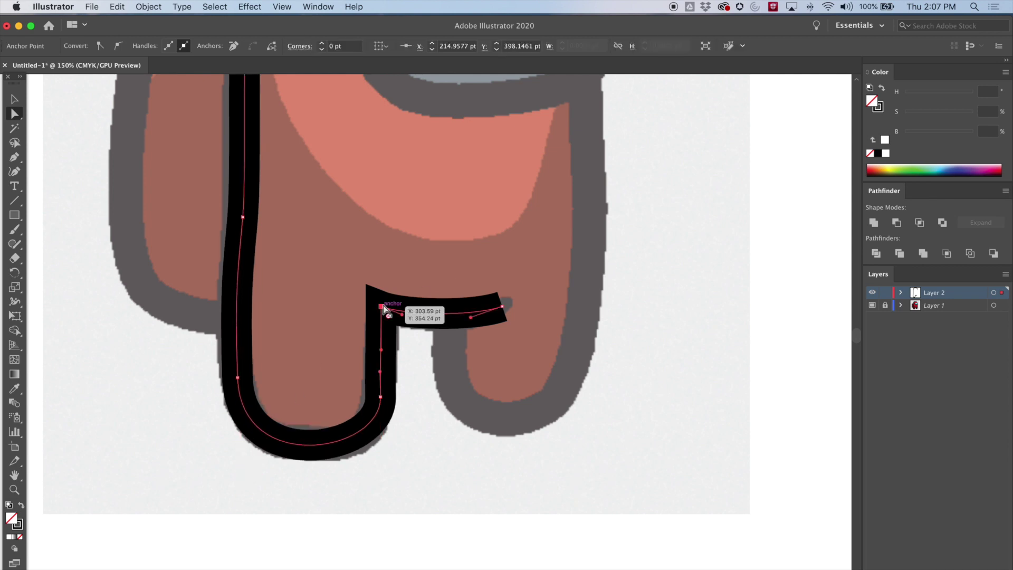
left_click_drag(401, 313, 412, 319)
mouse_move(501, 306)
left_mouse_down()
mouse_move(511, 303)
mouse_move(469, 378)
mouse_move(505, 366)
left_mouse_up()
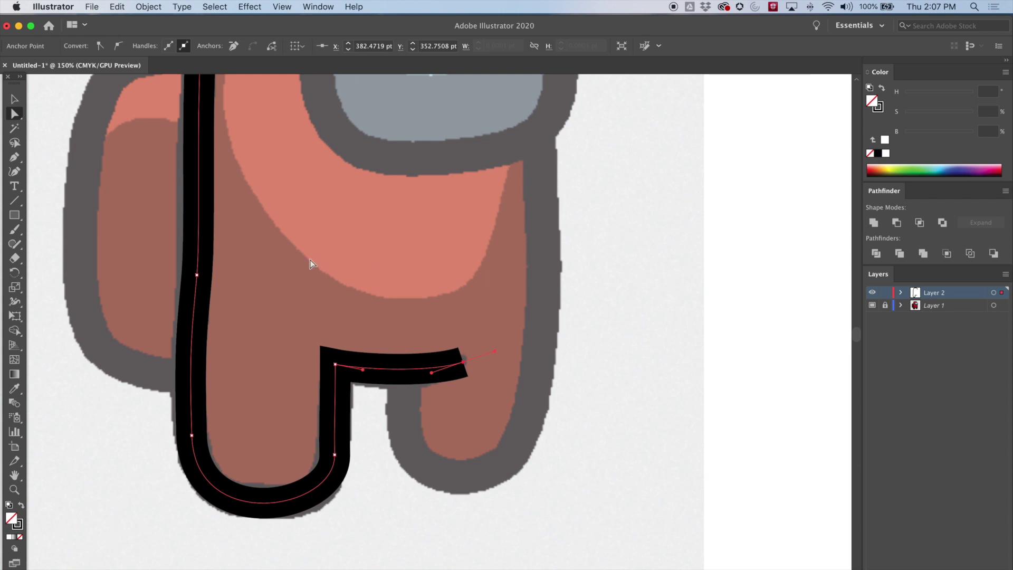
- Select the whole outline path and give its stroke a Round Cap
left_click(14, 99)
left_click(123, 148)
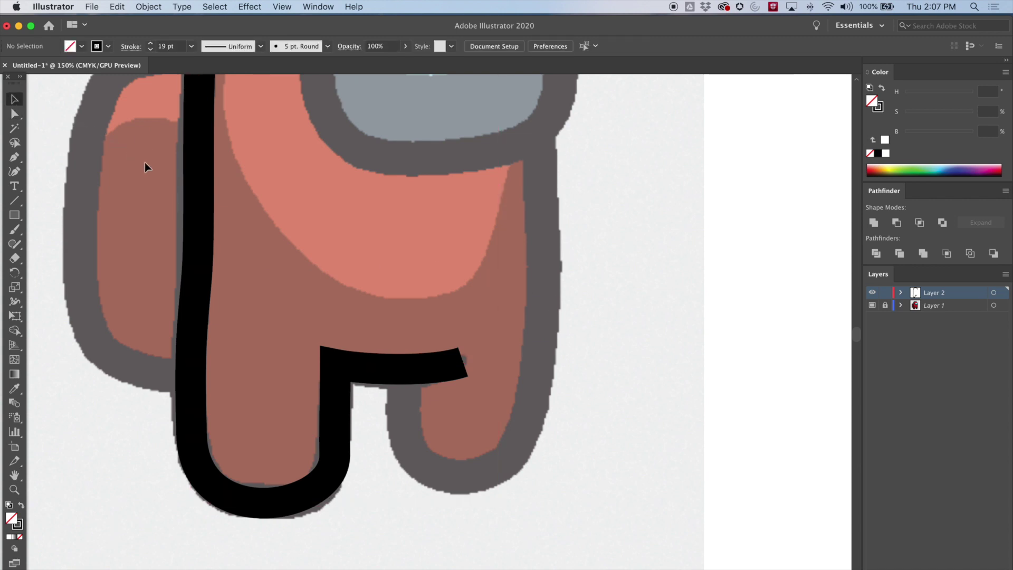
left_click(199, 184)
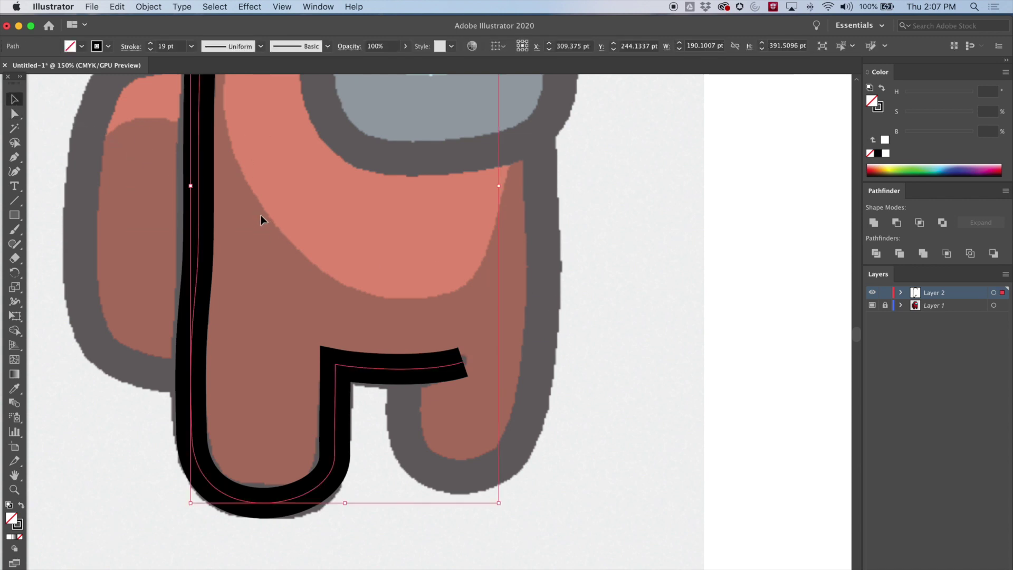
left_click(316, 7)
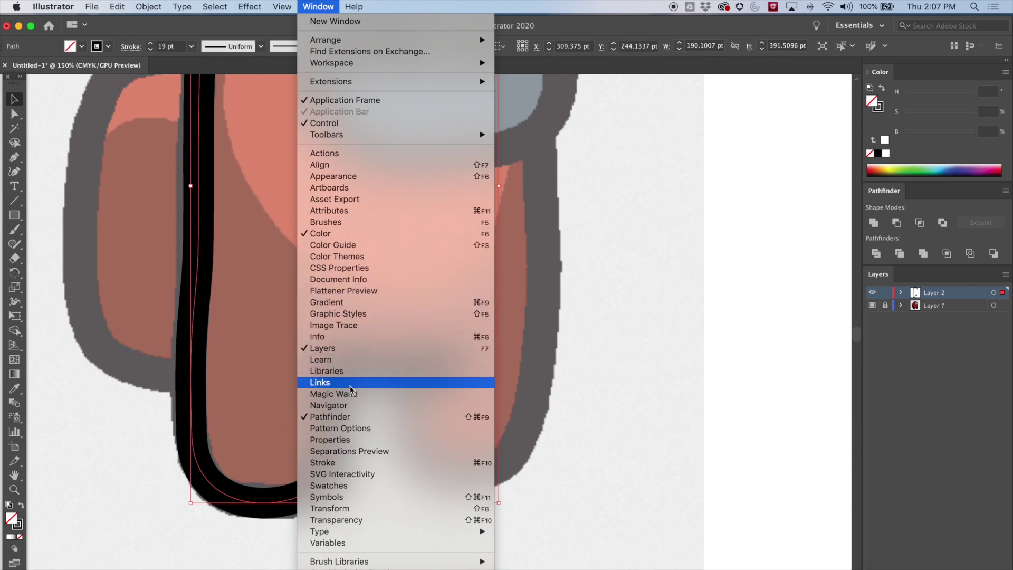
left_click(348, 462)
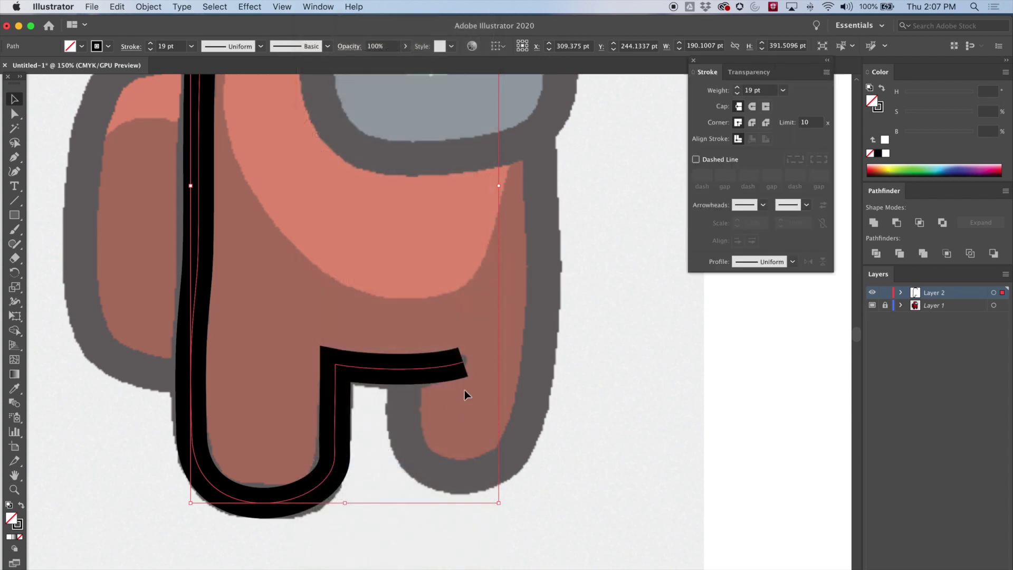
left_click_drag(747, 67, 766, 92)
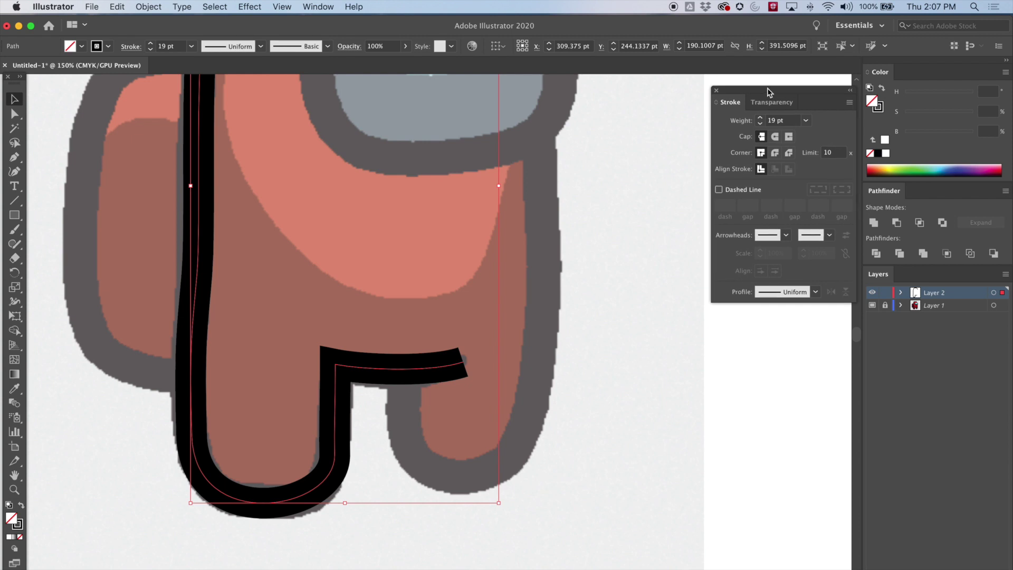
left_click(772, 135)
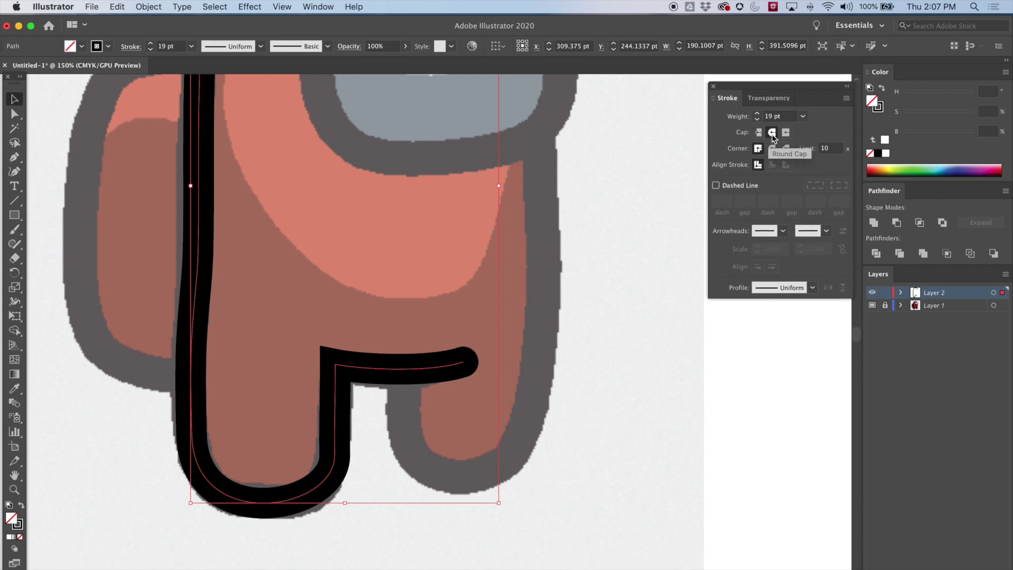
- Start a Pen tool path at the visor outline's upper right and curve it down the right side to the lower edge
left_click_drag(583, 193, 598, 287)
left_click_drag(367, 232, 351, 327)
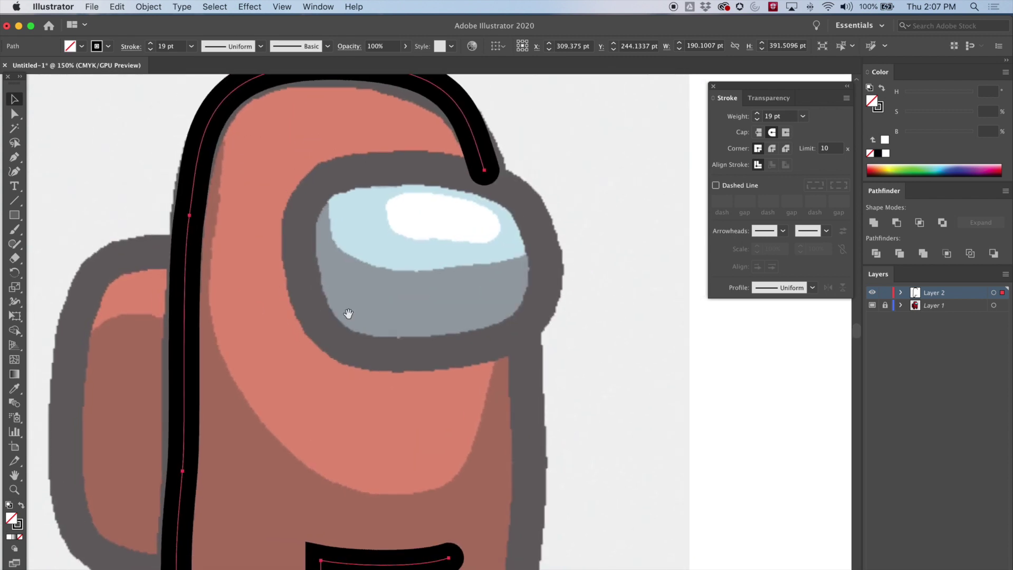
left_click(17, 157)
left_click_drag(579, 256, 579, 208)
left_click_drag(561, 122, 569, 161)
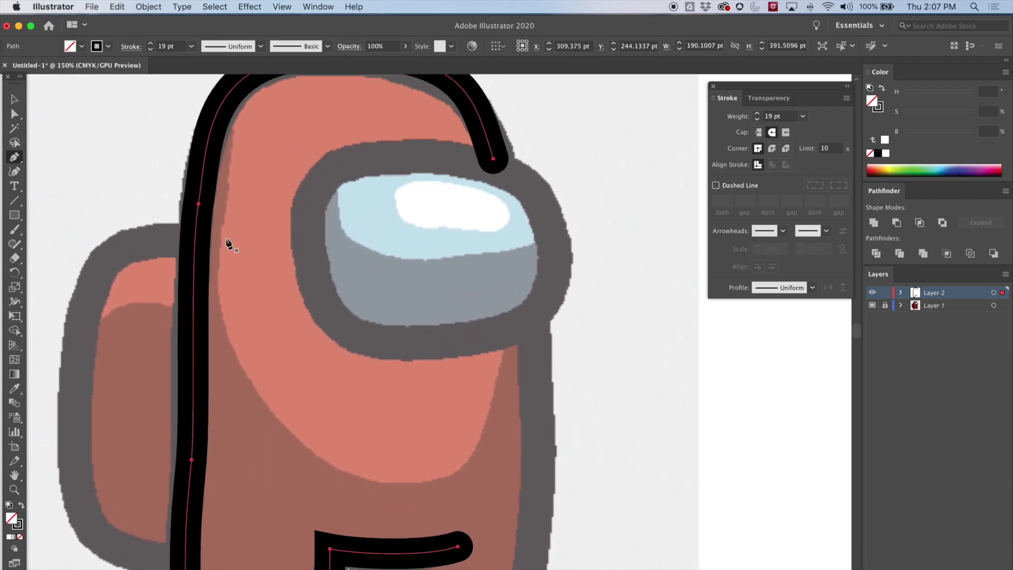
left_click_drag(506, 192, 470, 202)
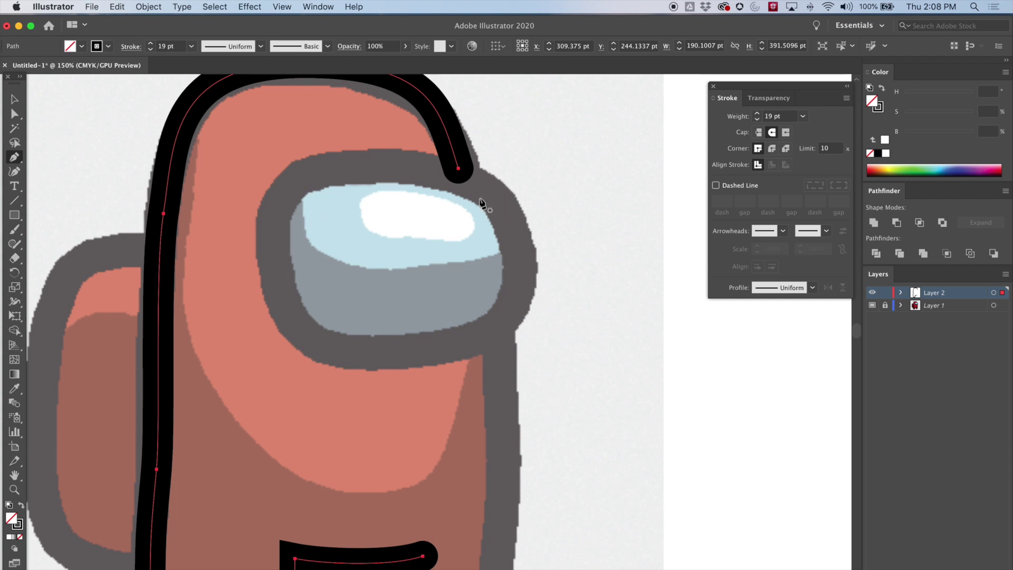
left_click_drag(497, 195, 516, 228)
left_click(516, 228)
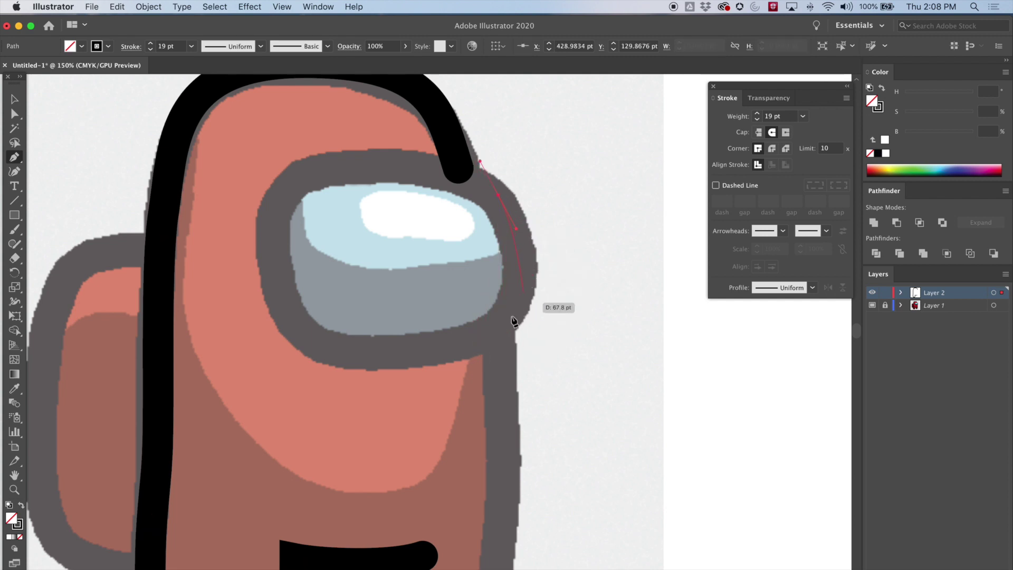
left_click(446, 349)
left_click_drag(335, 362, 336, 361)
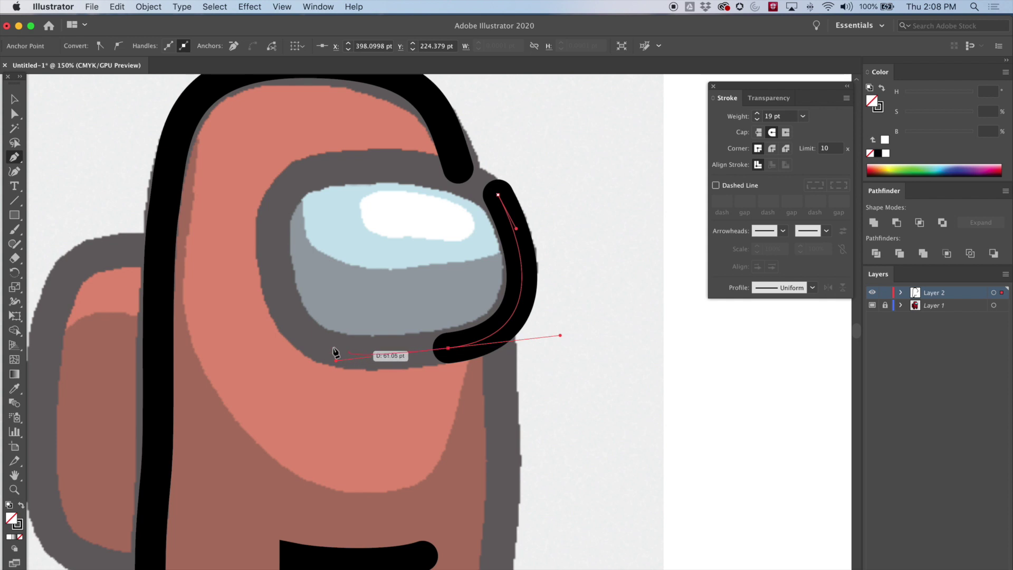
- Continue the visor outline around its left side and across the top, closing it at the starting point
left_click(265, 262, "super")
left_click_drag(261, 202, 264, 201)
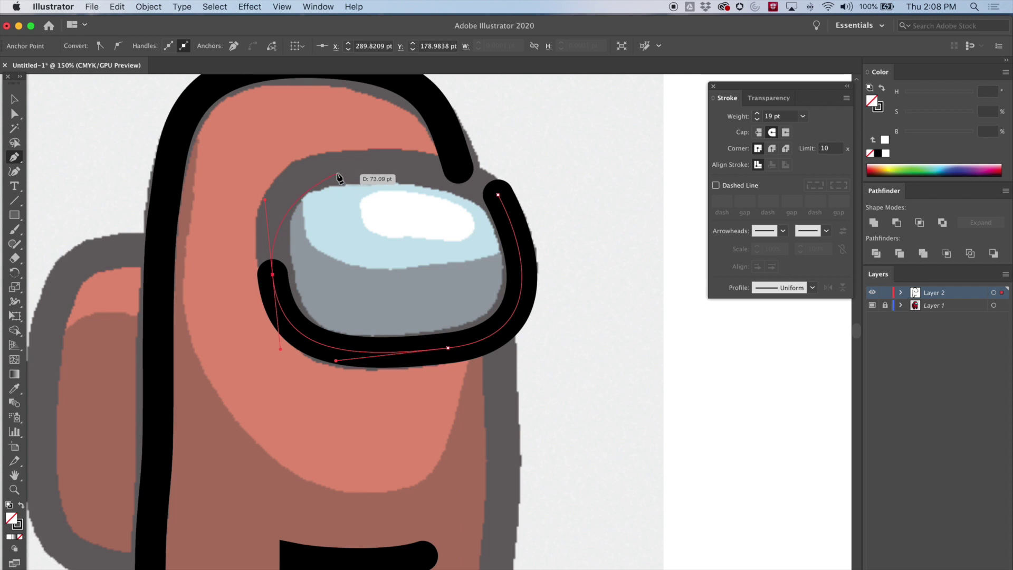
mouse_move(379, 162)
left_mouse_down()
mouse_move(454, 176)
mouse_move(467, 168)
mouse_move(515, 209)
left_mouse_up()
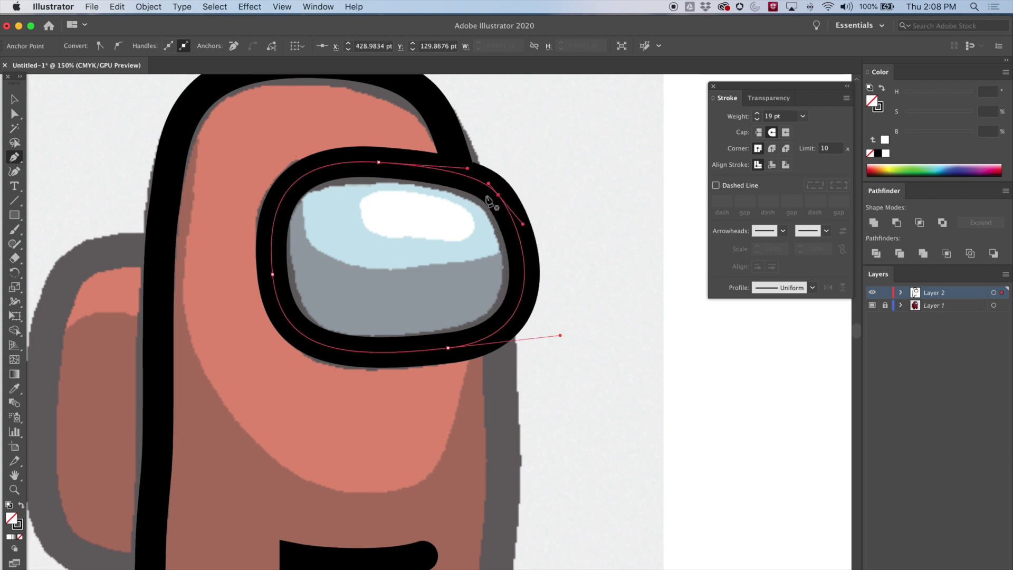
- With the Direct Selection tool, lower the visor outline's top anchor slightly and adjust the handles of its top and left anchors
key("a")
left_click(304, 175)
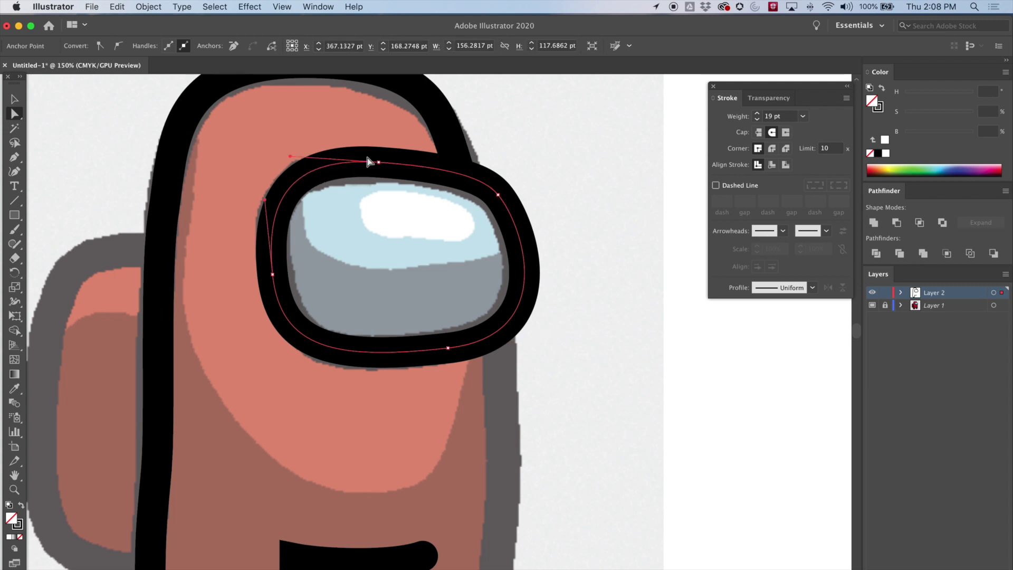
left_click(378, 162)
left_click_drag(296, 157, 285, 157)
left_click_drag(377, 167, 374, 172)
left_click(274, 273)
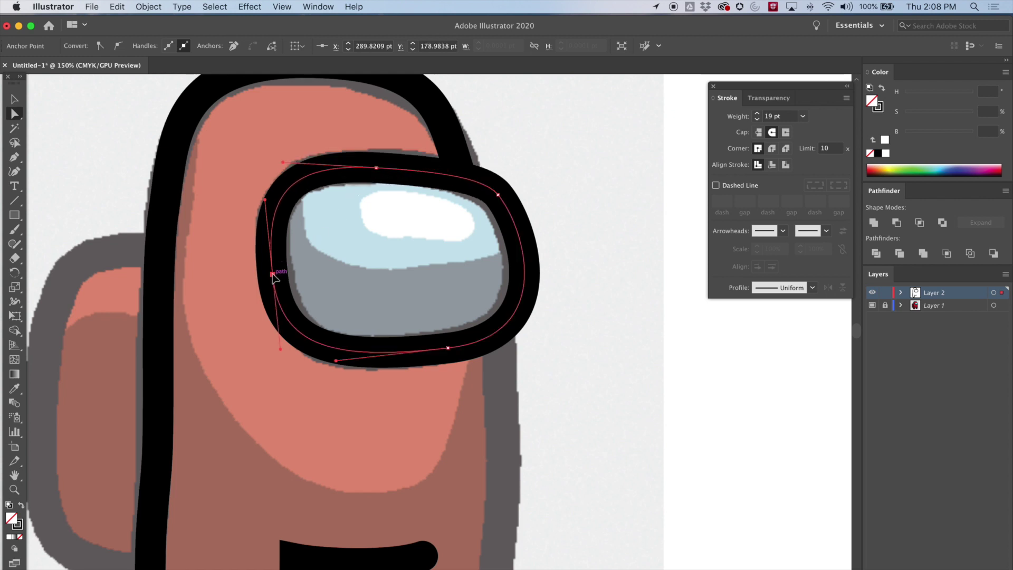
left_click_drag(263, 199, 260, 189)
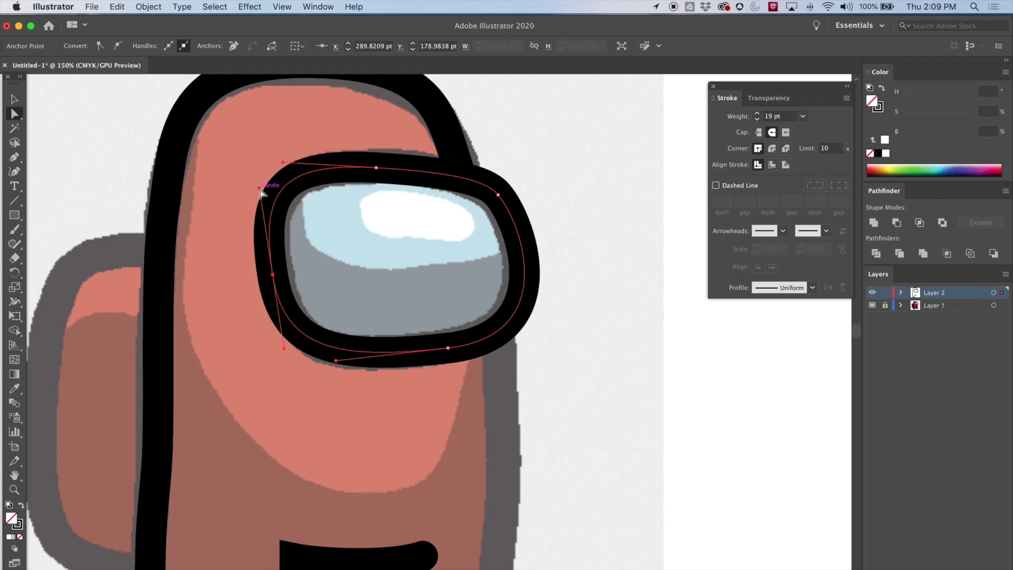
- Refine the visor outline by nudging its left, bottom and upper-right anchors inward and adjusting the handles of its lower curve
left_click_drag(274, 274, 278, 277)
left_click_drag(289, 349, 336, 360)
left_click(528, 246)
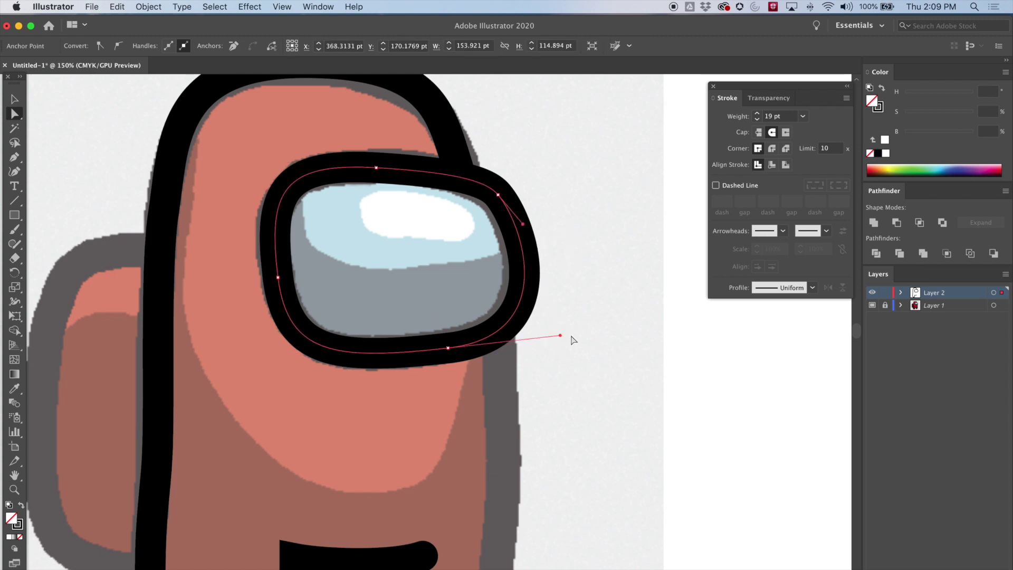
left_click_drag(560, 336, 562, 328)
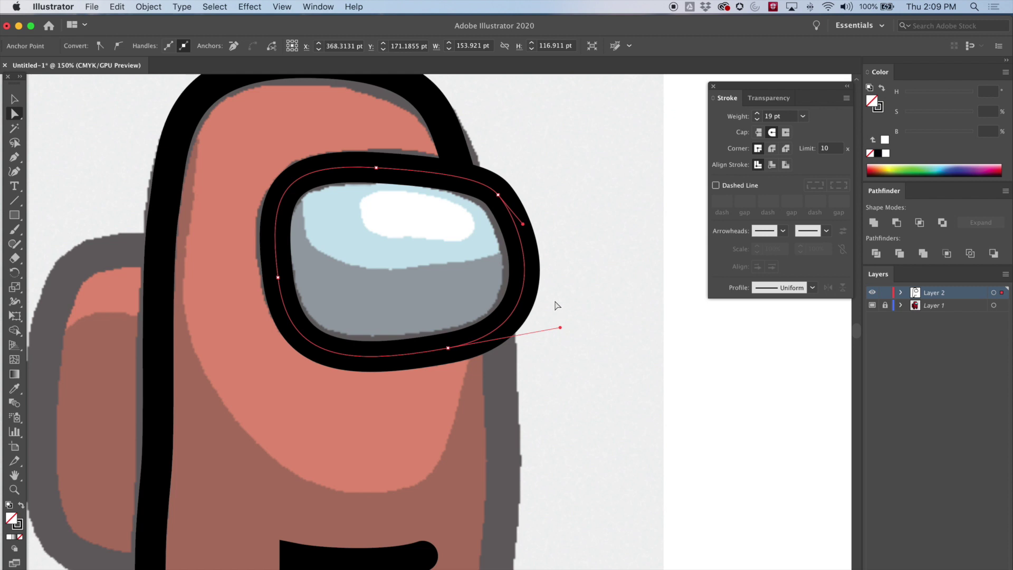
left_click(449, 350)
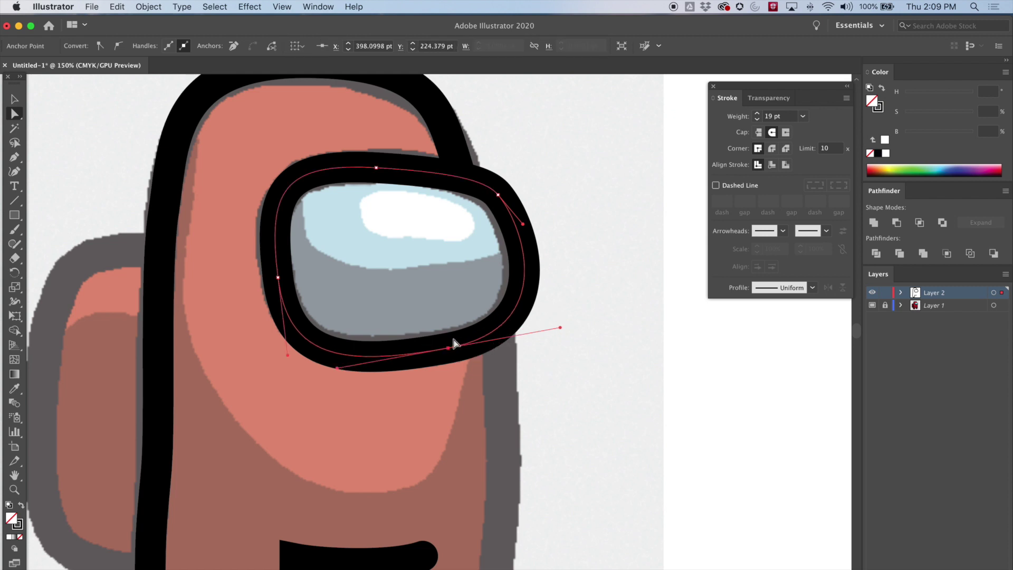
left_click_drag(449, 348, 448, 347)
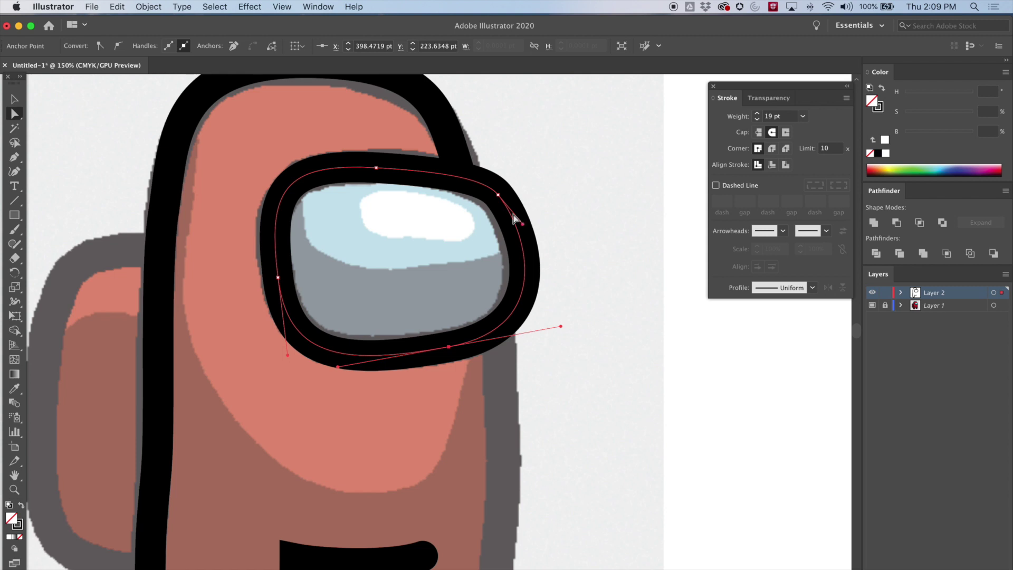
left_click_drag(499, 195, 492, 196)
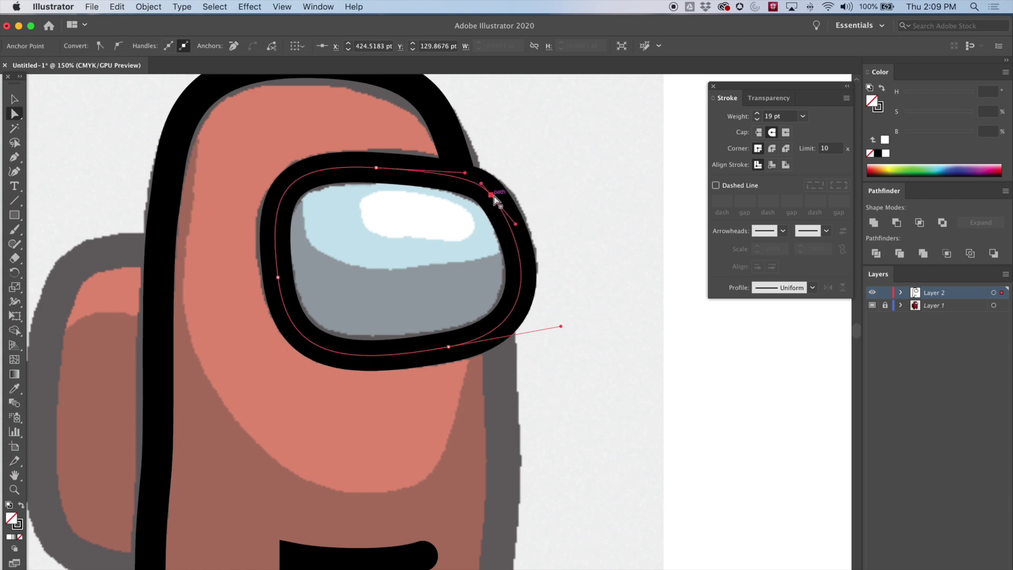
left_click(592, 195)
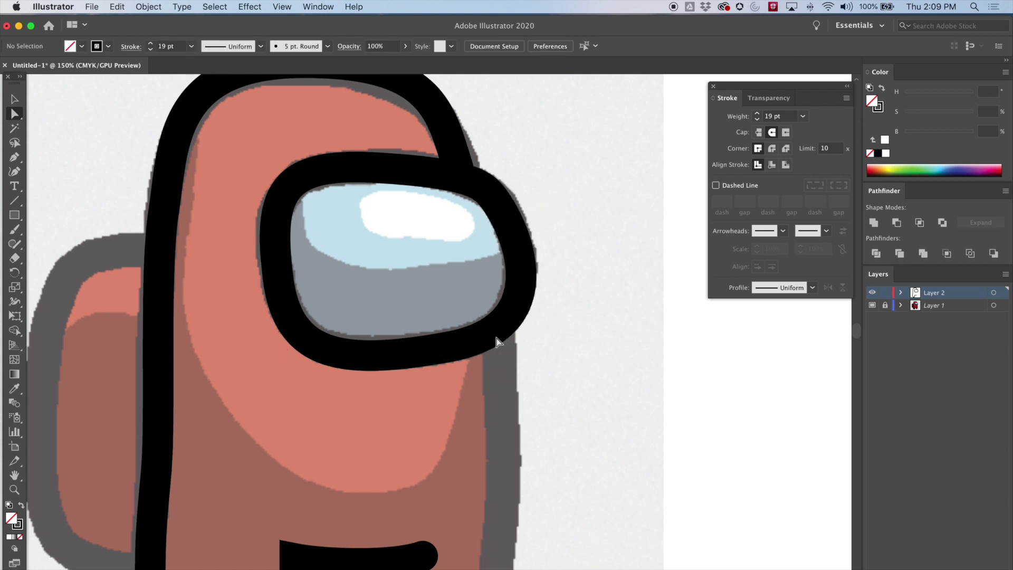
- Draw a Pen tool path from below the visor down the body's right side, around the right foot and up to the crotch line
left_click_drag(560, 426, 496, 369)
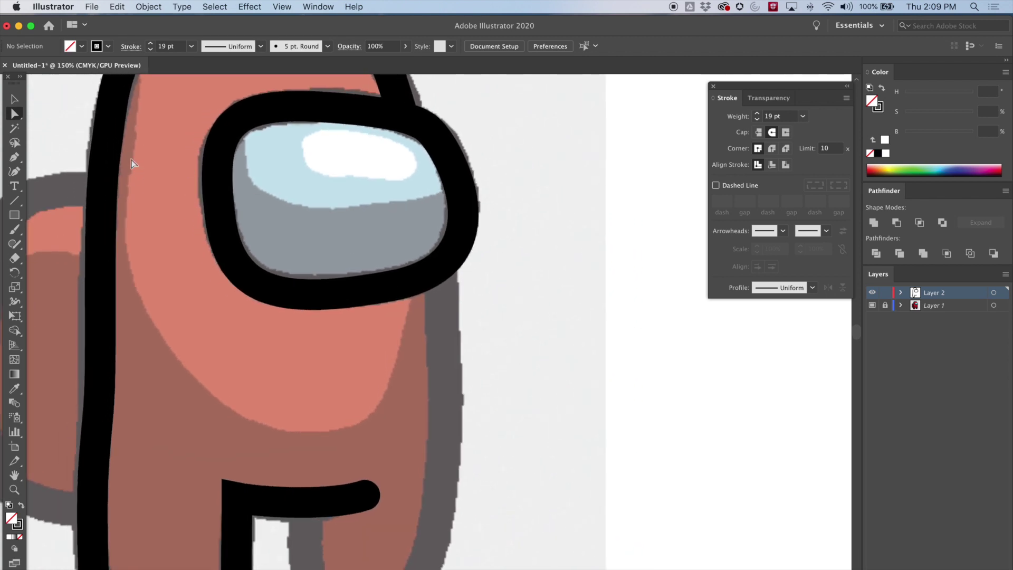
left_click_drag(439, 265, 450, 391)
scroll(478, 443, "down", 2)
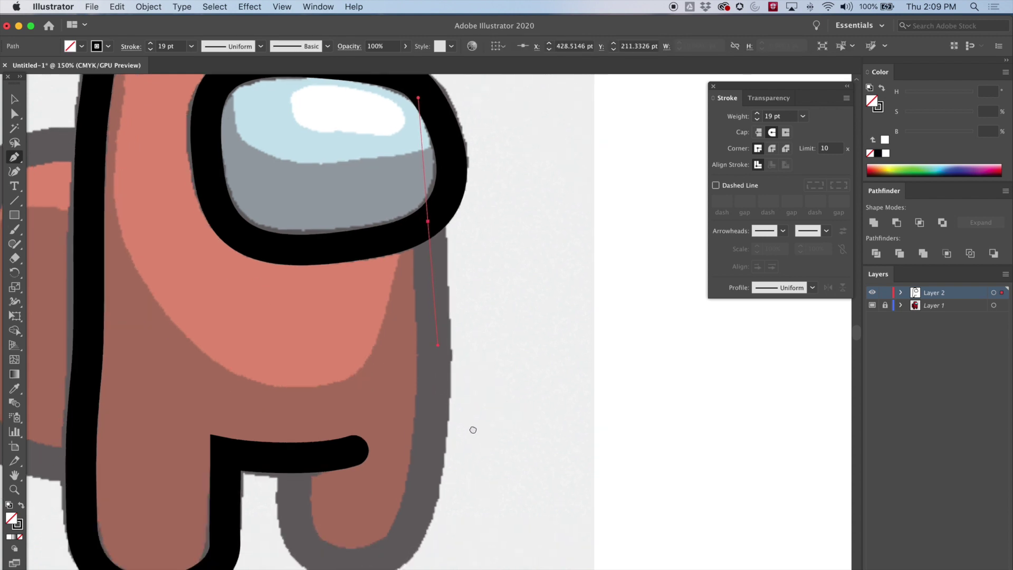
scroll(472, 429, "down", 3)
scroll(473, 430, "left", 1)
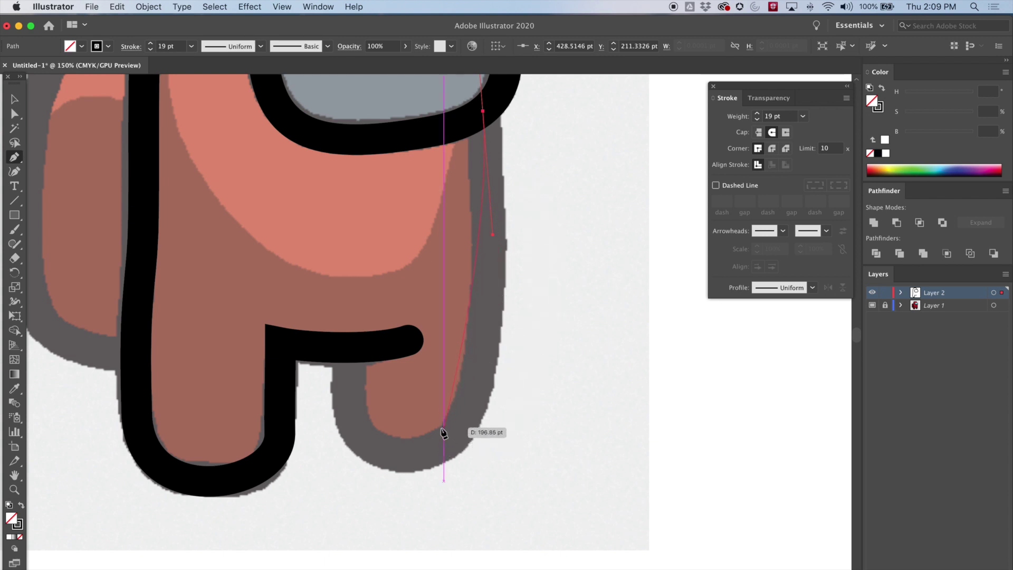
left_click_drag(455, 437, 426, 463)
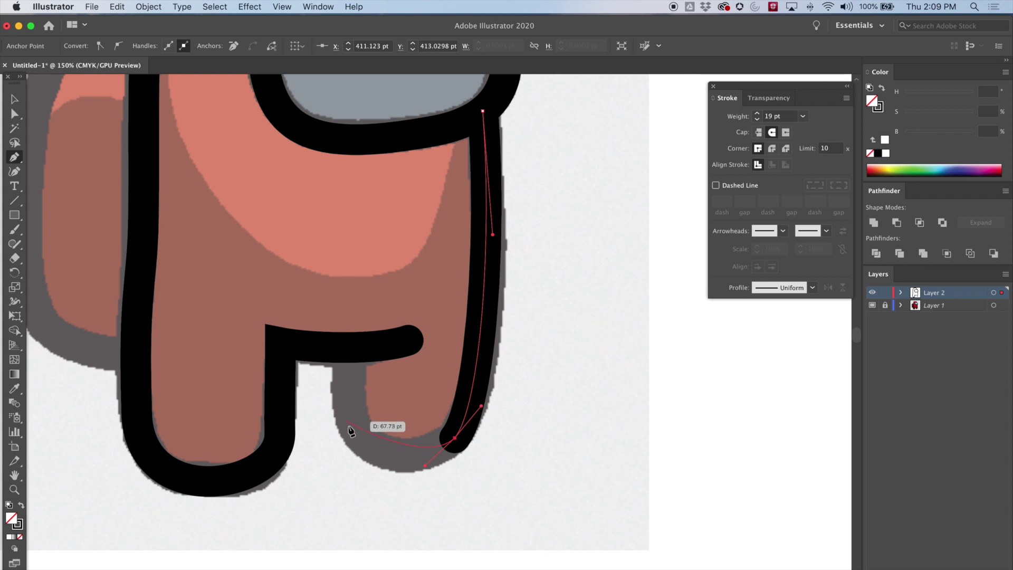
left_click_drag(350, 352, 363, 279)
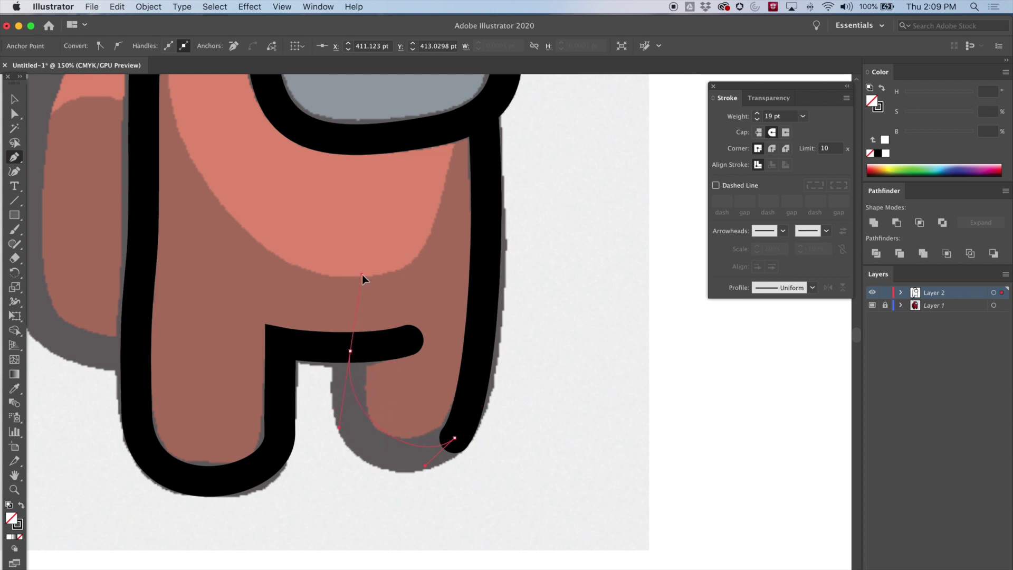
left_click_drag(379, 230, 375, 221)
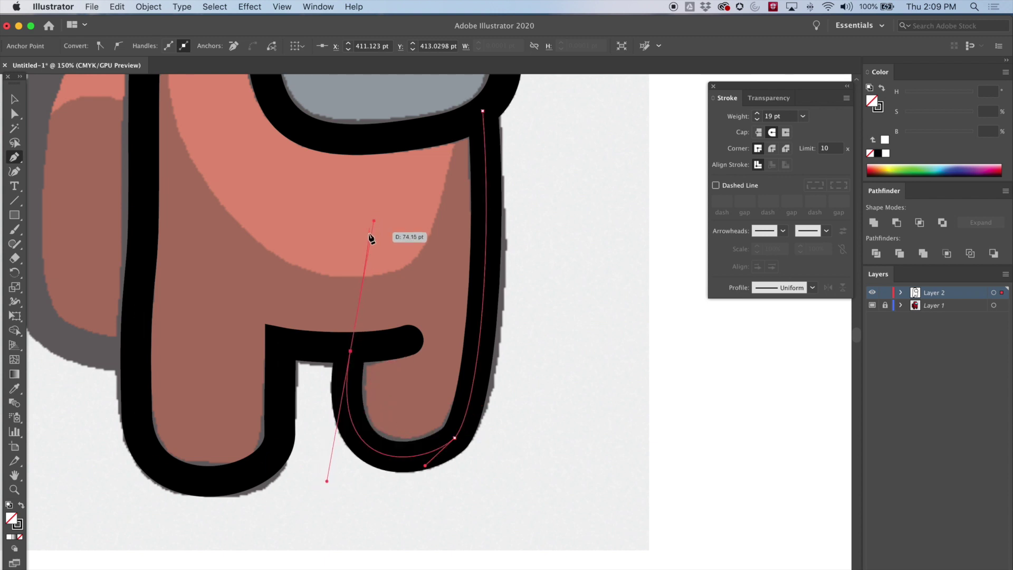
- With the Direct Selection tool, adjust the handles at the right foot and along the body's right side to match the template
left_click(14, 114)
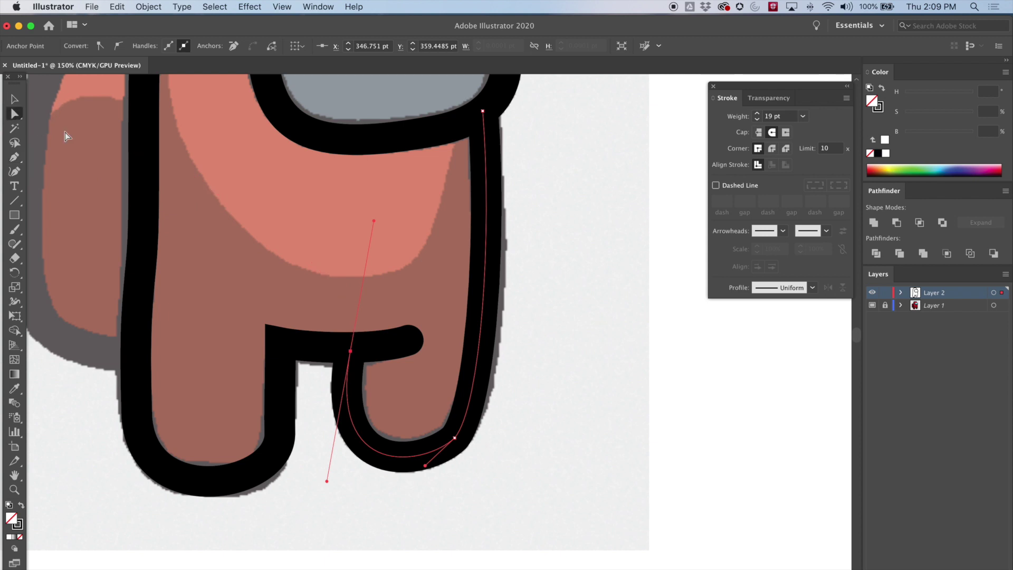
left_click(400, 227)
left_click(345, 378)
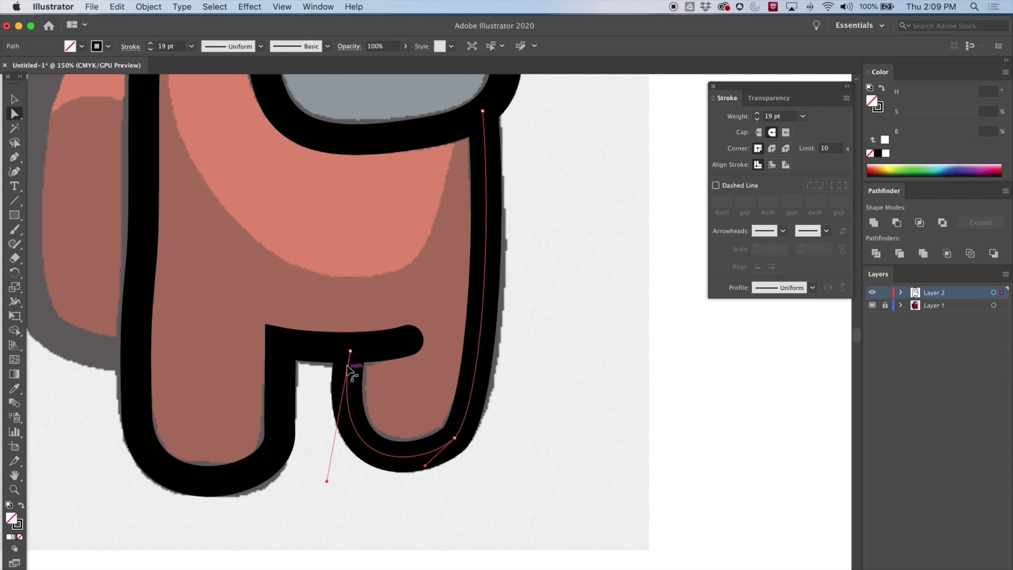
left_click(349, 350)
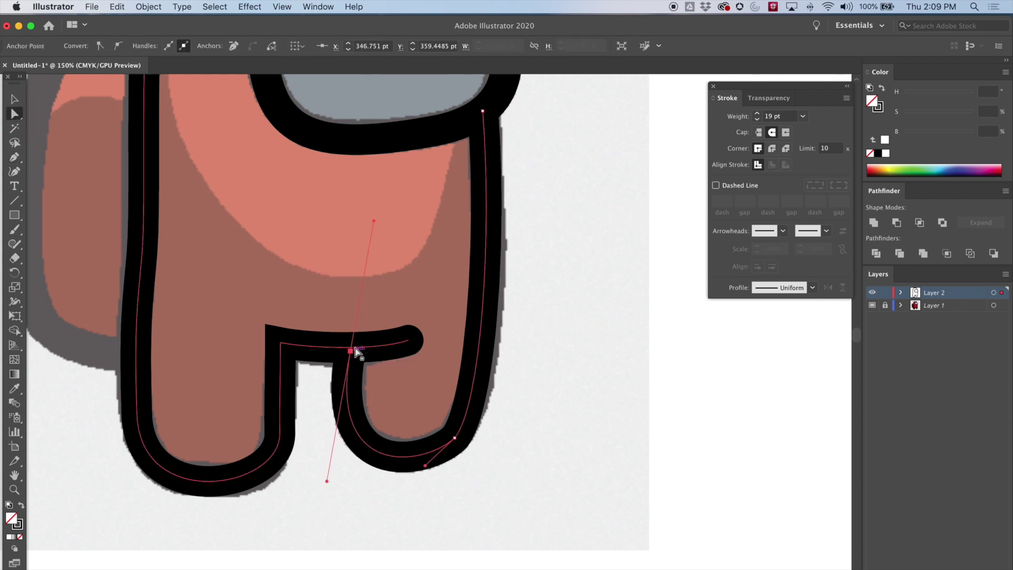
left_click(455, 438)
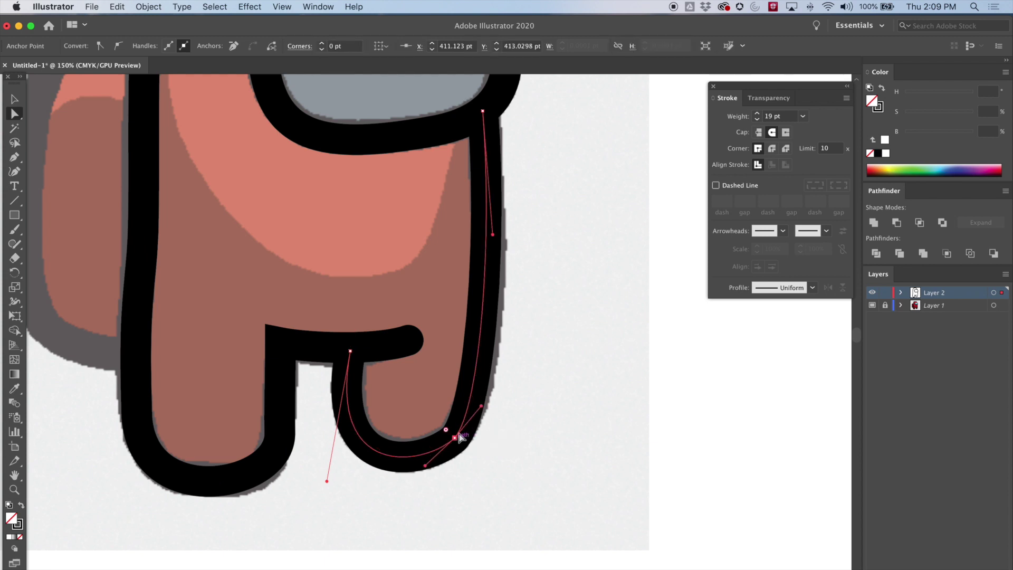
left_click_drag(425, 467, 432, 464)
left_click_drag(494, 234, 500, 235)
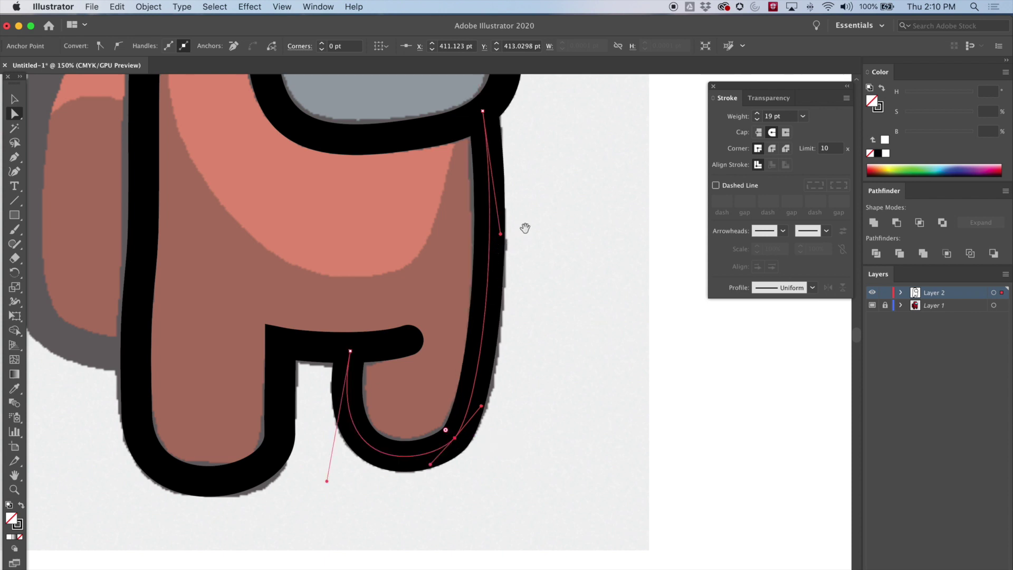
- Draw the backpack outline with the Pen tool, curving from the body's upper left edge around the backpack back to the body
left_click_drag(531, 240, 607, 305)
mouse_move(337, 290)
left_mouse_down()
mouse_move(344, 301)
mouse_move(342, 285)
left_mouse_up()
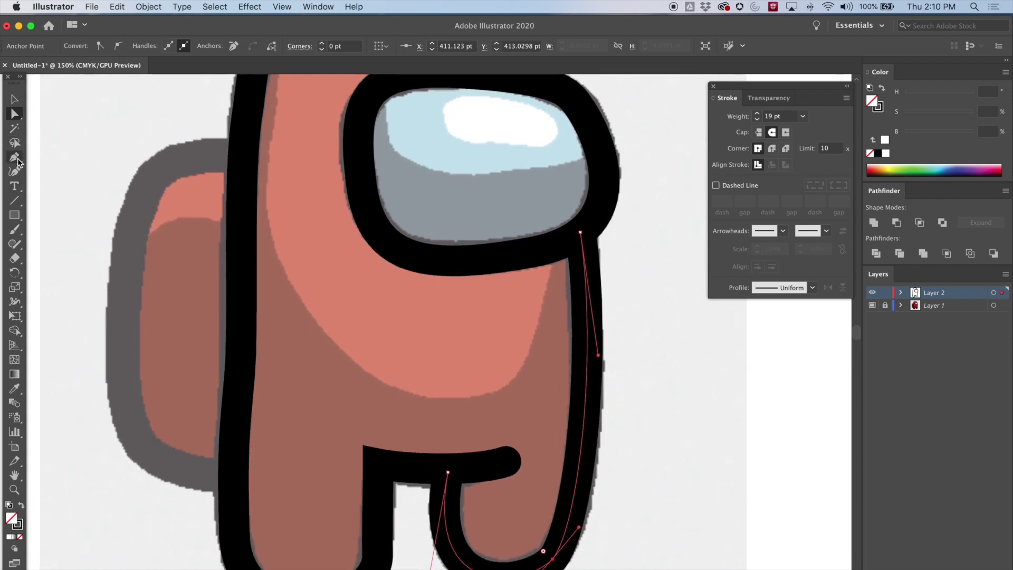
left_click(18, 158)
left_click_drag(234, 153, 203, 153)
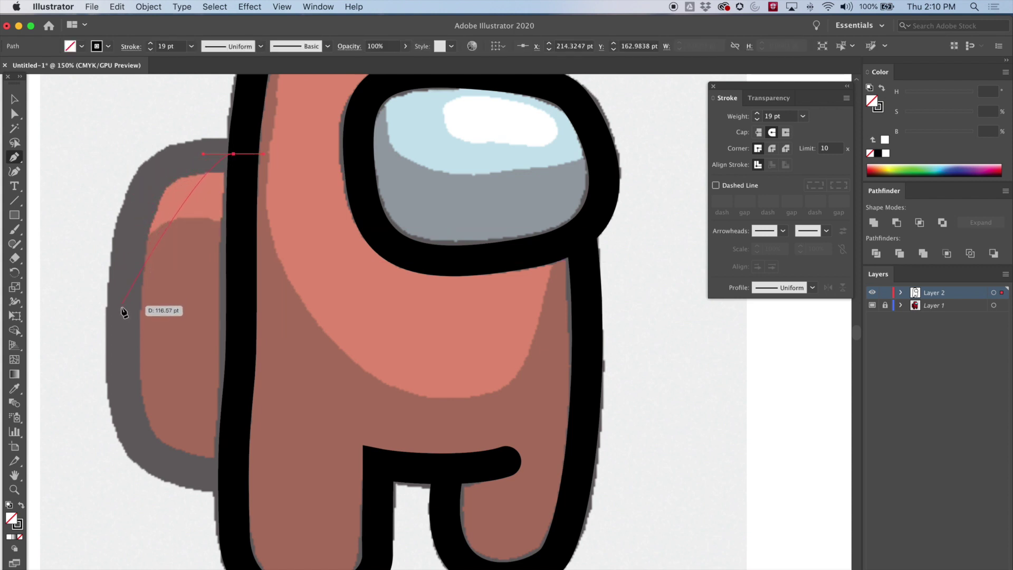
mouse_move(123, 320)
left_mouse_down()
mouse_move(105, 505)
mouse_move(130, 510)
mouse_move(117, 512)
left_mouse_up()
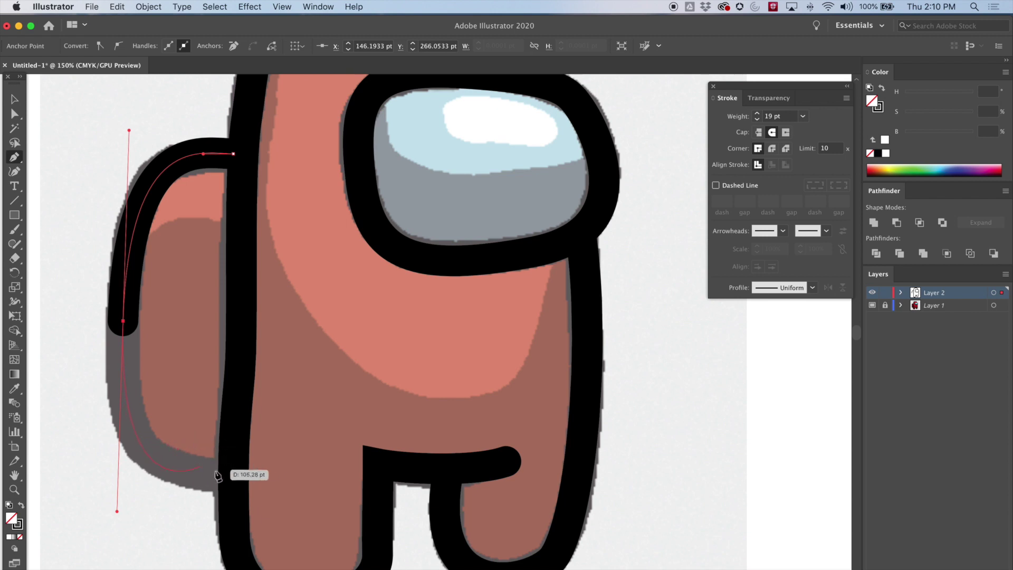
left_click_drag(232, 475, 260, 473)
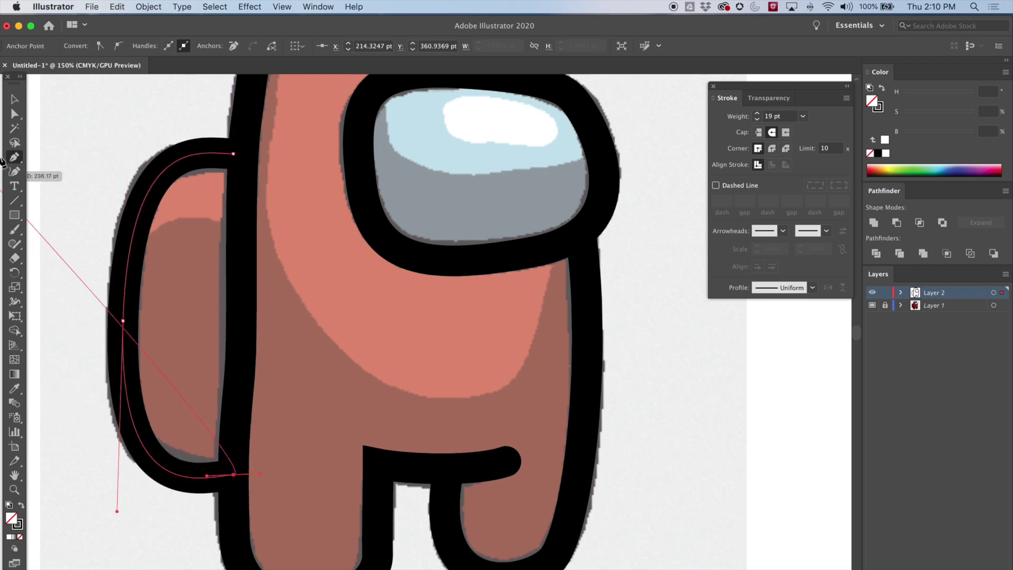
- With the Direct Selection tool, adjust the handles of the backpack outline's left and bottom anchors to reshape its lower curve
left_click(13, 115)
left_click(124, 321)
left_click_drag(117, 511, 116, 505)
left_click_drag(208, 475, 189, 462)
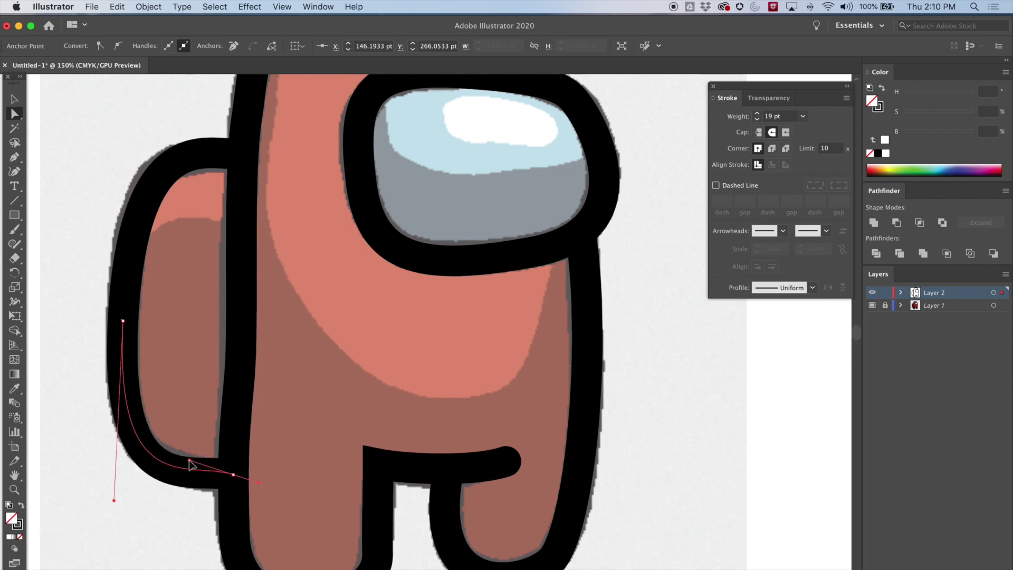
left_click(157, 454)
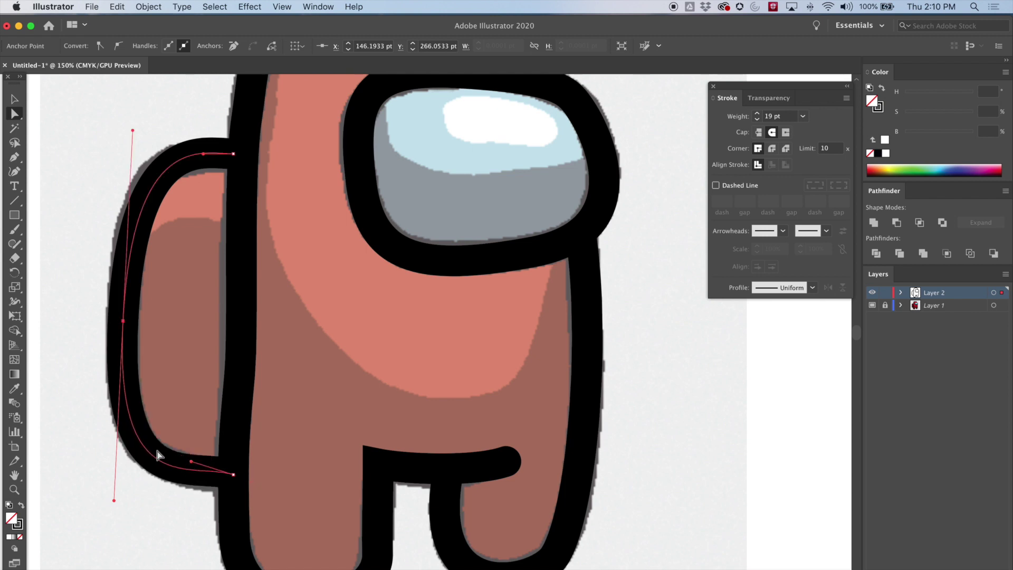
left_click(114, 495)
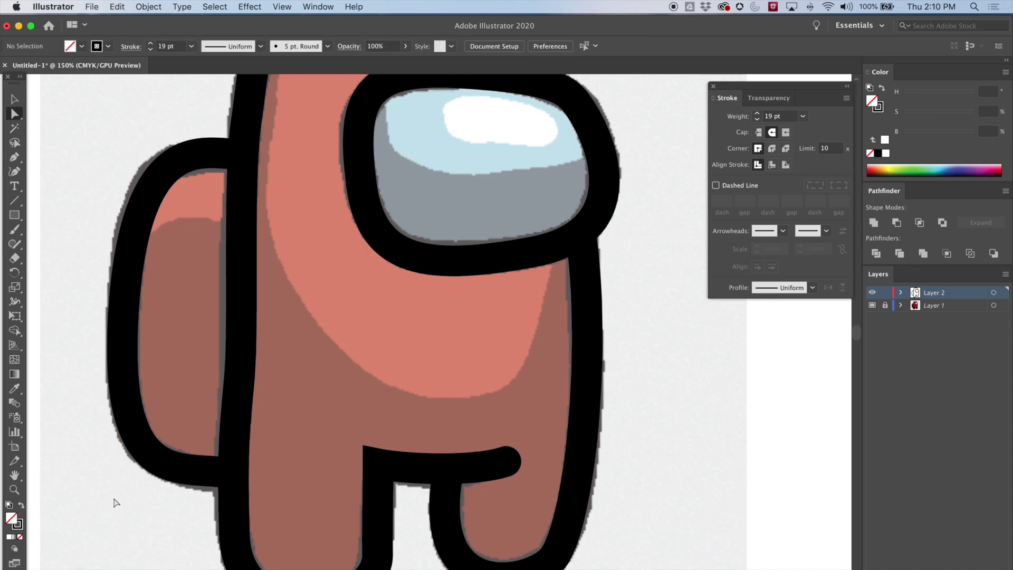
- Lower the backpack outline's bottom end anchor slightly, fine-tune the left anchor's handle, and lengthen the top anchor's handle
left_click(124, 320)
left_click_drag(116, 501, 111, 497)
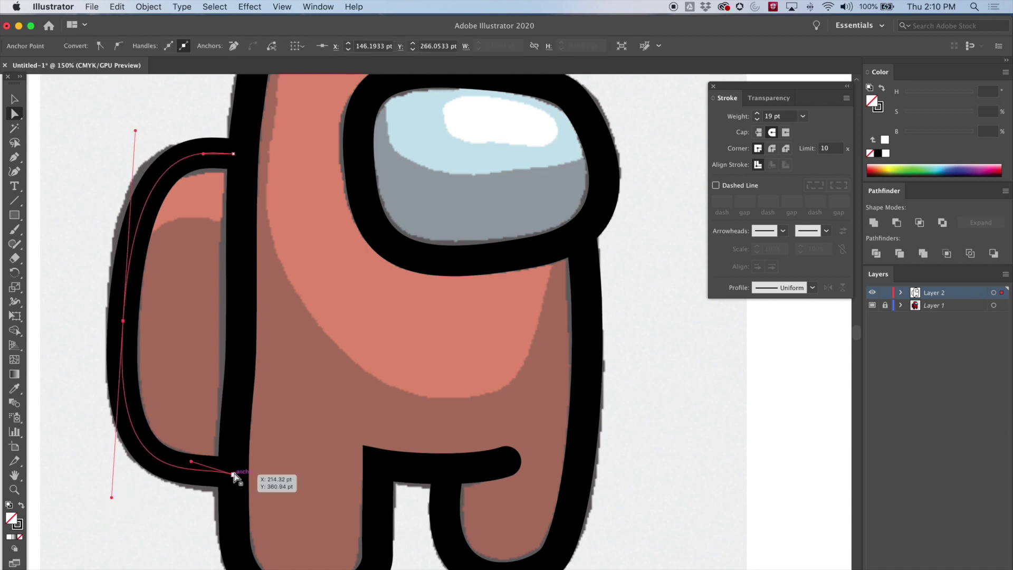
left_click_drag(234, 473, 196, 463)
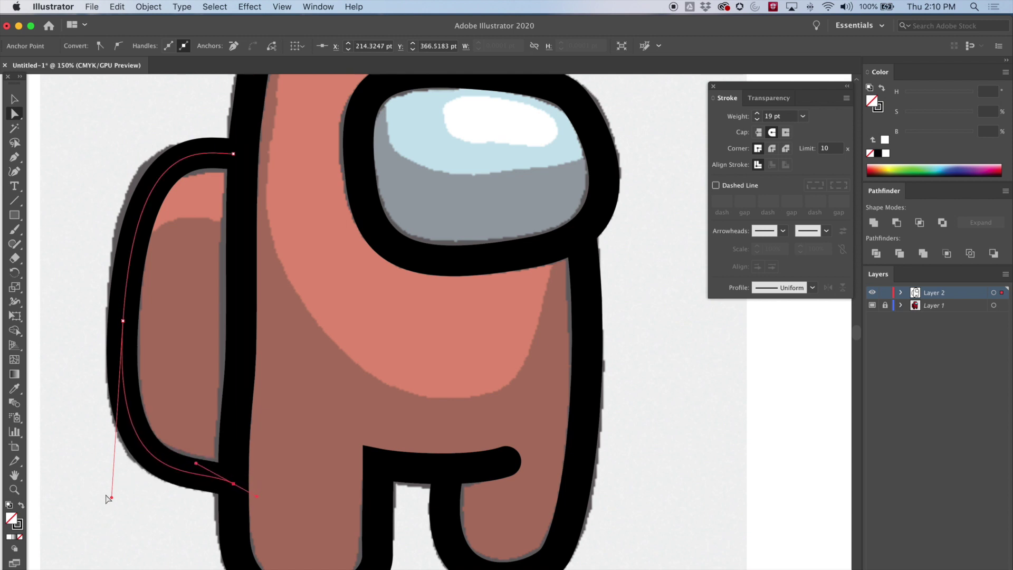
left_click_drag(111, 497, 111, 489)
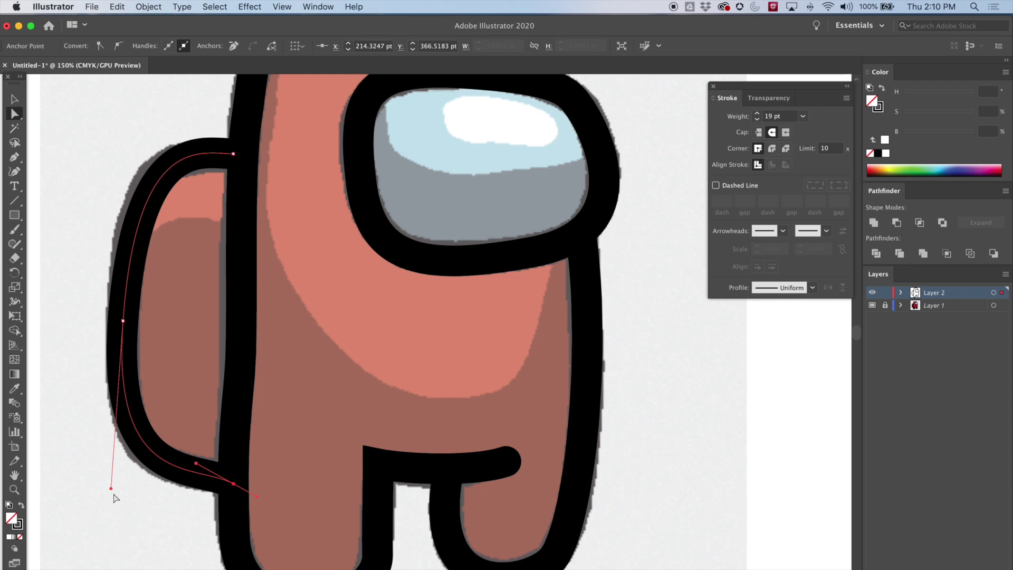
left_click(233, 153)
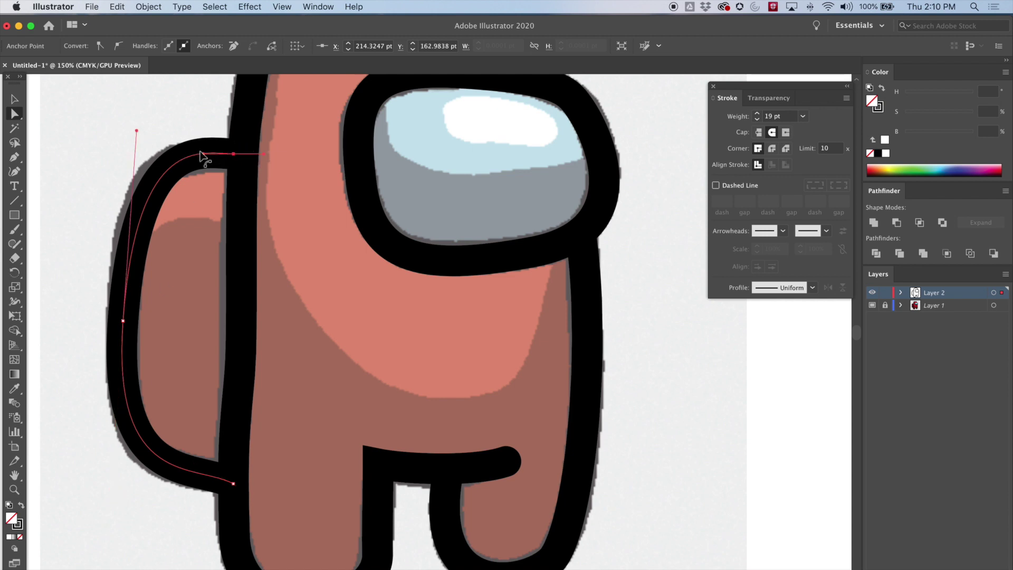
left_click_drag(201, 152, 180, 155)
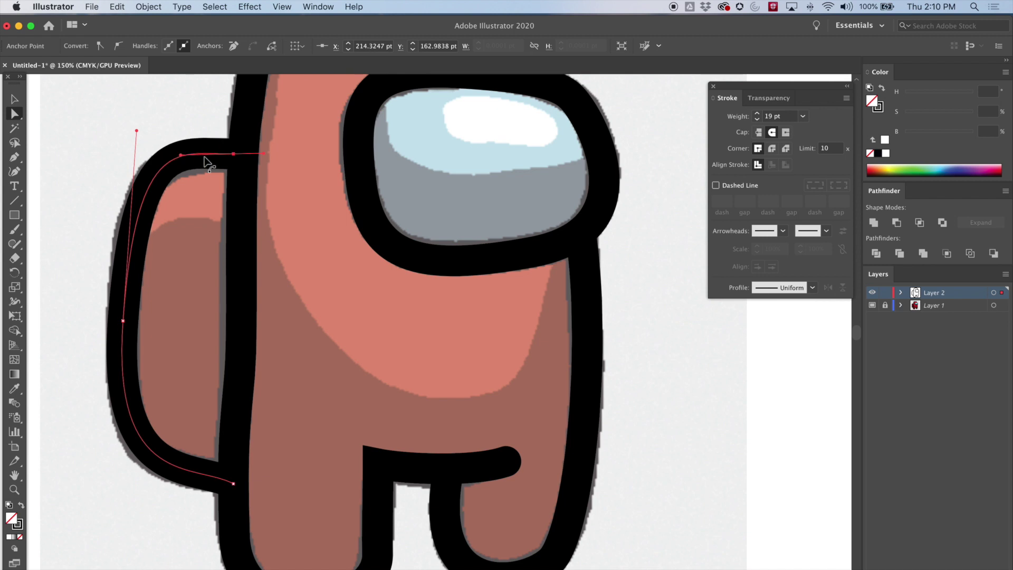
left_click(632, 237)
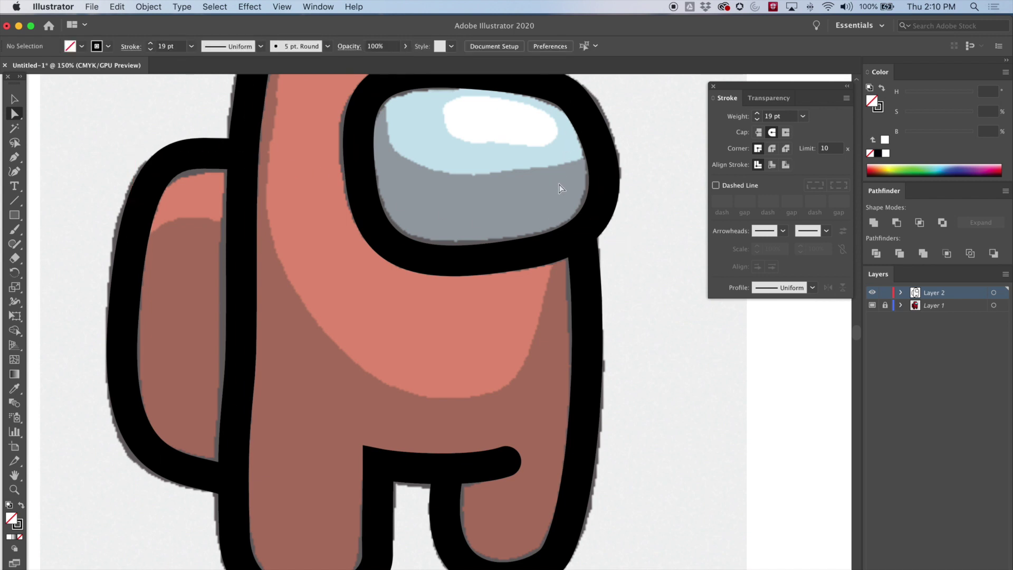
- Select the main body outline path and fill it with the dark red swatch
scroll(631, 251, "up", 3)
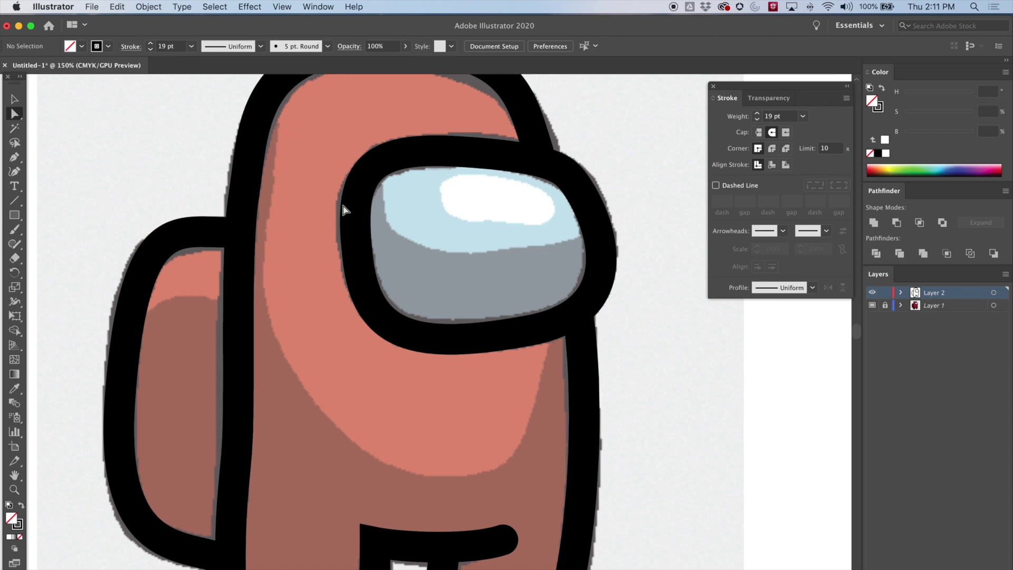
left_click(14, 100)
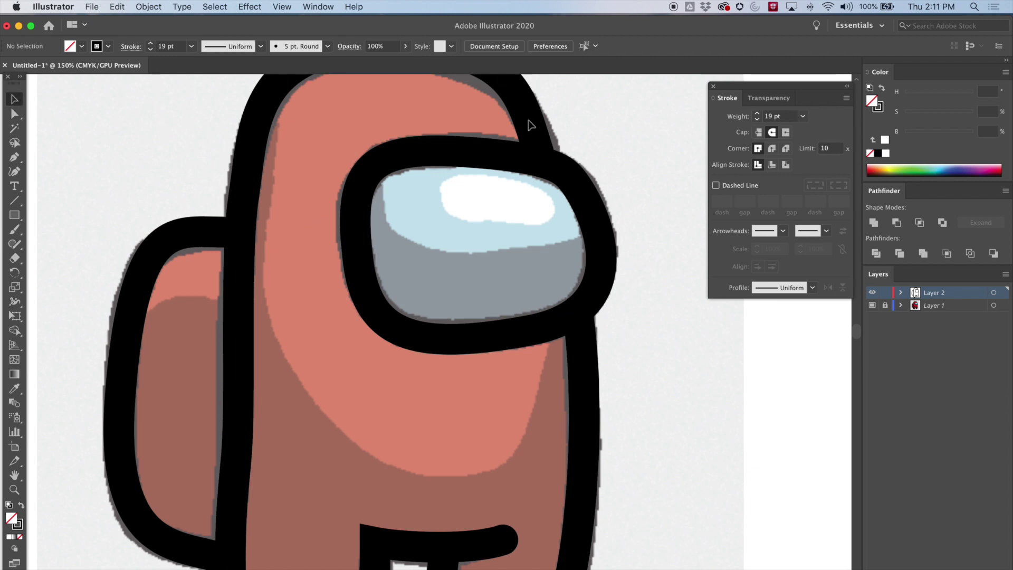
left_click(255, 140)
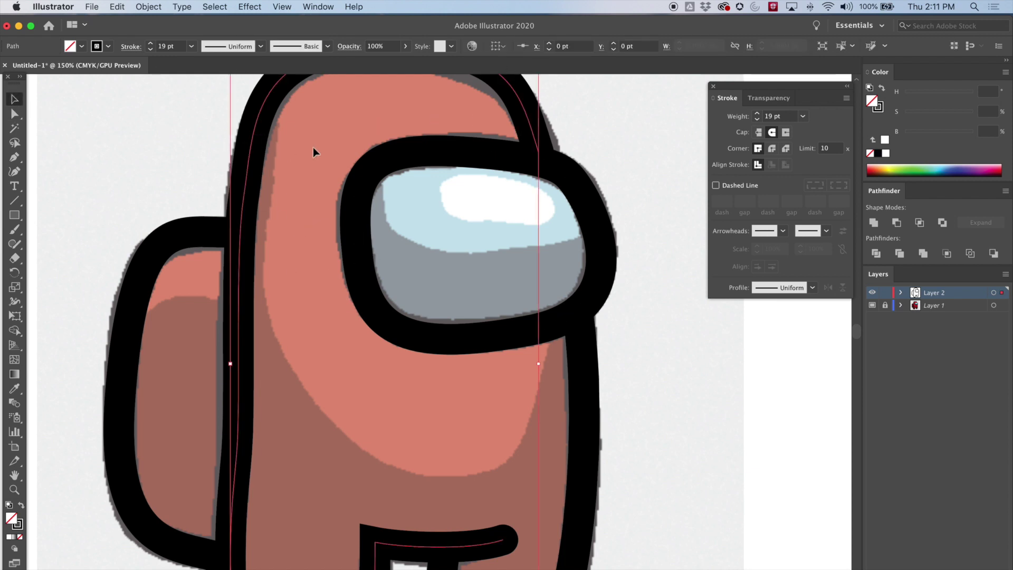
left_click(83, 47)
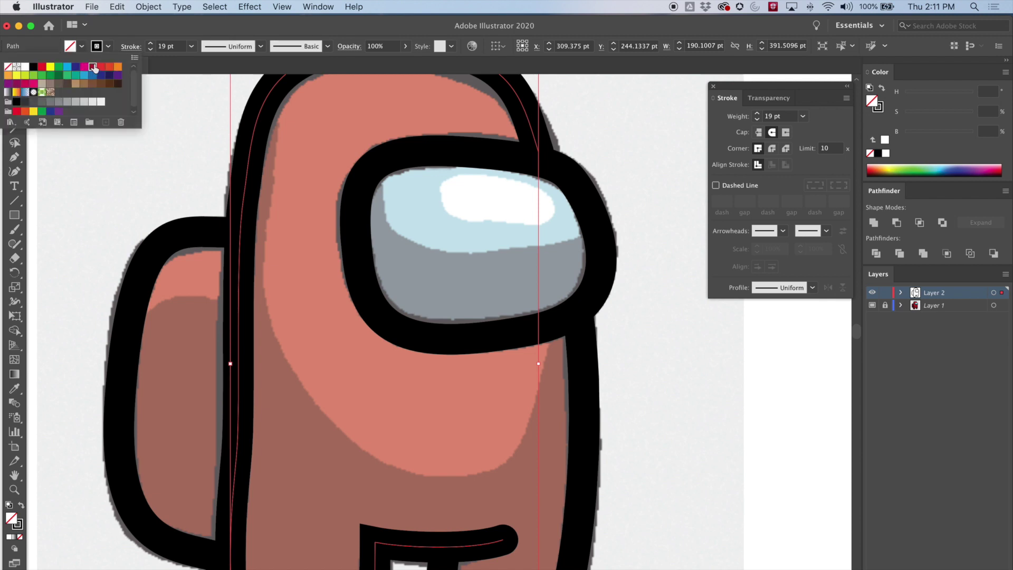
left_click(92, 67)
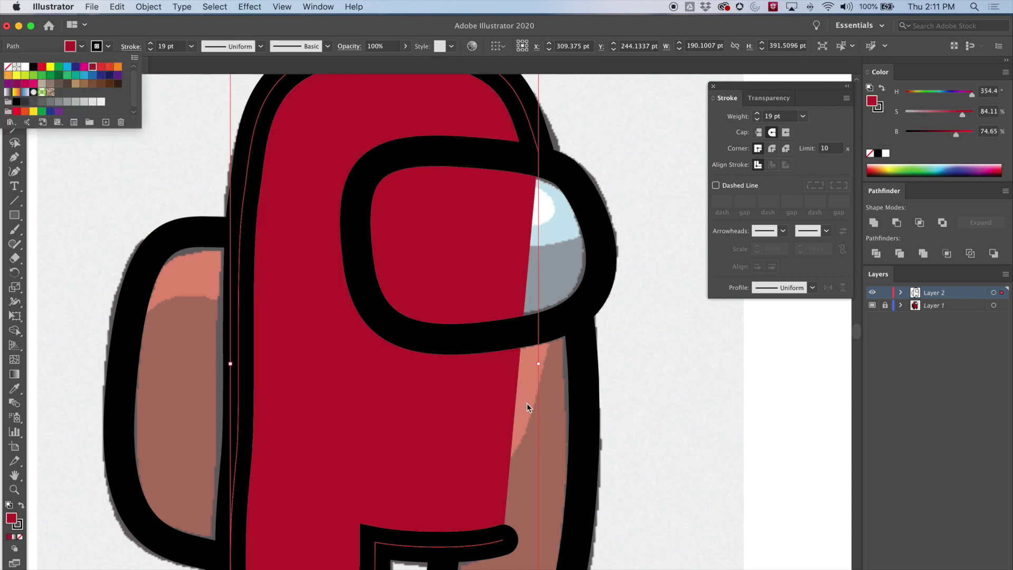
- Remove the fill from the main body outline path so the template shows through inside it
scroll(544, 277, "down", 4)
scroll(544, 277, "right", 2)
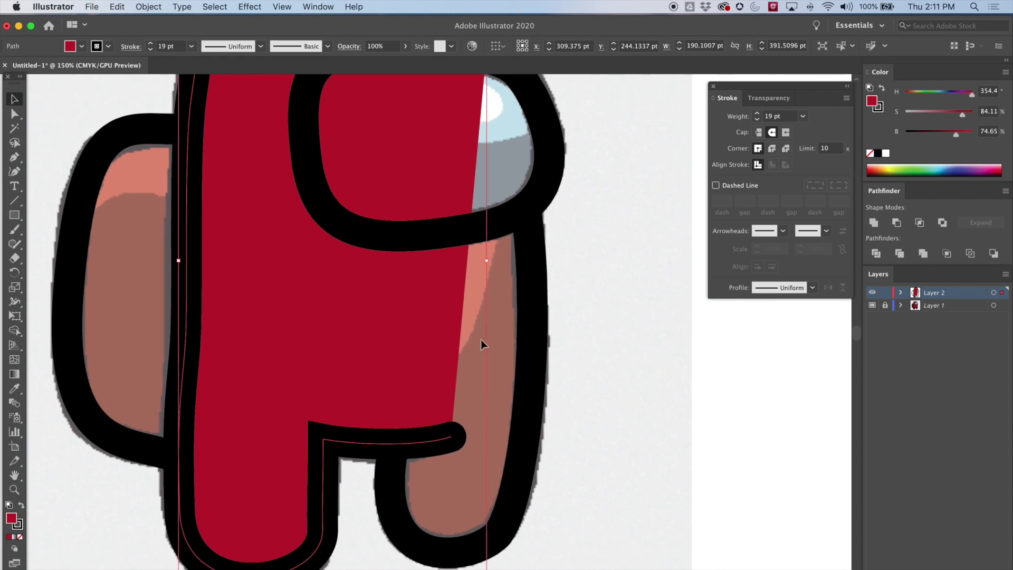
scroll(406, 188, "up", 5)
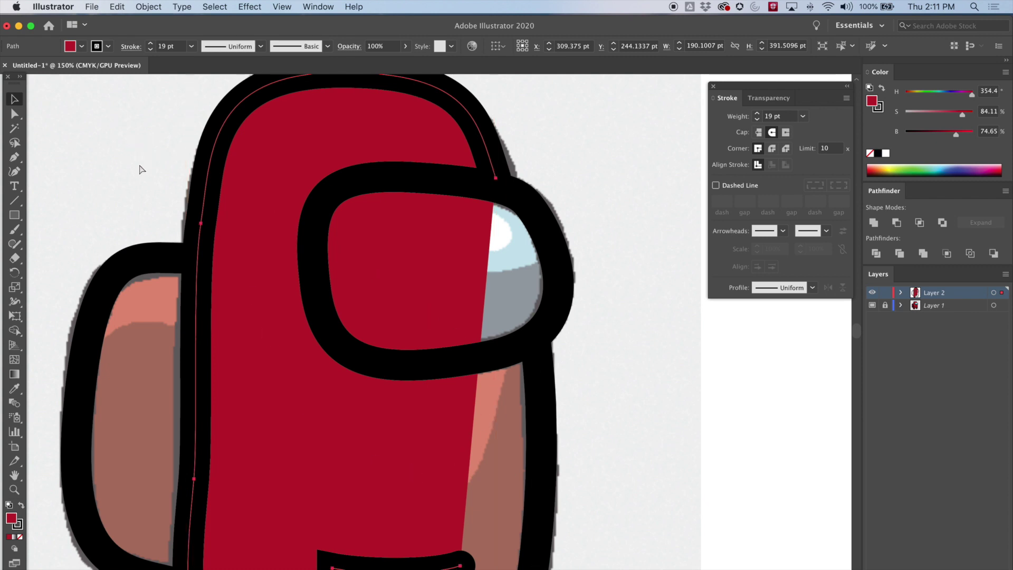
key("/")
key("shift+super+b")
left_click_drag(448, 192, 418, 212)
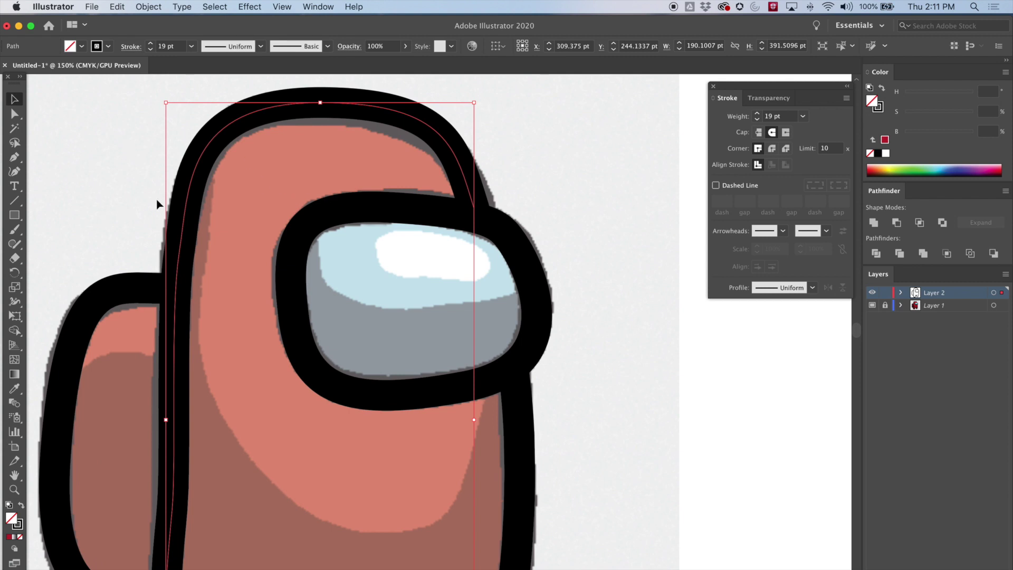
- Draw a curved shading line with the Pen tool across the upper backpack, from the body's left outline to the backpack's outer edge
left_click(15, 157)
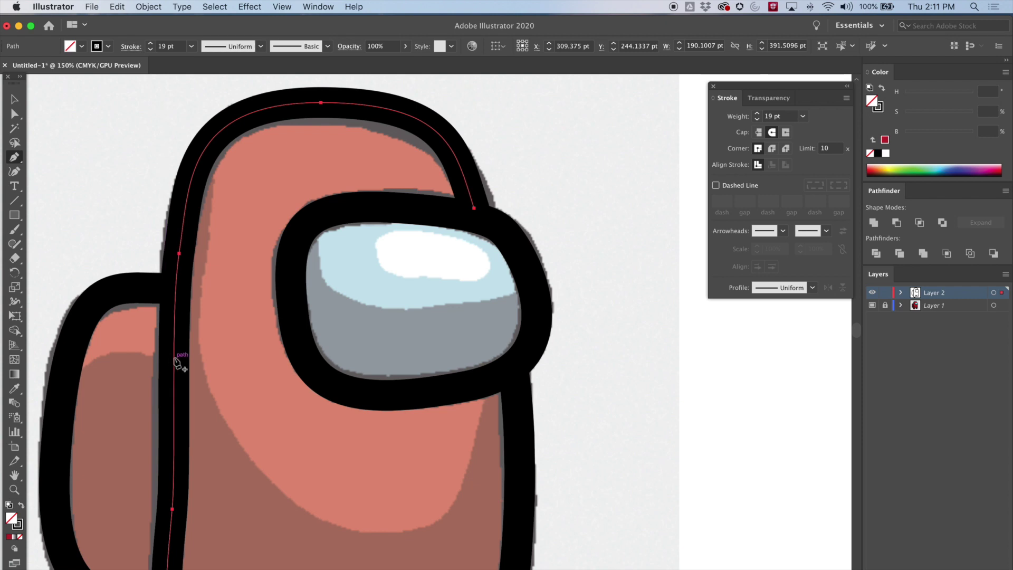
scroll(148, 348, "down", 5)
scroll(148, 348, "left", 3)
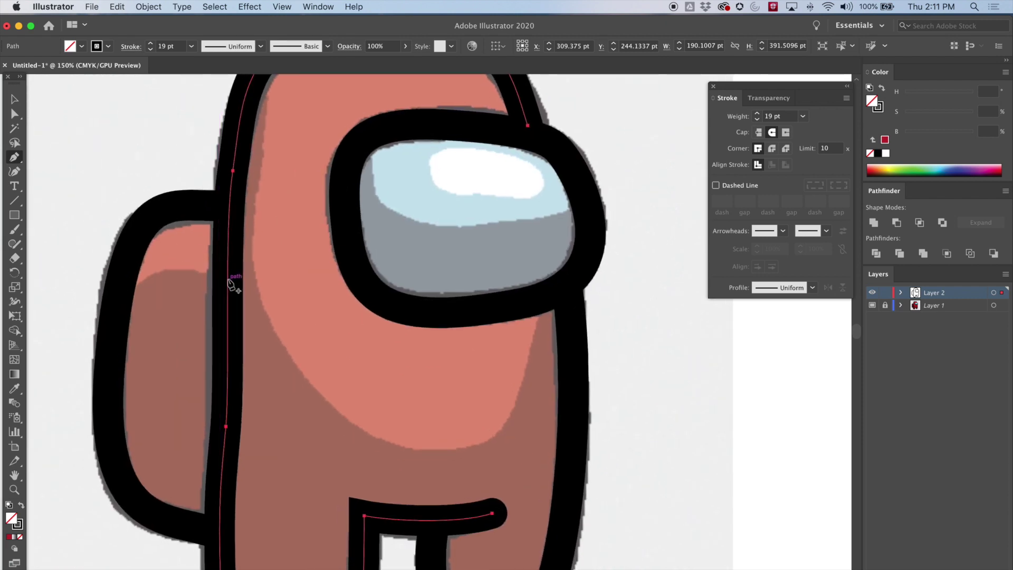
left_click(228, 277)
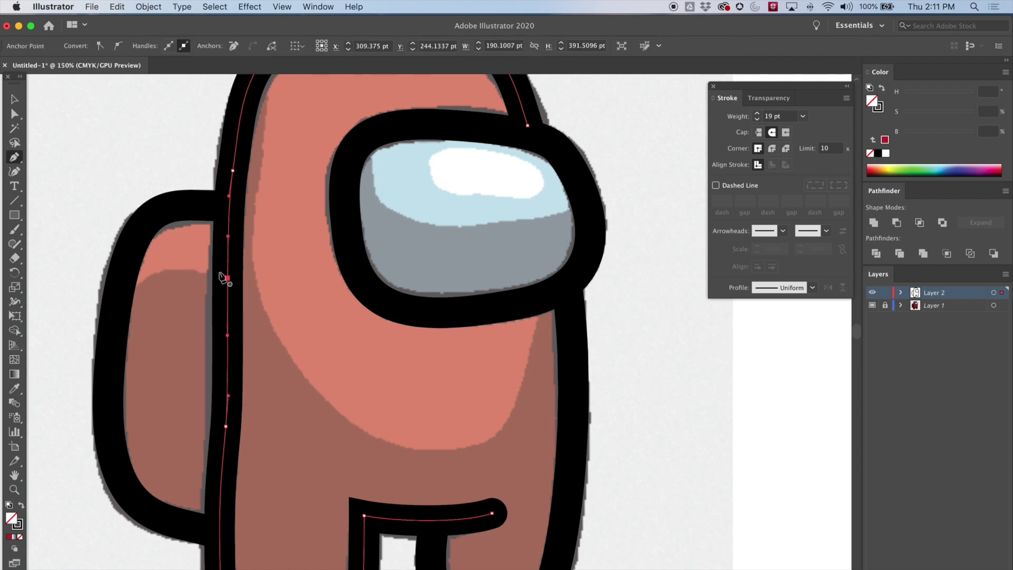
left_click(214, 284, "super")
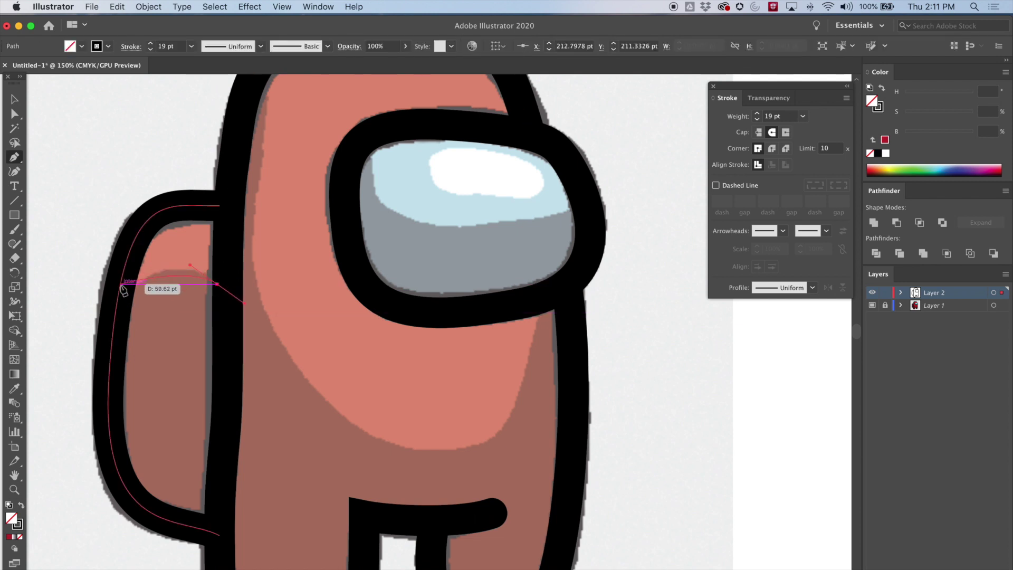
left_click_drag(126, 300, 98, 345)
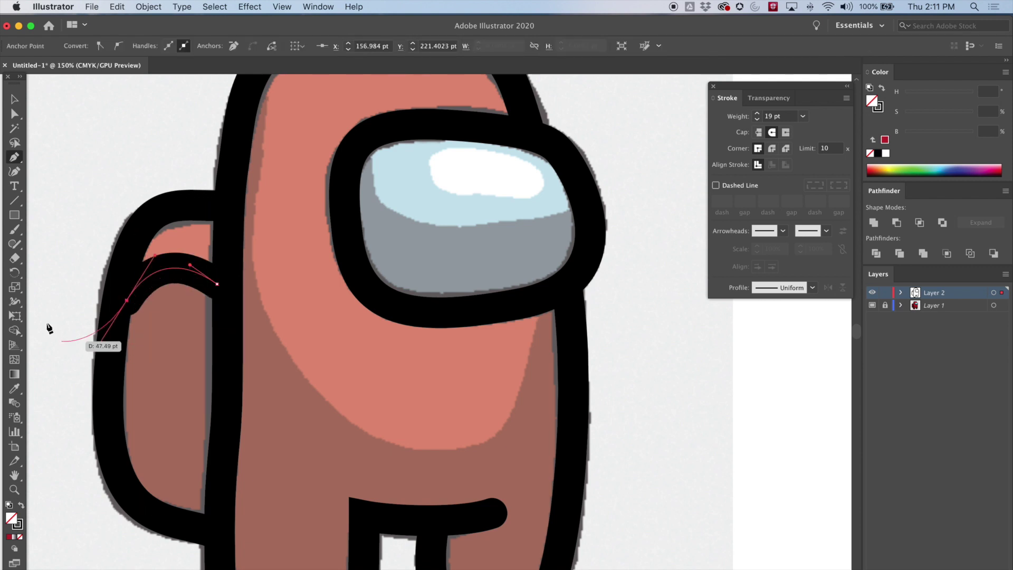
- Move both end anchors of the backpack shading line outward so they overlap the body and backpack outlines
left_click(15, 114)
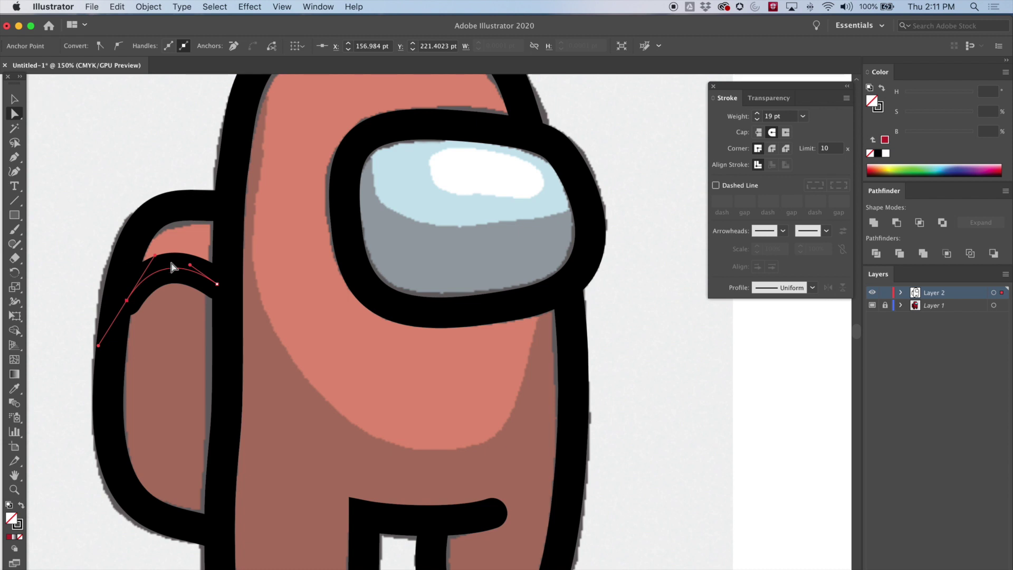
left_click_drag(127, 302, 115, 312)
left_click_drag(217, 284, 236, 286)
left_click(14, 99)
left_click_drag(86, 170, 294, 342)
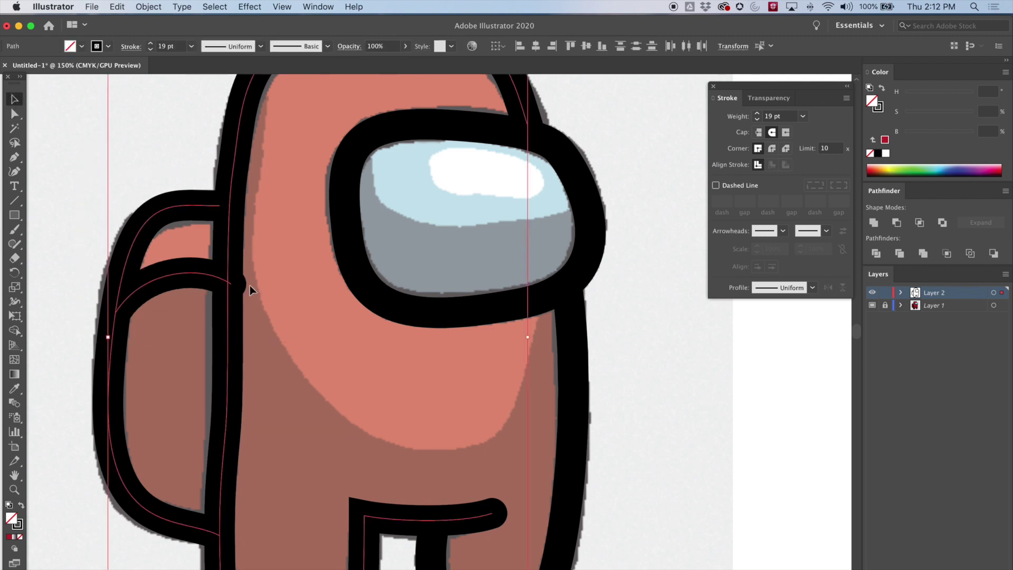
left_click(81, 176)
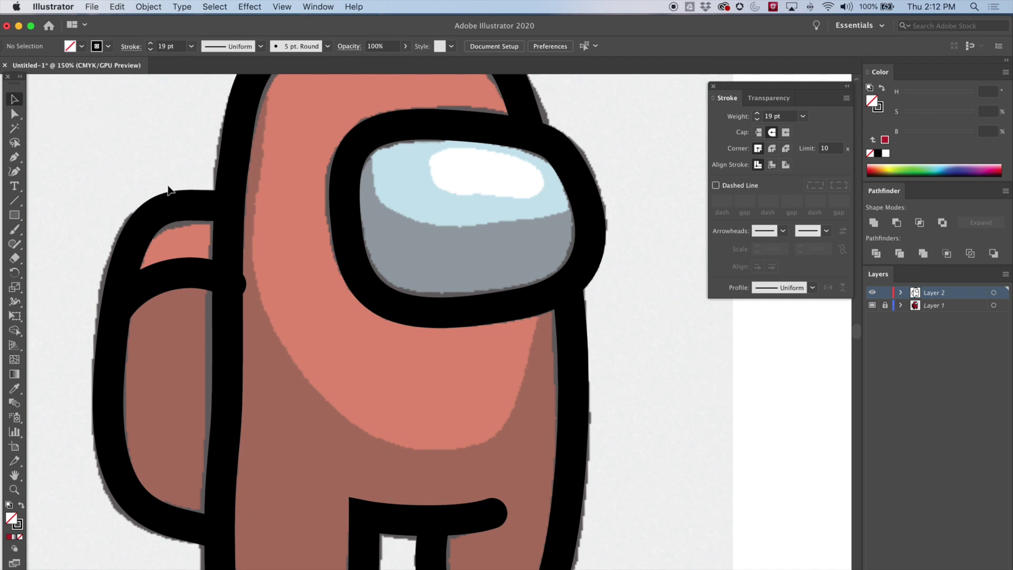
- Set the backpack shading line's stroke to None and adjust its handles to follow the template's shadow edge
left_click(186, 267)
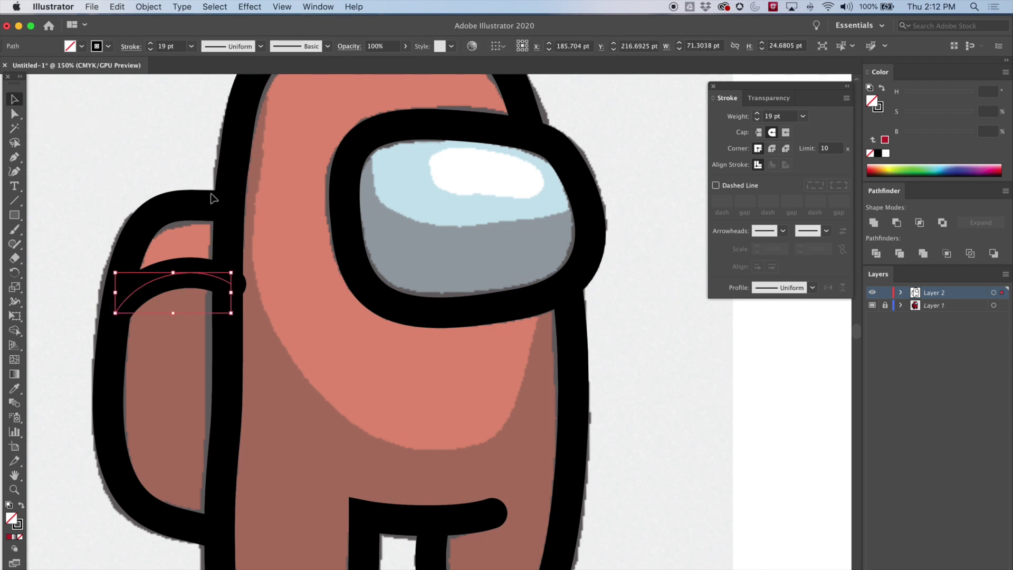
left_click(110, 47)
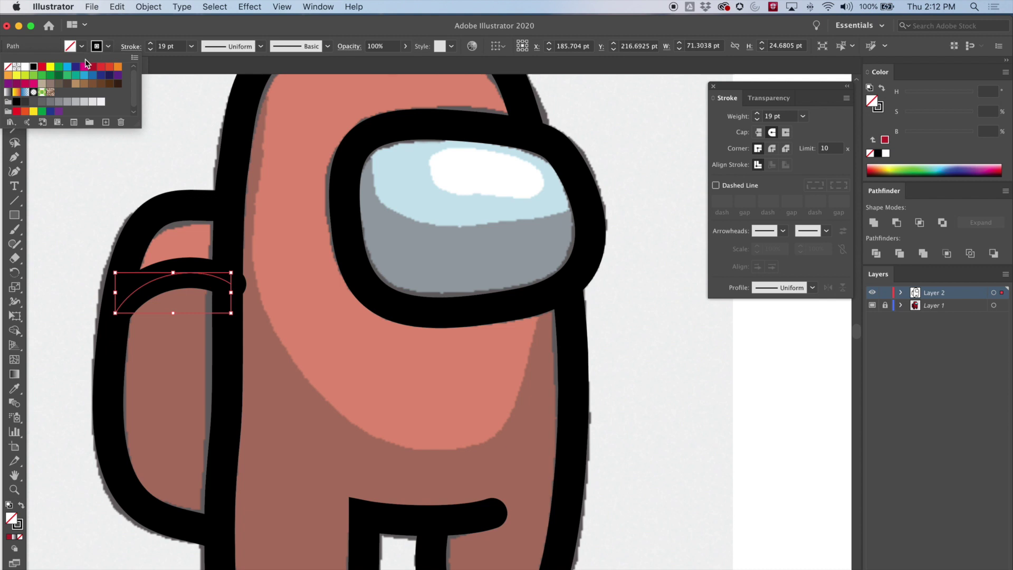
left_click(7, 67)
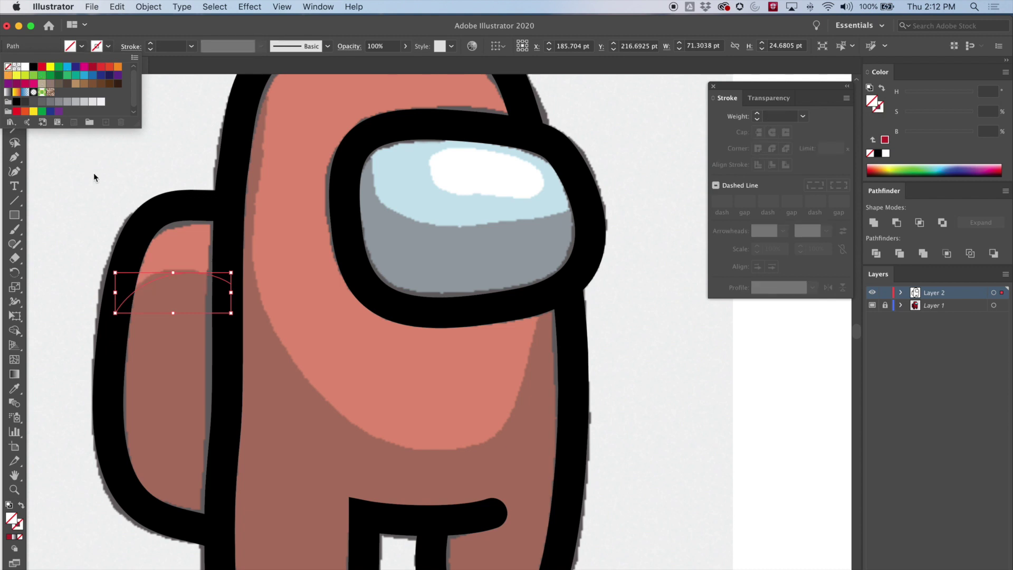
left_click(15, 114)
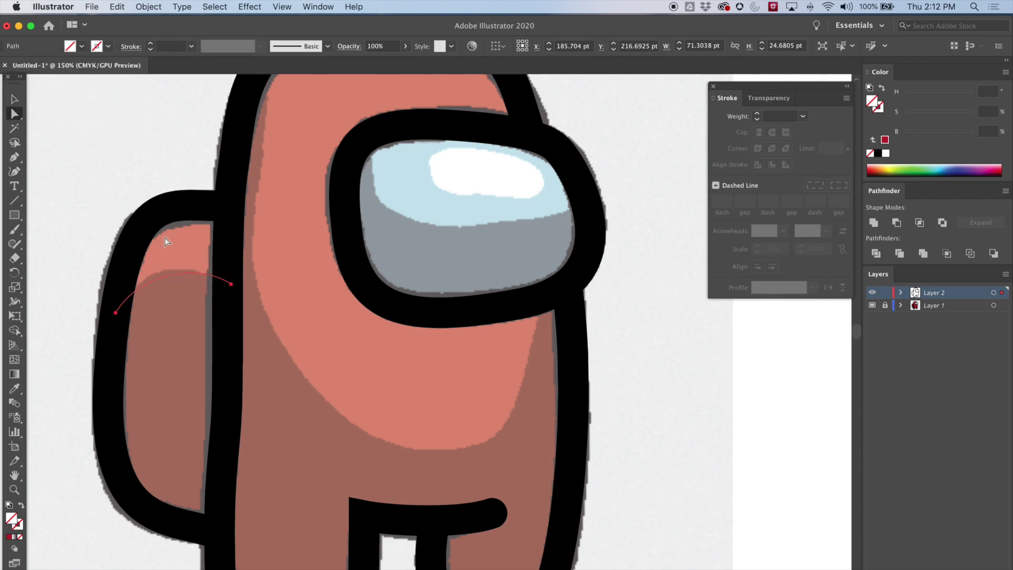
left_click(217, 276)
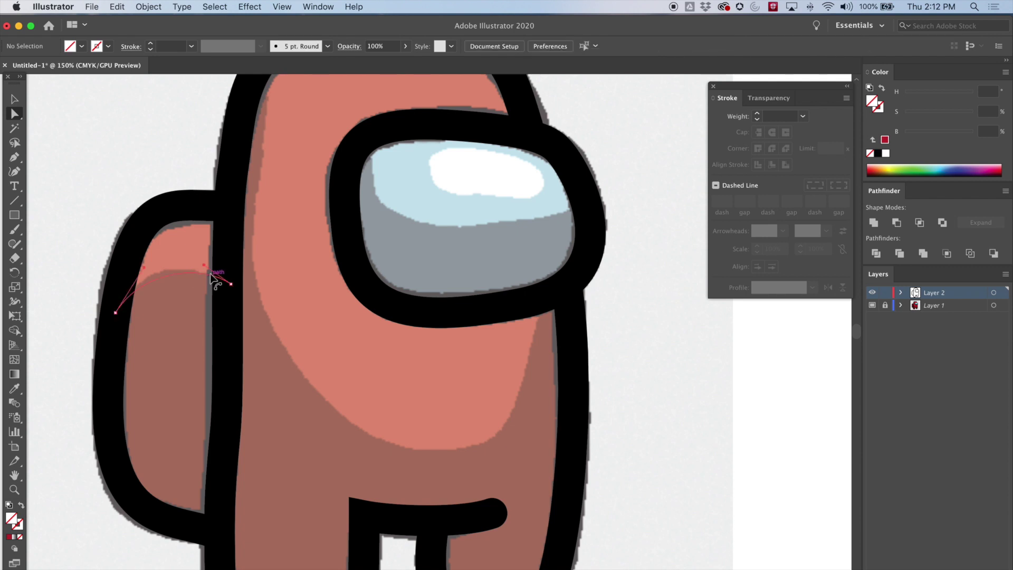
left_click_drag(194, 259, 146, 261)
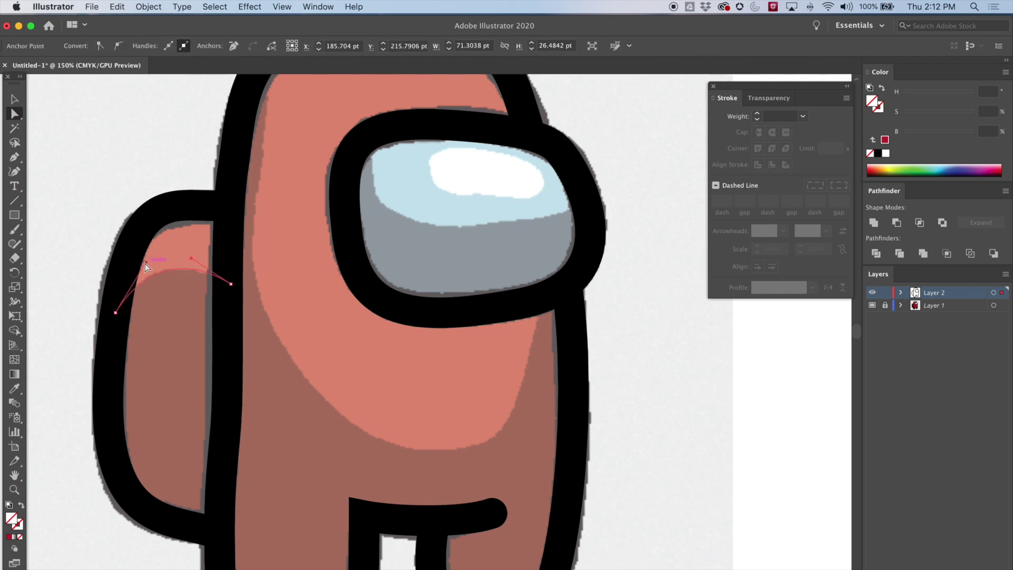
- Draw the body's shading edge with the Pen tool, from the upper left outline down around the light area to the visor's lower right outline
left_click(22, 156)
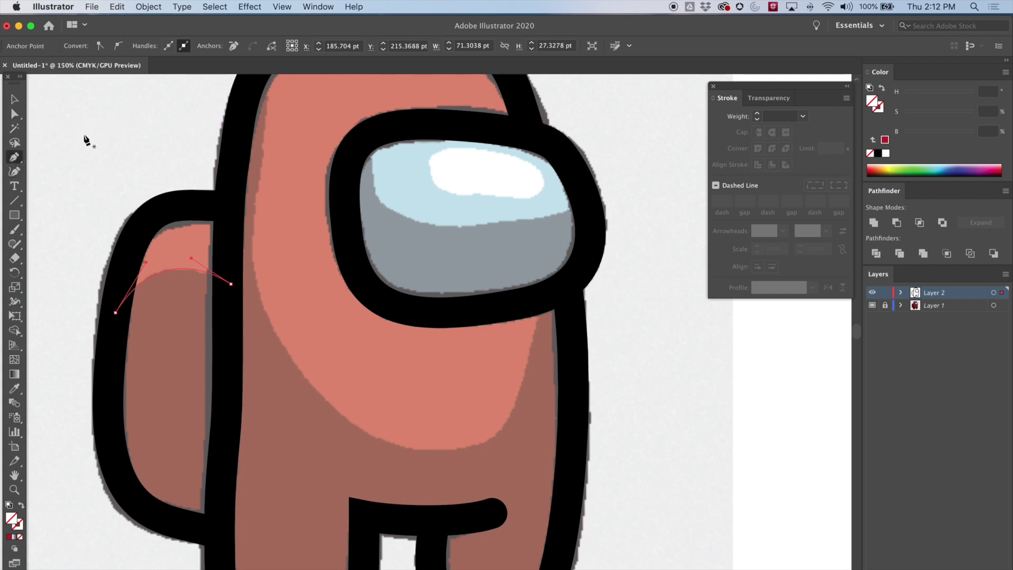
left_click_drag(286, 189, 245, 288)
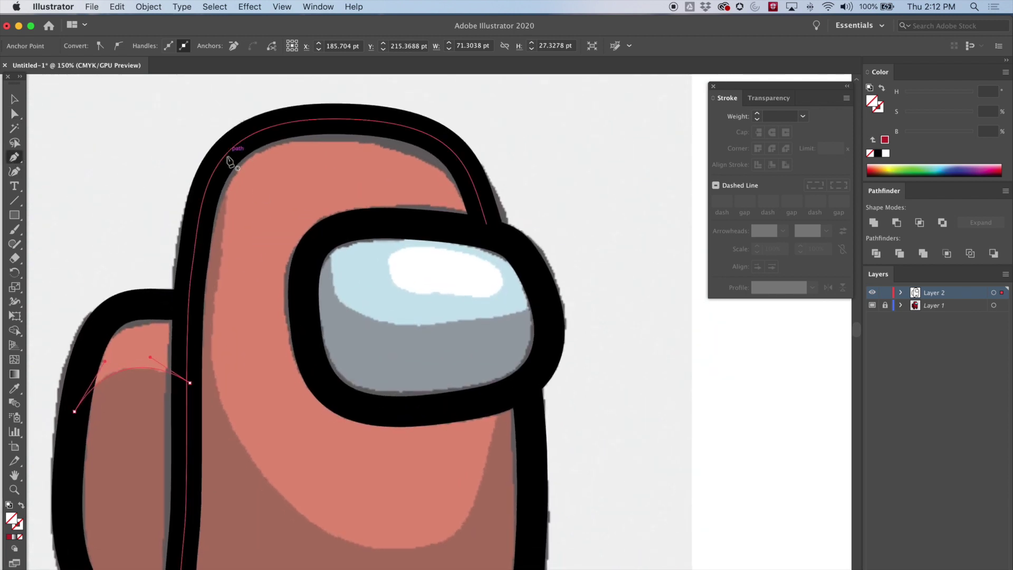
left_click_drag(230, 149, 229, 182)
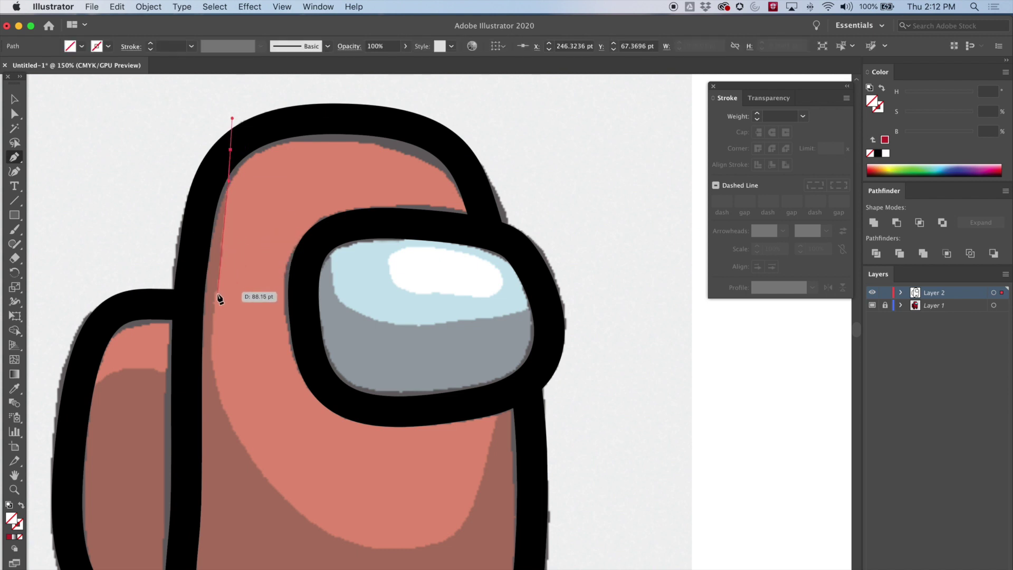
left_click_drag(216, 312, 209, 353)
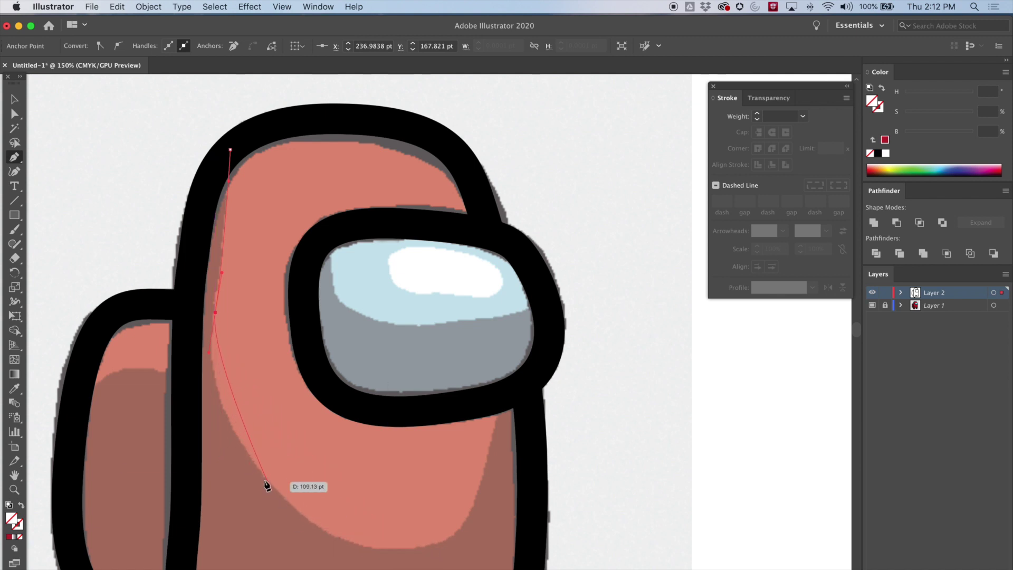
left_click_drag(272, 484, 326, 541)
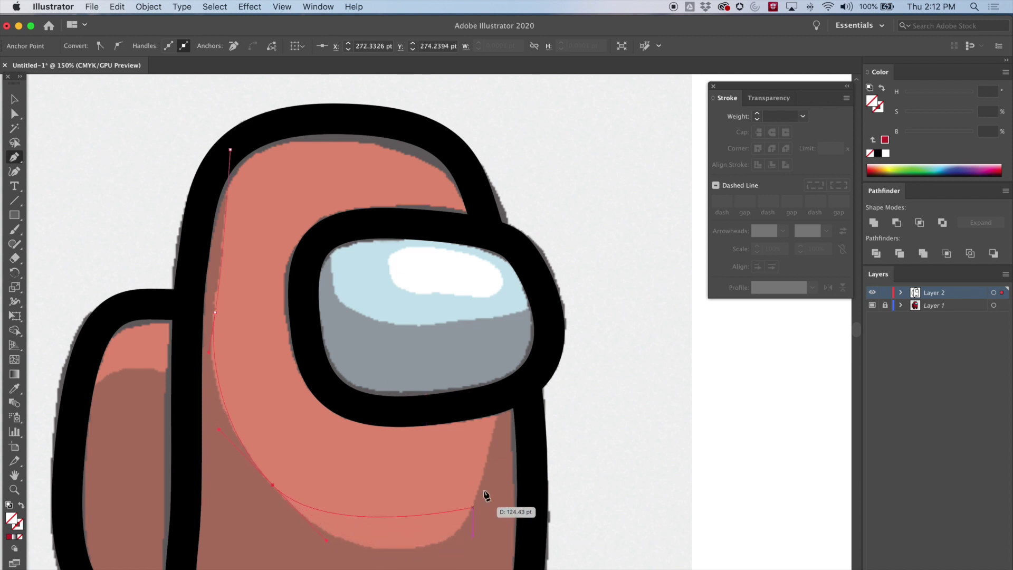
left_click_drag(479, 484, 501, 386)
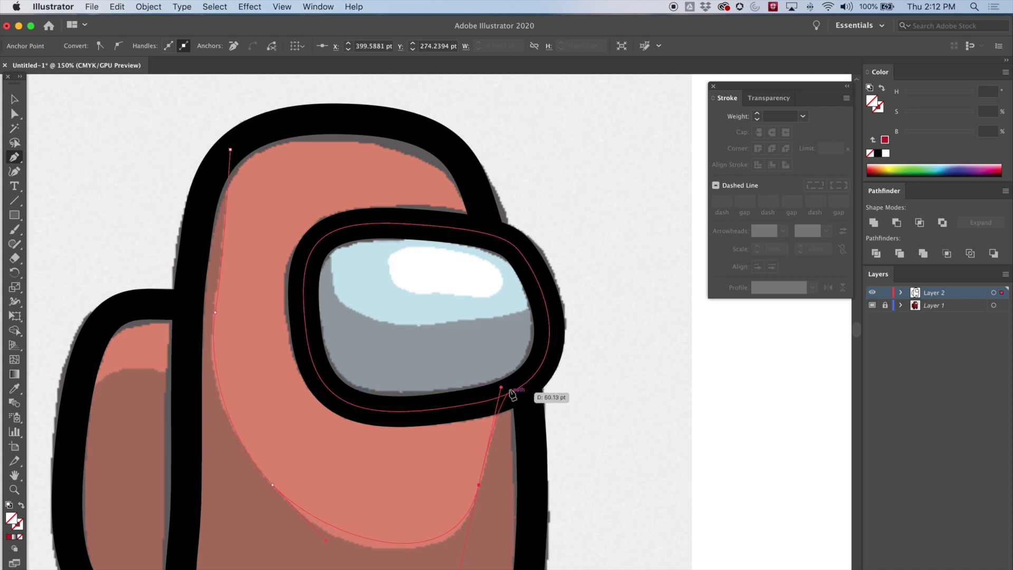
left_click(512, 383)
- Adjust the lower left handle and right anchor of the body shading path with the Direct Selection tool to match the template's light area
left_click(17, 116)
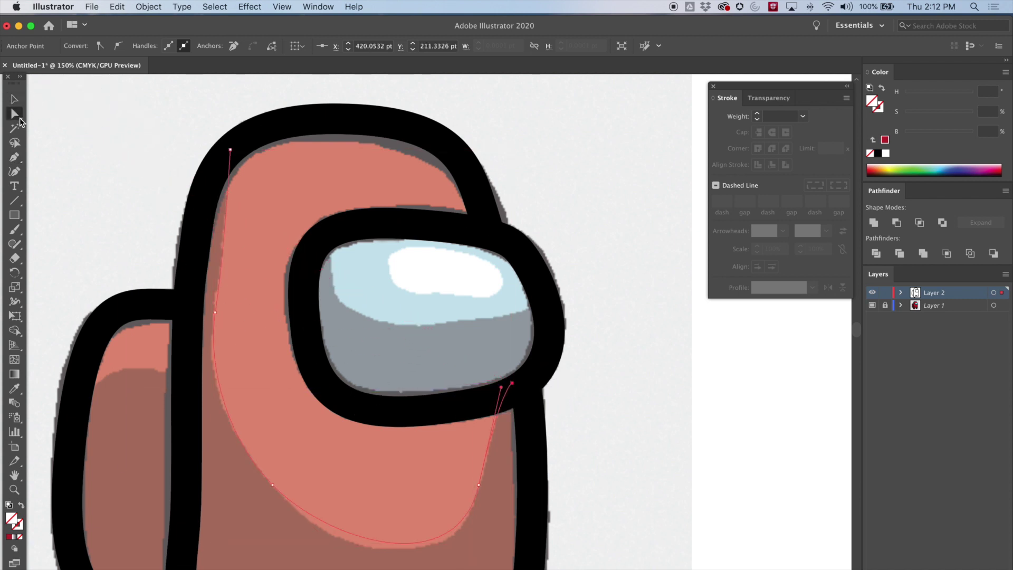
left_click(353, 517)
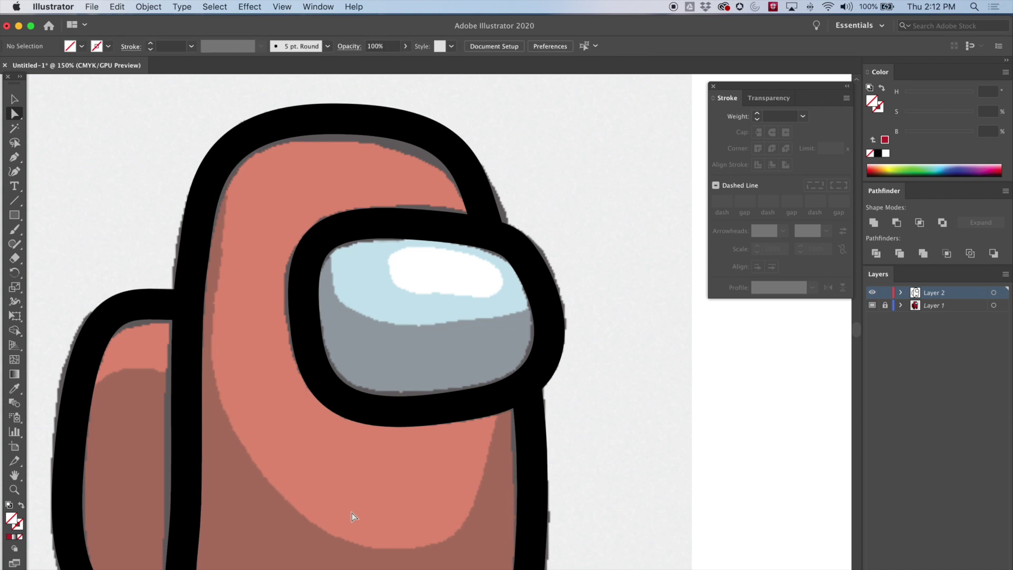
left_click(267, 476)
left_click(273, 486)
left_click(288, 501)
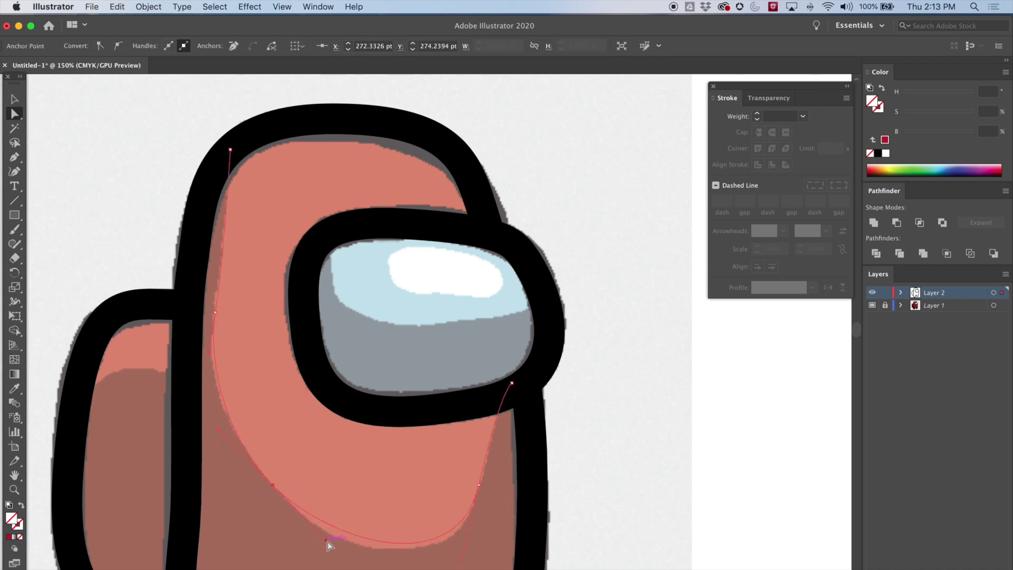
left_click_drag(326, 540, 325, 555)
left_click_drag(479, 484, 484, 486)
left_click(230, 150)
- Draw the visor's shading edge with the Pen tool, curving from its upper left under the light blue area to the right outline, then deselect it
left_click_drag(601, 376, 600, 396)
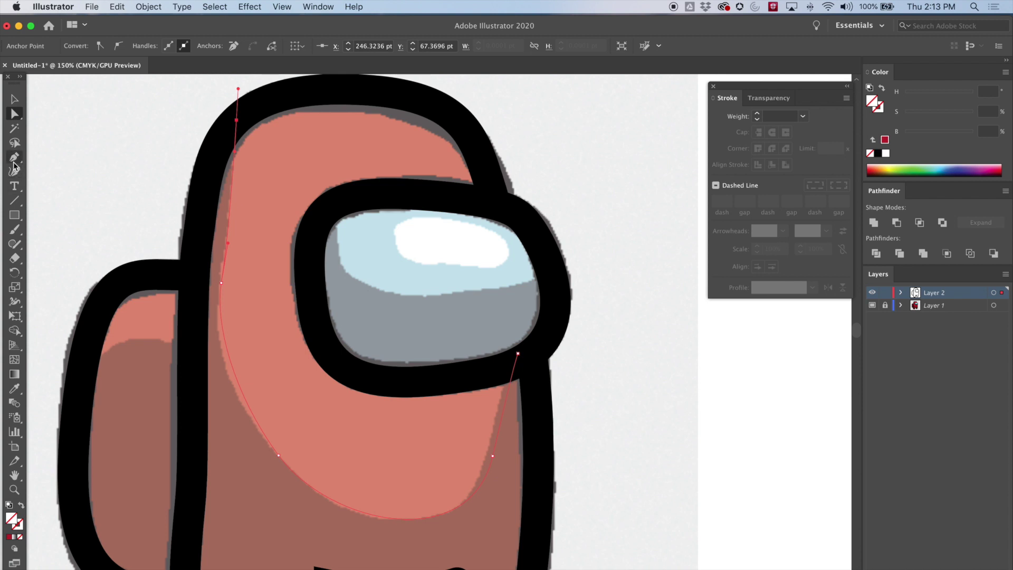
left_click(15, 158)
left_click_drag(338, 207, 333, 224)
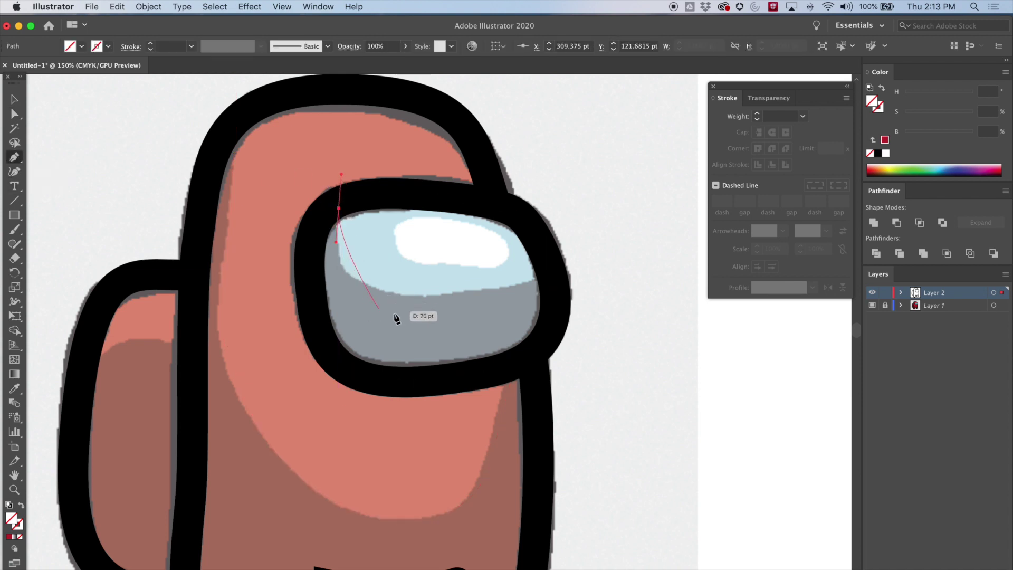
left_click_drag(428, 298, 512, 292)
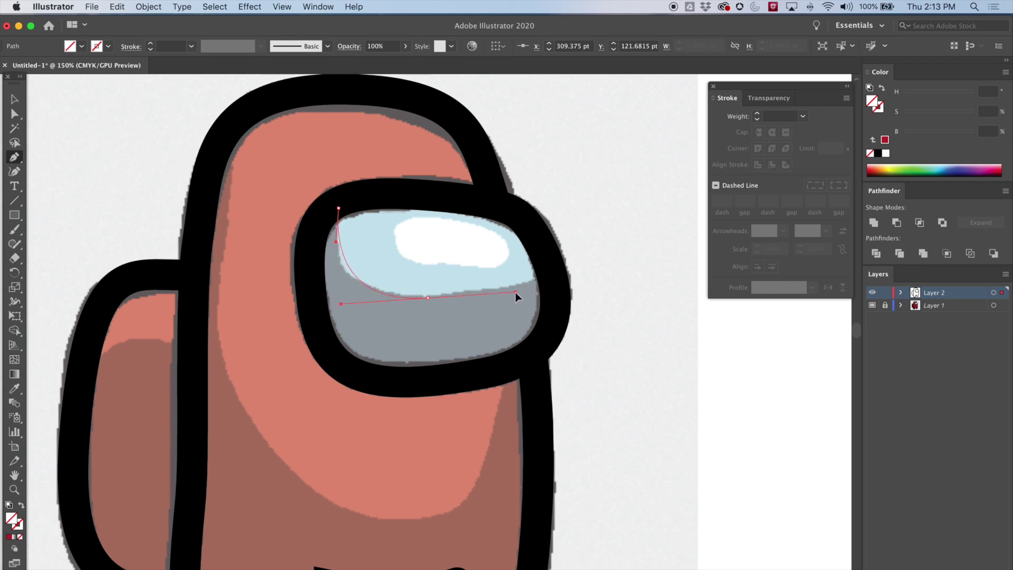
left_click_drag(551, 270, 557, 261)
left_click(14, 99)
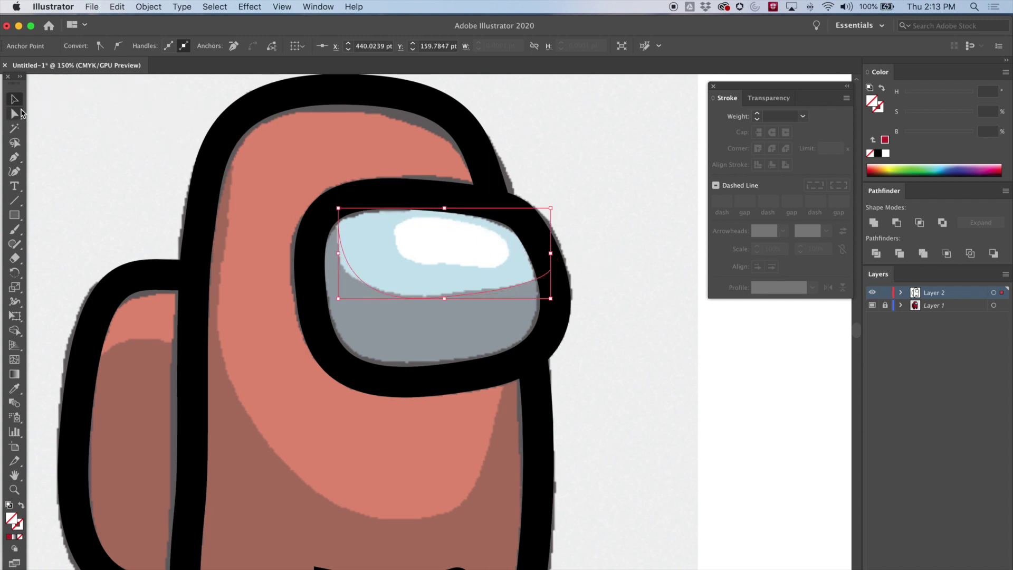
left_click(79, 158)
- Trace the white visor highlight as a closed curved path with the Pen tool
left_click(16, 159)
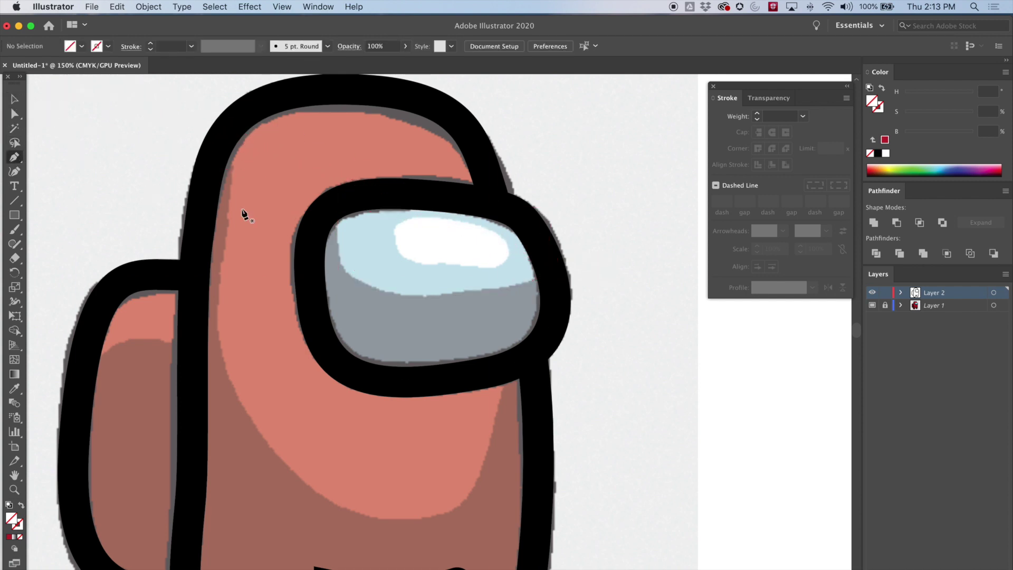
left_click_drag(436, 217, 402, 262)
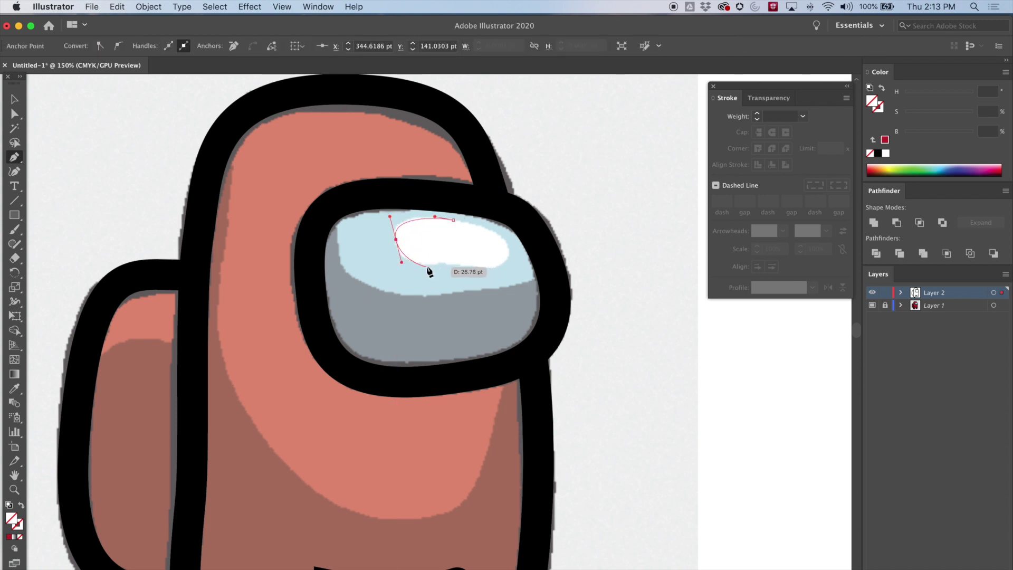
mouse_move(445, 262)
left_mouse_down()
mouse_move(465, 256)
mouse_move(442, 268)
left_mouse_up()
key("super+z")
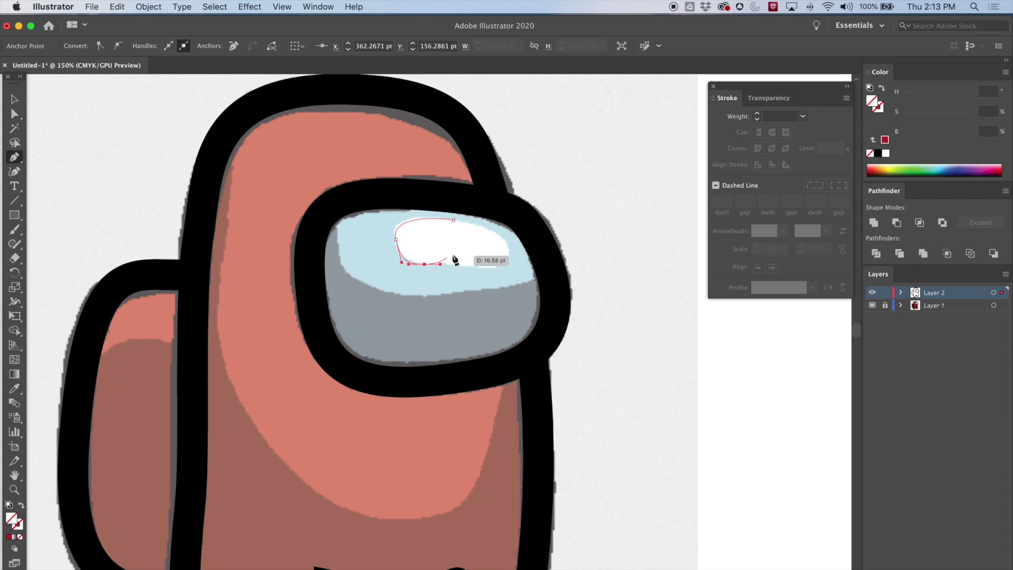
left_click_drag(444, 260, 506, 262)
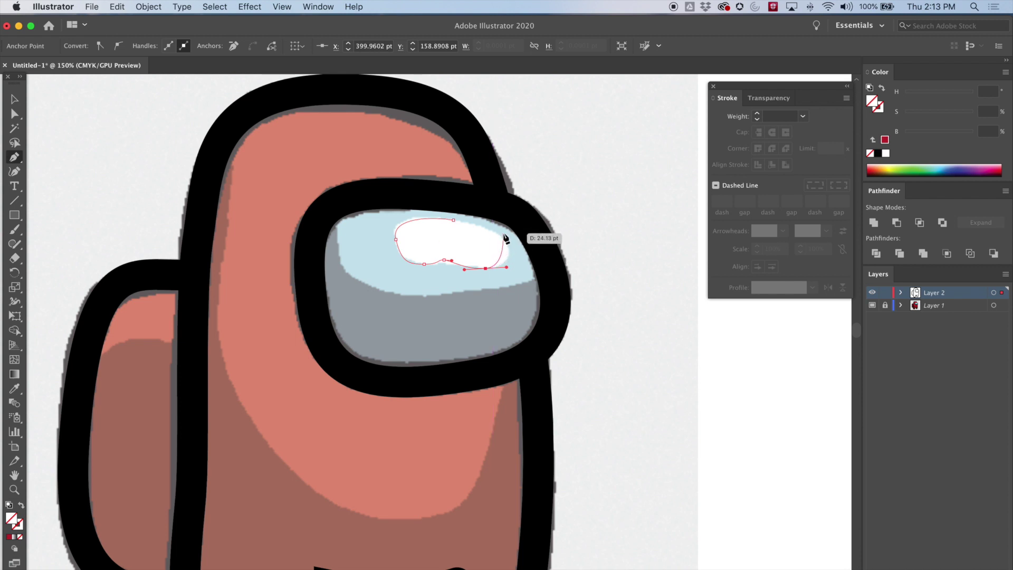
left_click_drag(498, 234, 477, 223)
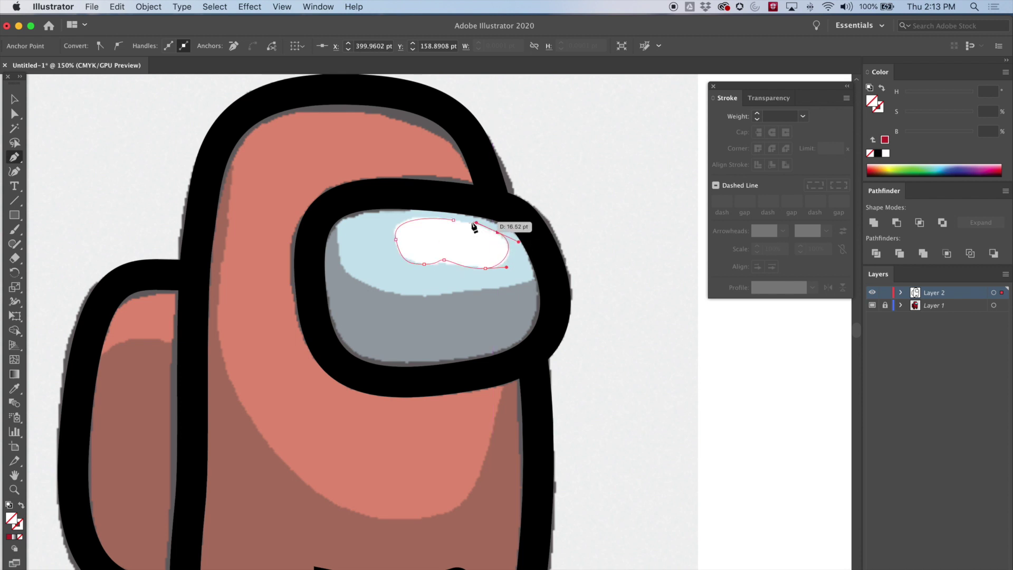
left_click(453, 220)
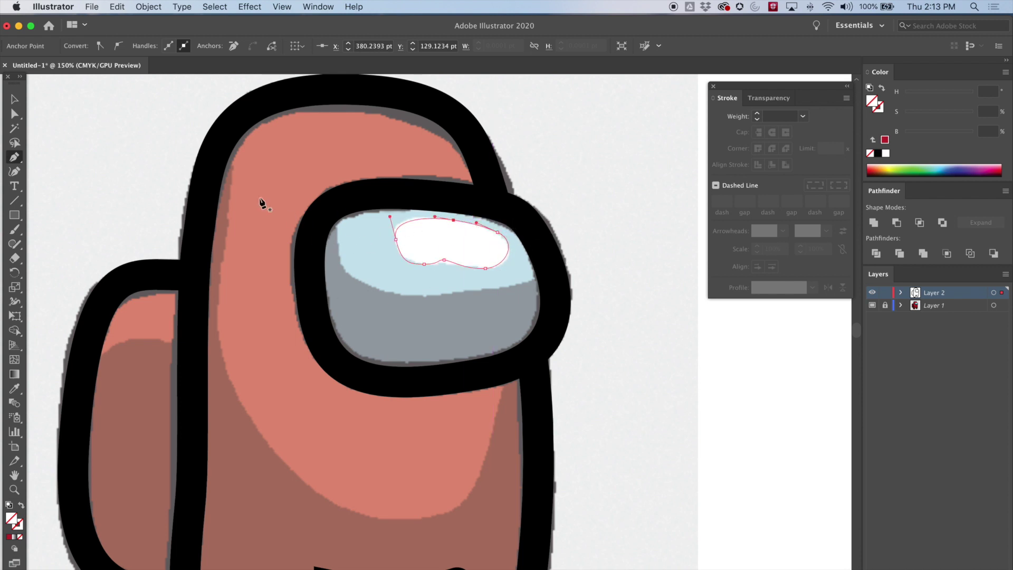
- Refine the highlight path's lower middle and upper right anchors and handles with the Direct Selection tool to match the template's white shape
left_click(14, 114)
key("super+equal")
key("super+equal")
key("super+equal")
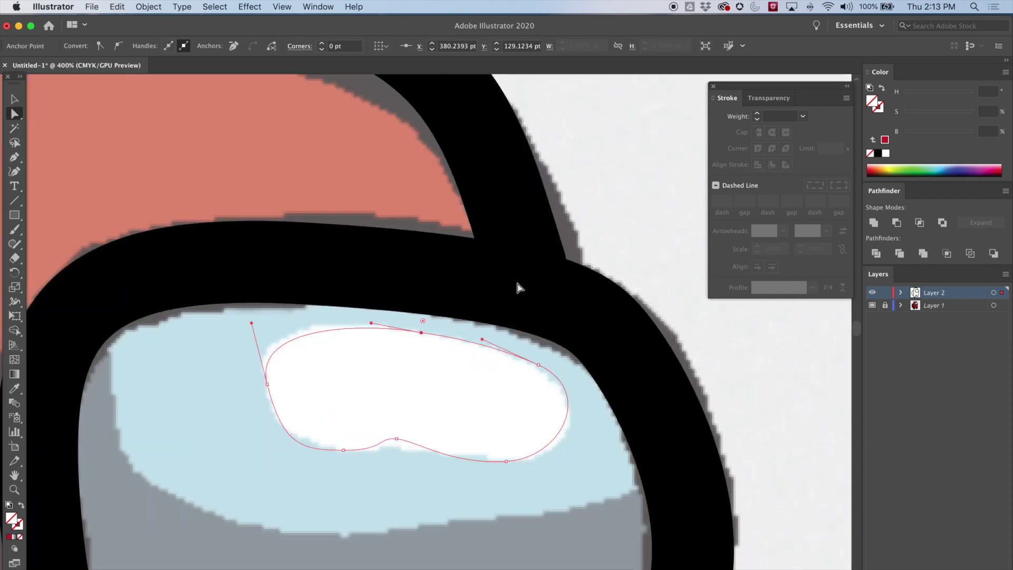
left_click_drag(397, 439, 376, 452)
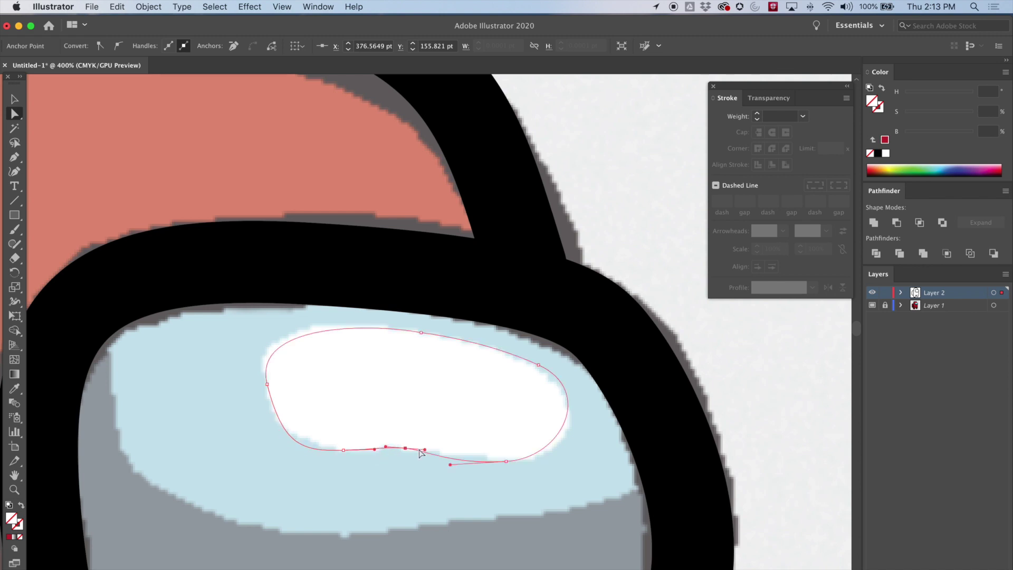
left_click_drag(450, 465, 451, 458)
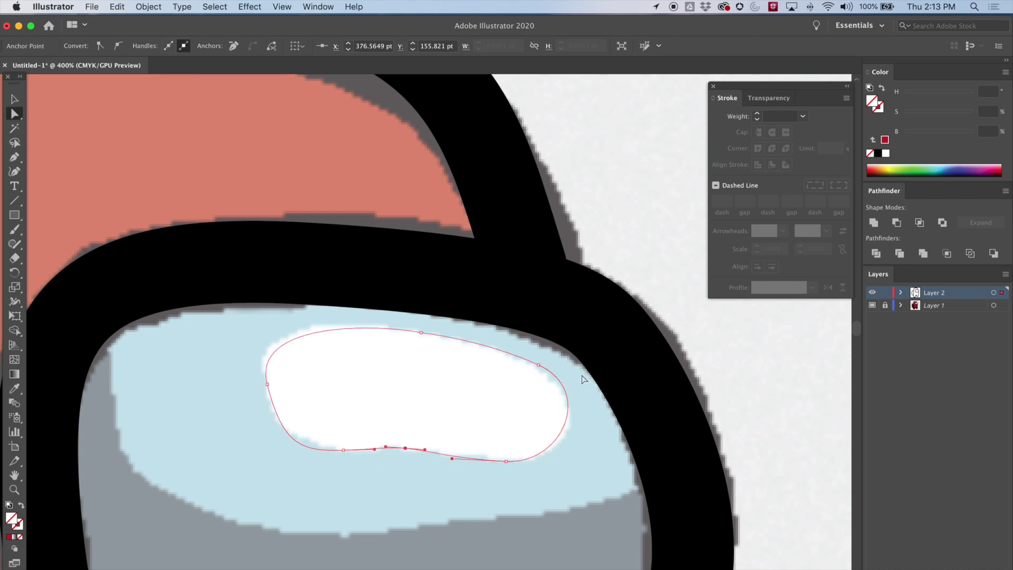
left_click(537, 365)
left_click_drag(591, 393, 593, 396)
left_click_drag(538, 364, 538, 371)
left_click(267, 384)
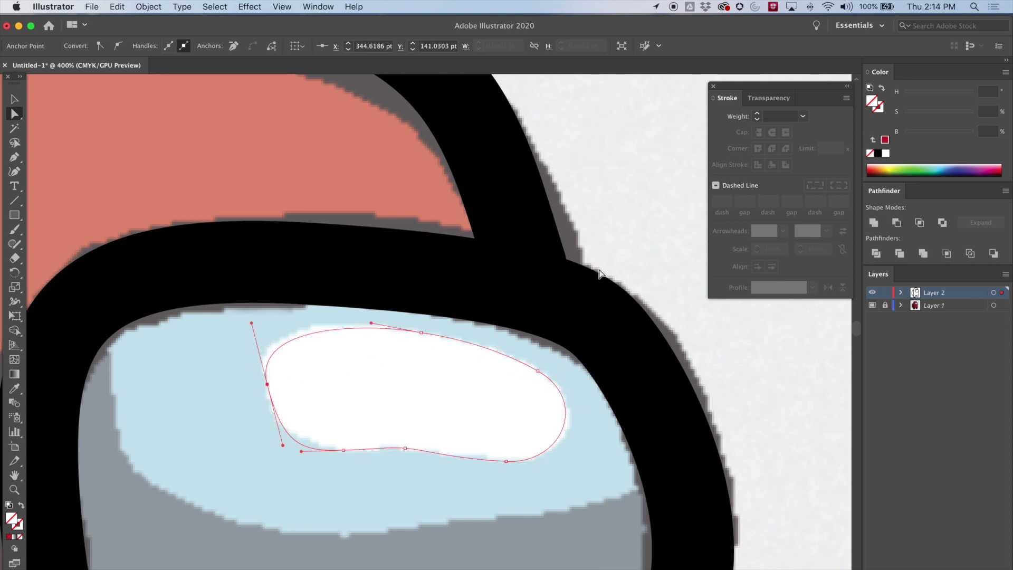
left_click(595, 233)
key("super+1")
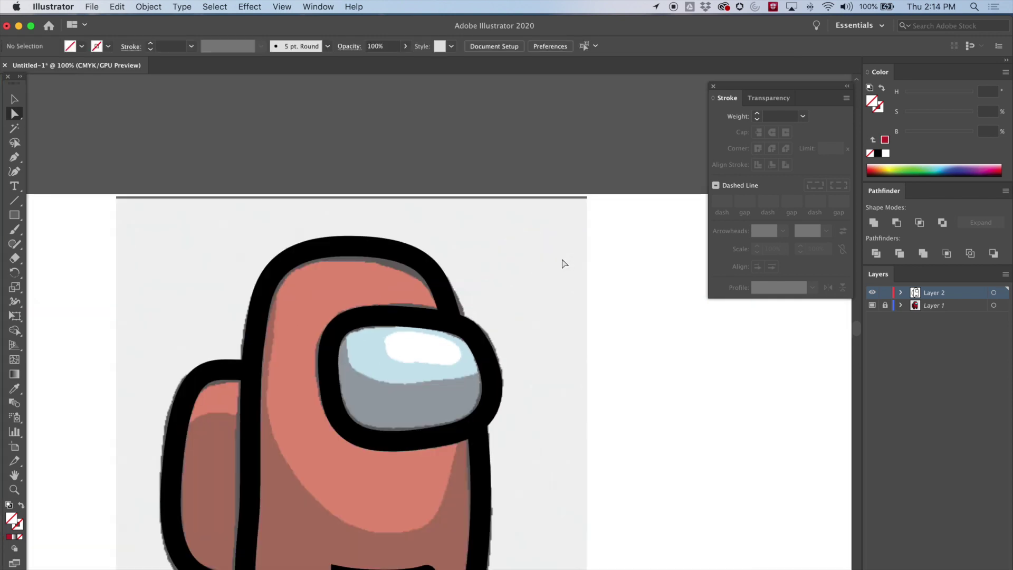
- Move the visor shading path's upper left anchor up into the visor outline and adjust its handles to follow the light blue area's edge
left_click_drag(562, 388, 603, 279)
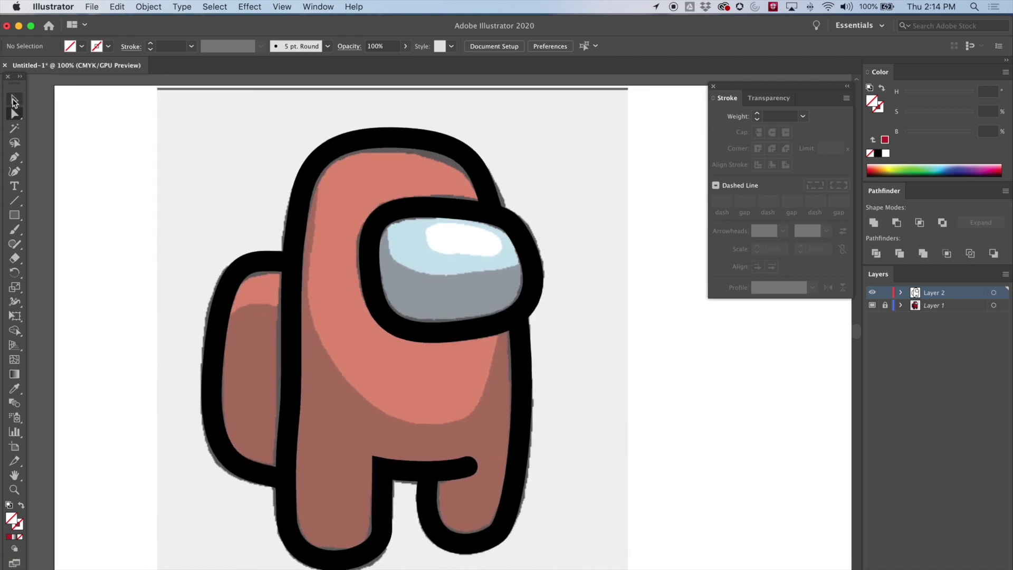
left_click_drag(148, 115, 600, 556)
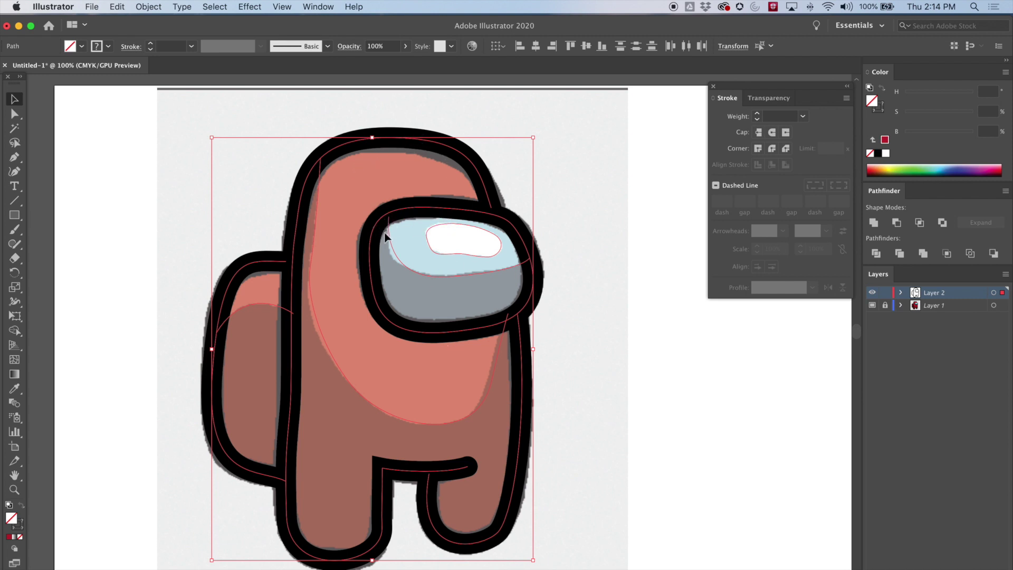
key("super+equal")
key("super+equal")
key("super+equal")
left_click_drag(364, 237, 347, 443)
left_click_drag(439, 148, 398, 243)
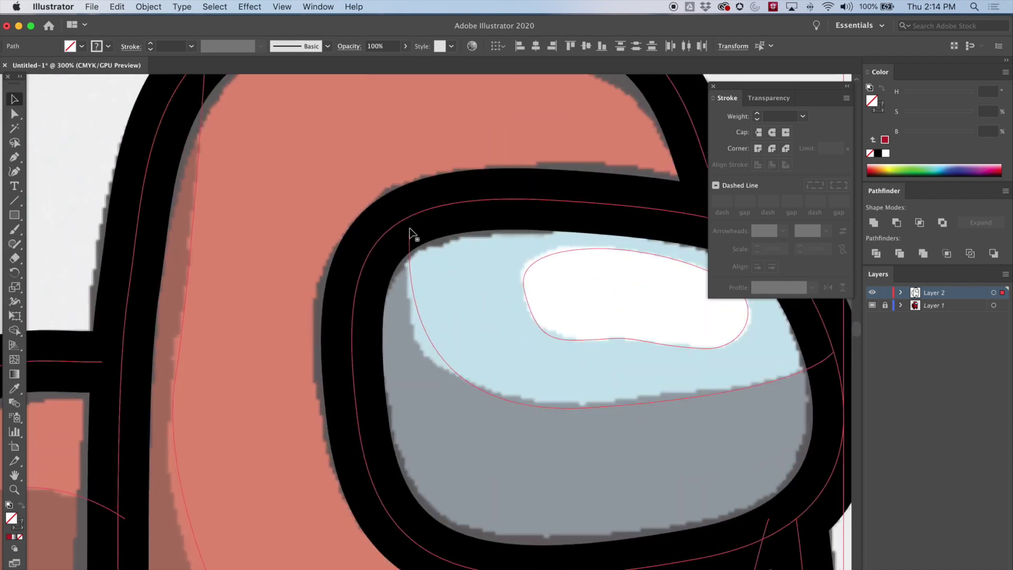
left_click(22, 114)
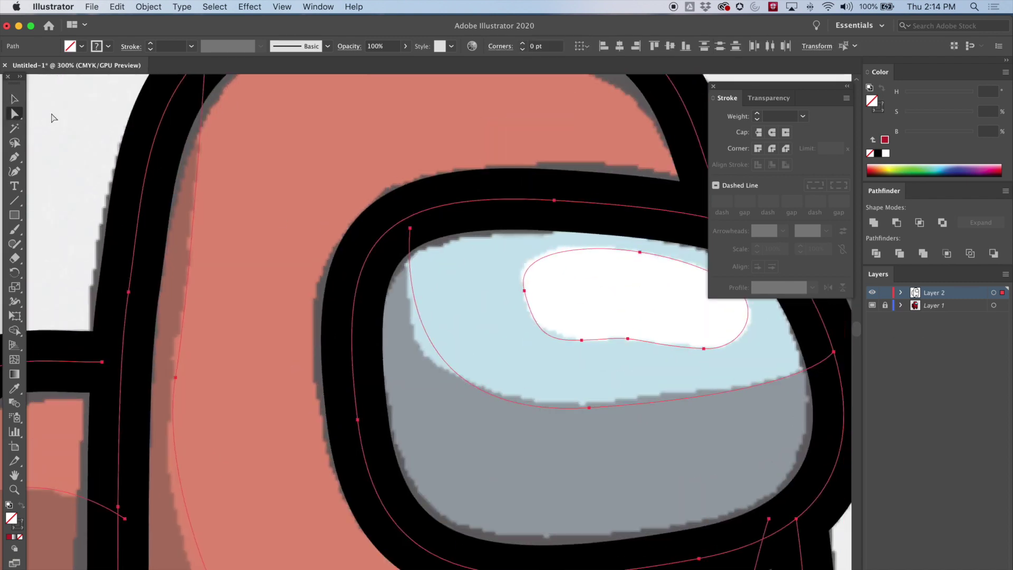
left_click_drag(411, 228, 410, 216)
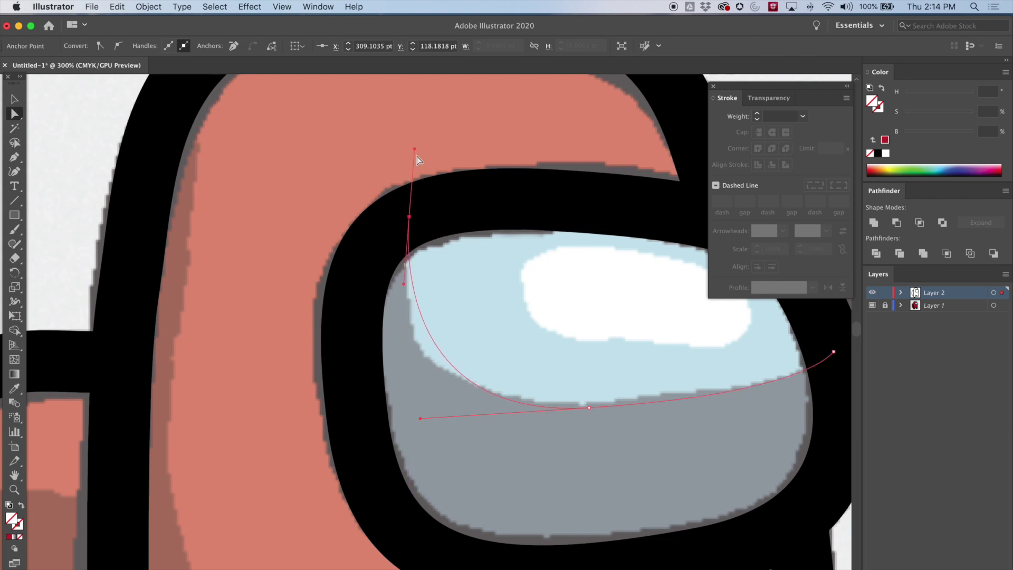
left_click_drag(415, 150, 435, 99)
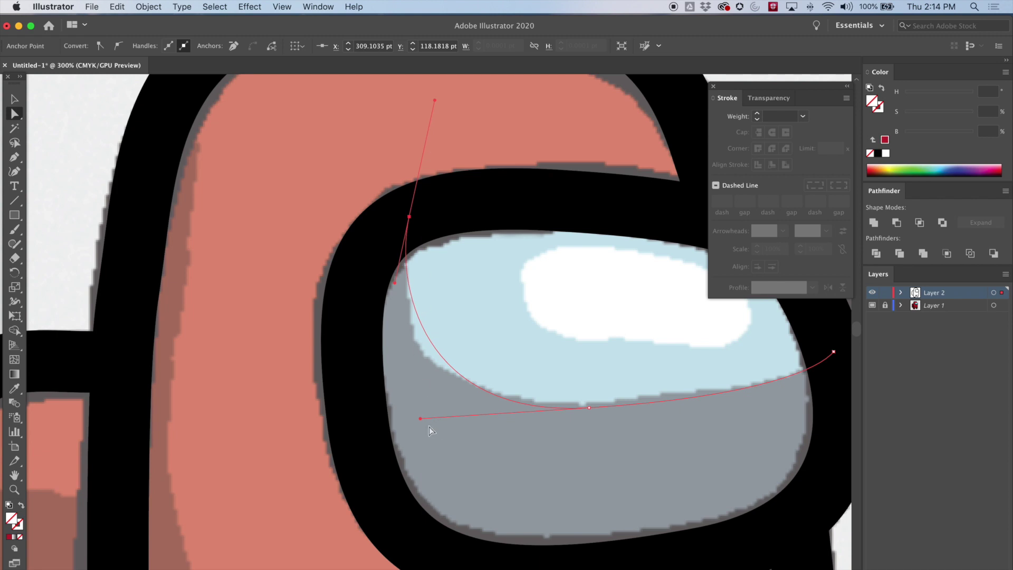
mouse_move(418, 419)
left_mouse_down()
mouse_move(393, 429)
mouse_move(404, 417)
left_mouse_up()
key("super+minus")
key("super+minus")
key("super+minus")
key("super+minus")
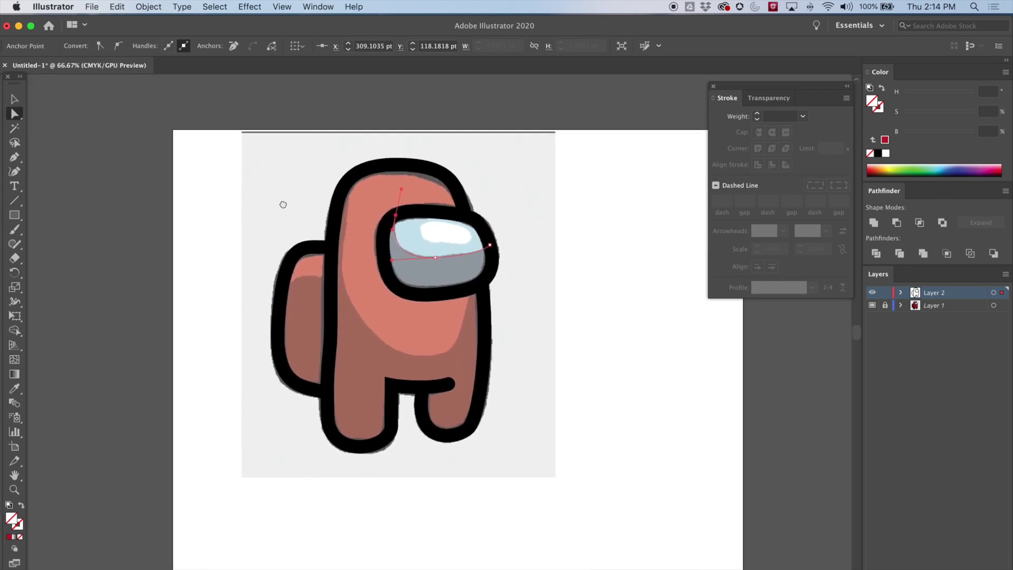
left_click_drag(283, 204, 283, 217)
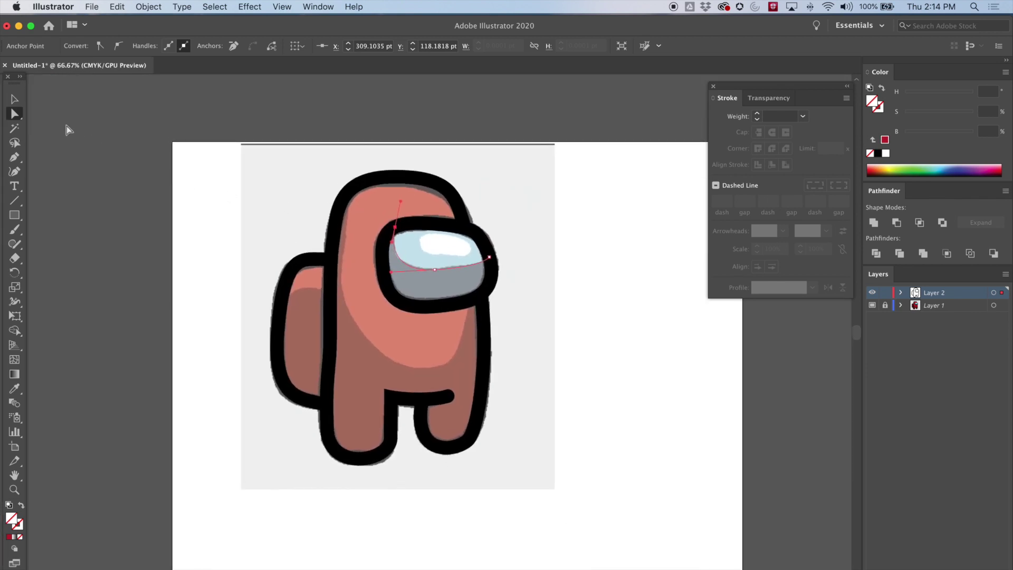
- Extend the backpack outline's upper end anchor into the body outline and adjust its curve with the Direct Selection tool
left_click(15, 99)
left_click_drag(182, 151, 479, 259)
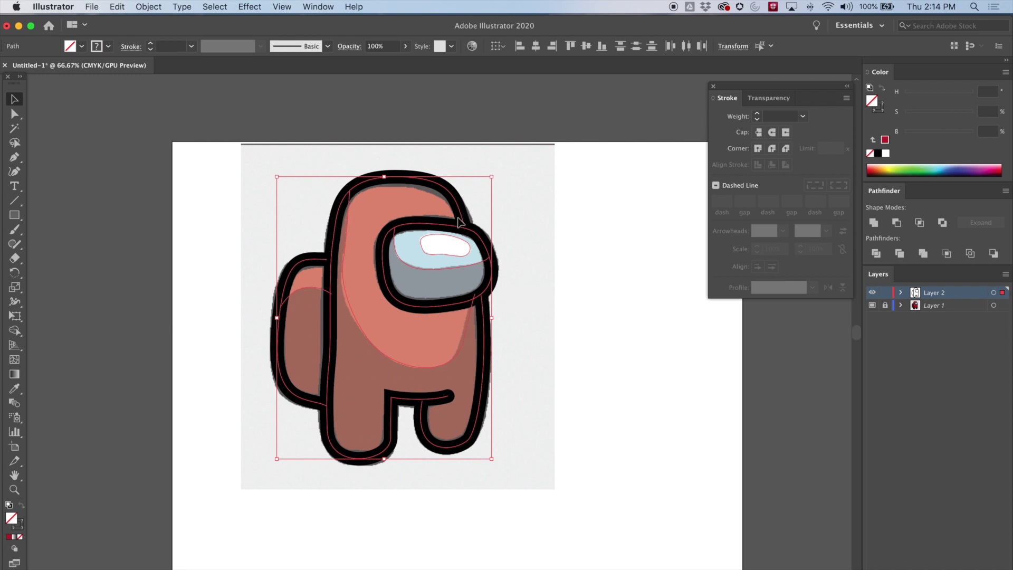
scroll(309, 278, "up", 5)
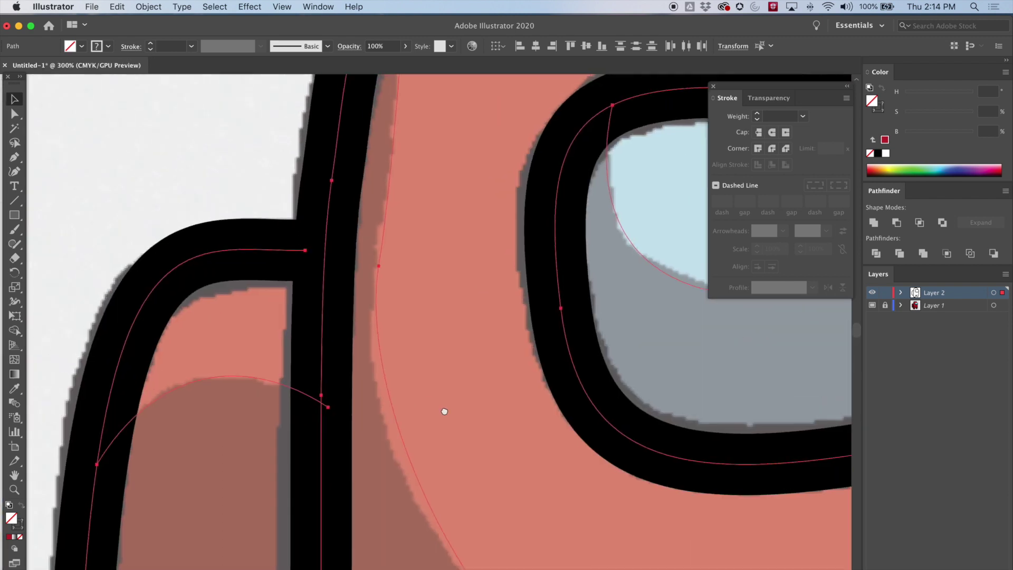
left_click_drag(445, 412, 470, 429)
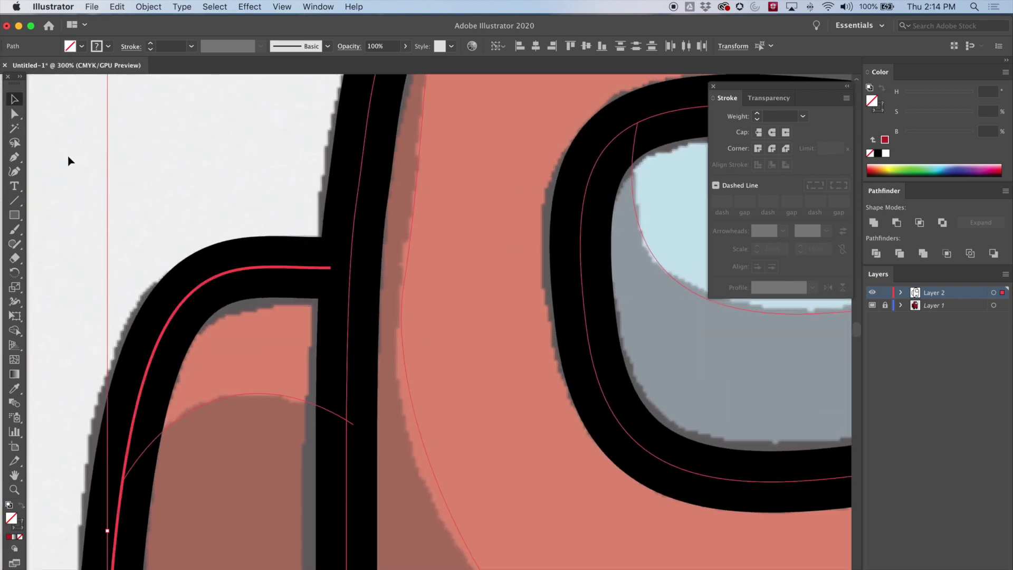
left_click(15, 114)
left_click(269, 193)
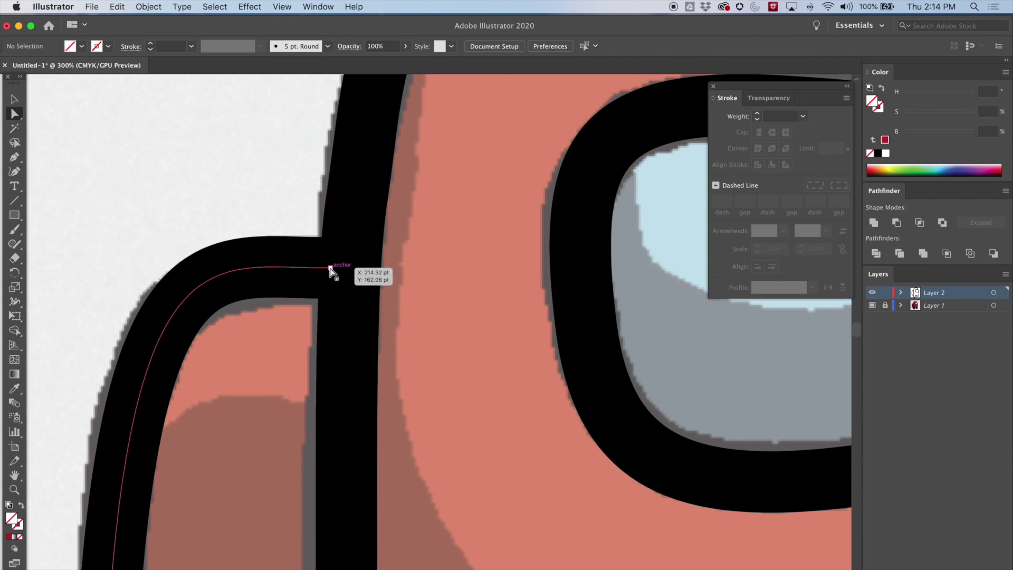
left_click(331, 268)
left_click(301, 203)
left_click(356, 226)
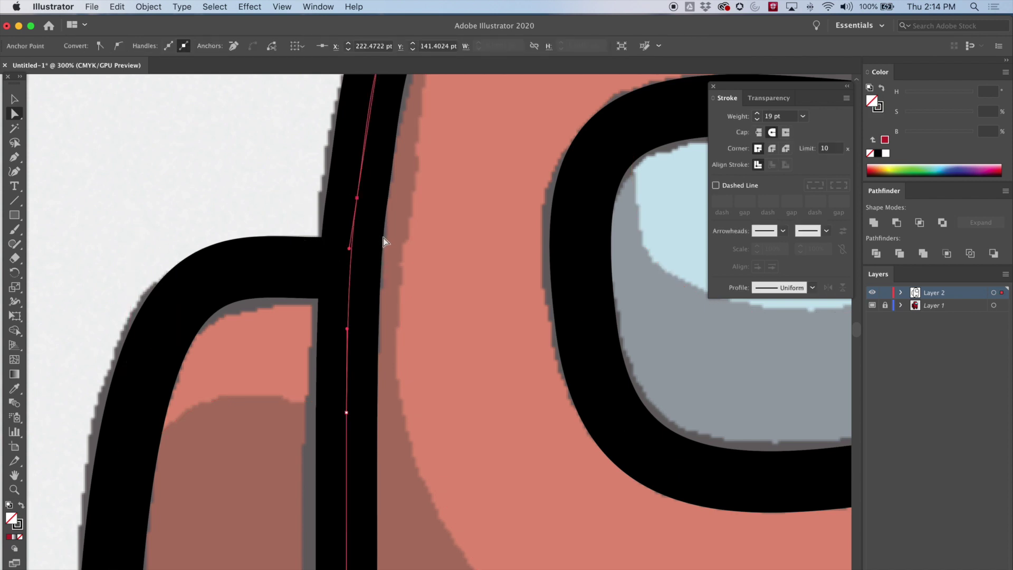
left_click(334, 242)
mouse_move(326, 270)
left_mouse_down()
mouse_move(383, 268)
mouse_move(335, 269)
mouse_move(358, 267)
left_mouse_up()
left_click_drag(252, 270, 198, 278)
- Extend the body outline's end anchor deeper into the visor outline, adjust its handle, and move the head's top anchor slightly down
left_click_drag(361, 271, 341, 306)
left_click_drag(496, 188, 217, 391)
left_click_drag(478, 212, 230, 312)
left_click_drag(469, 315, 468, 235)
left_click_drag(546, 231, 451, 368)
left_click(520, 263)
left_click(455, 266)
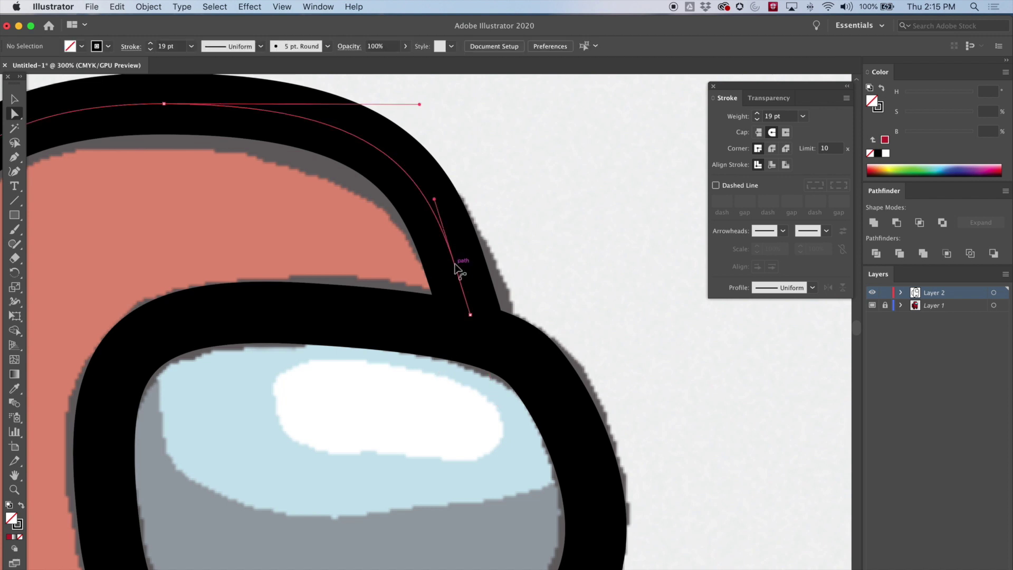
left_click_drag(471, 315, 476, 335)
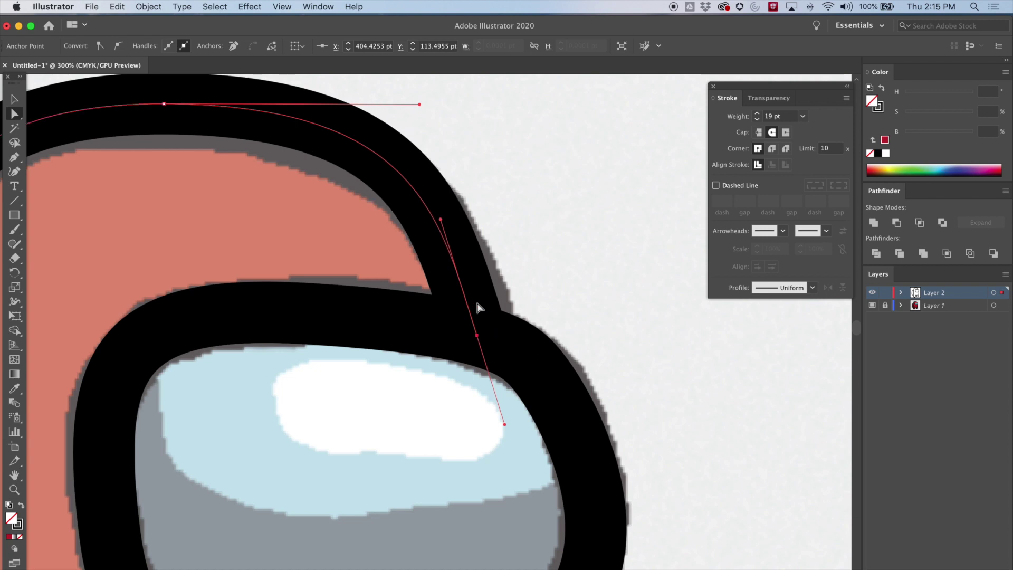
mouse_move(441, 219)
left_mouse_down()
mouse_move(438, 211)
mouse_move(443, 217)
left_mouse_up()
left_click_drag(287, 187, 440, 257)
left_click_drag(316, 174, 319, 181)
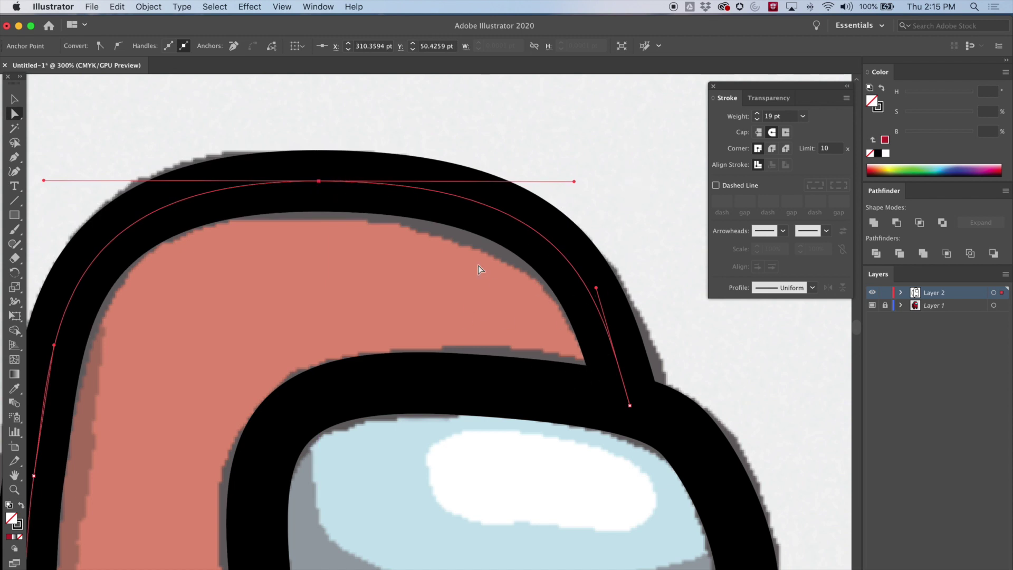
- Move the right leg outline's upper inner anchor up into the crotch line and lengthen its lower handle so the curve matches the template's foot
key("super+minus")
key("super+minus")
key("super+minus")
left_click_drag(593, 450, 604, 259)
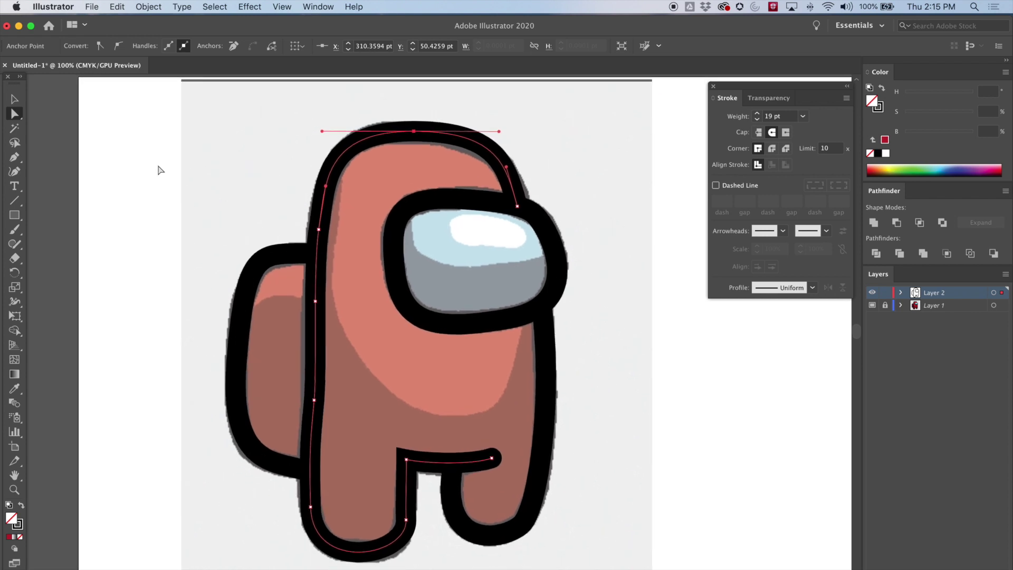
left_click(15, 100)
mouse_move(175, 104)
left_mouse_down()
mouse_move(193, 144)
mouse_move(602, 493)
left_mouse_up()
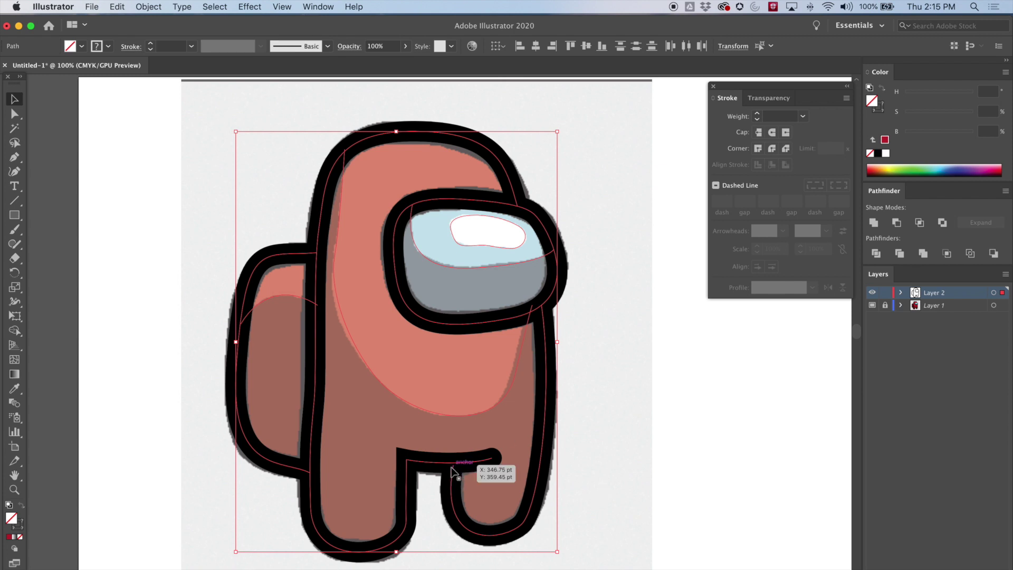
key("super+equal")
key("super+equal")
key("super+equal")
key("super+equal")
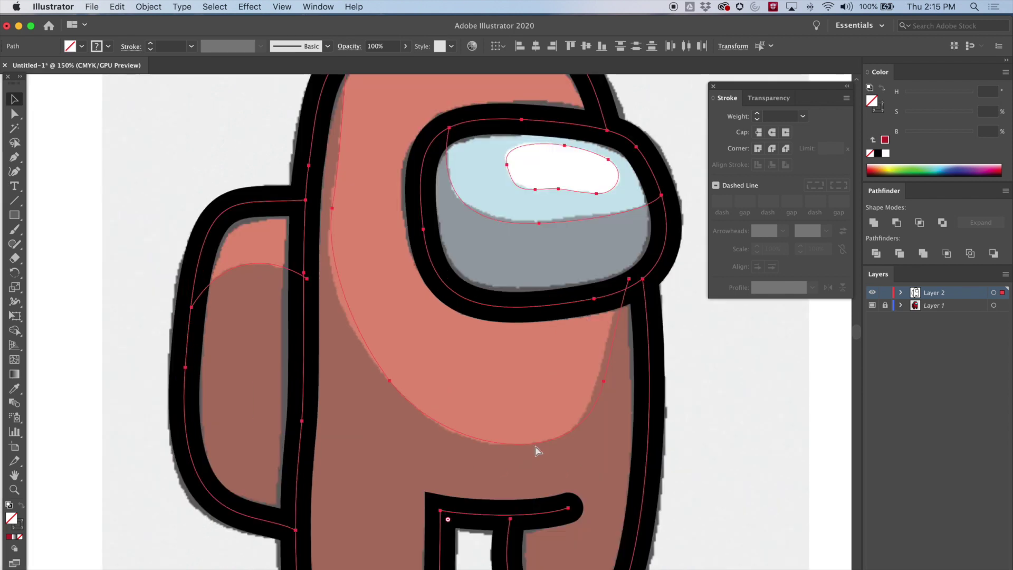
left_click_drag(488, 438, 262, 148)
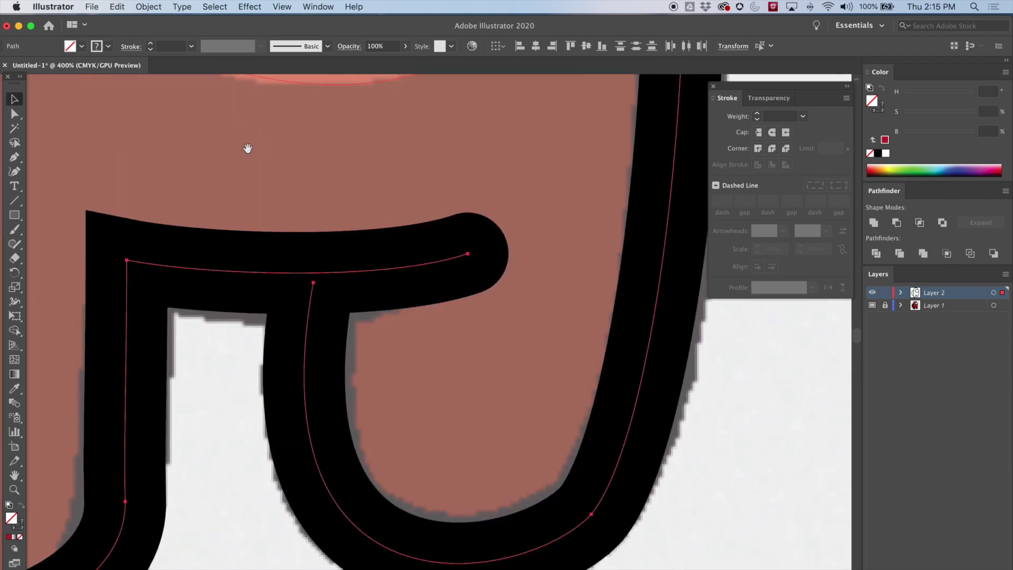
left_click(14, 114)
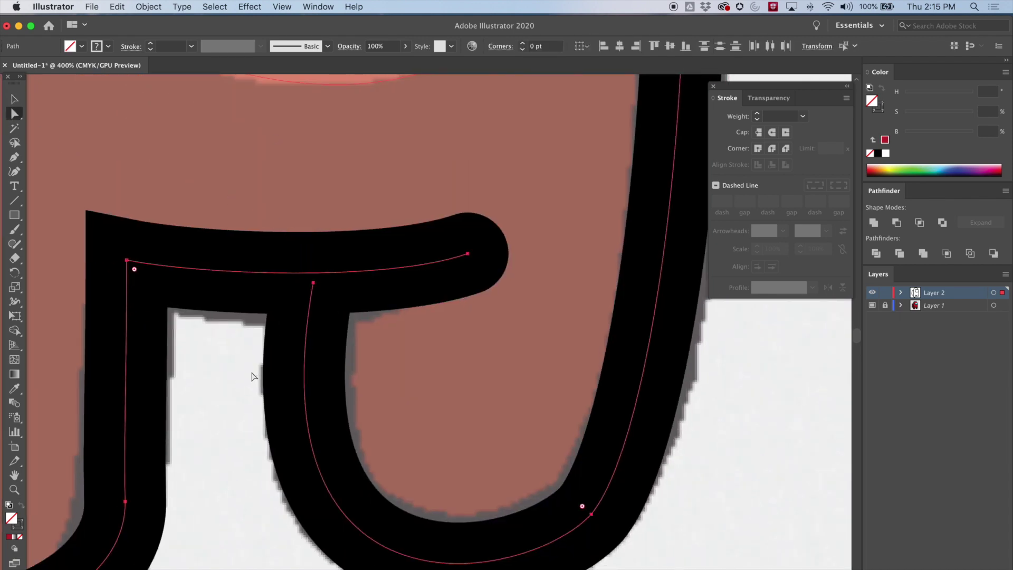
left_click(313, 283)
mouse_move(313, 283)
left_mouse_down()
mouse_move(332, 256)
mouse_move(319, 257)
left_mouse_up()
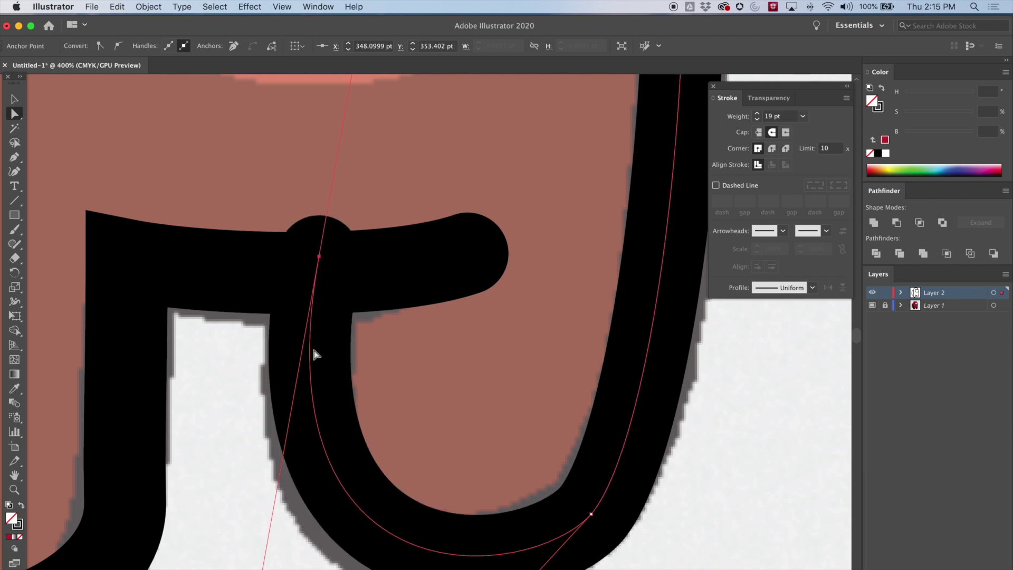
scroll(332, 445, "down", 5)
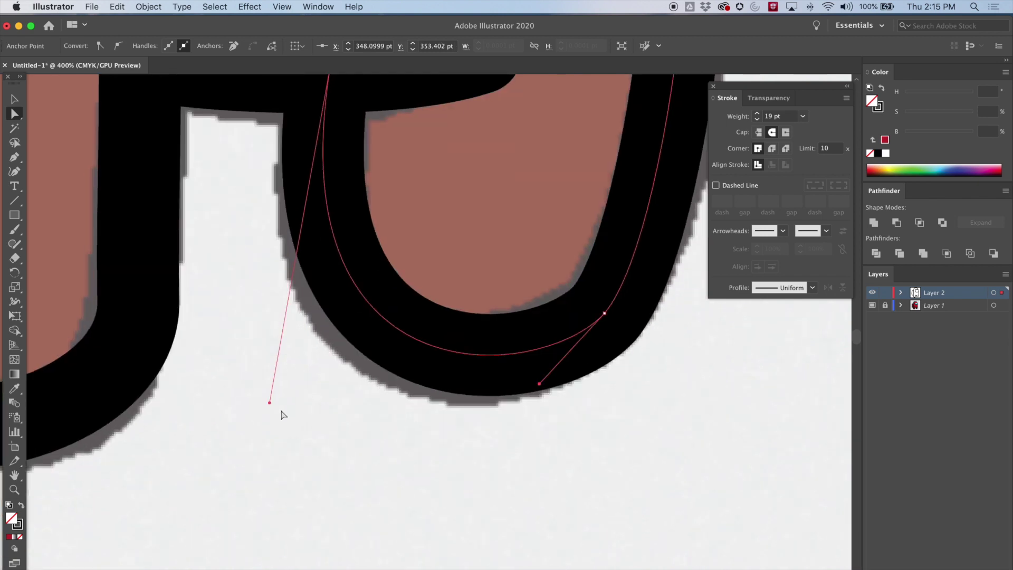
mouse_move(270, 403)
left_mouse_down()
mouse_move(253, 454)
mouse_move(258, 439)
left_mouse_up()
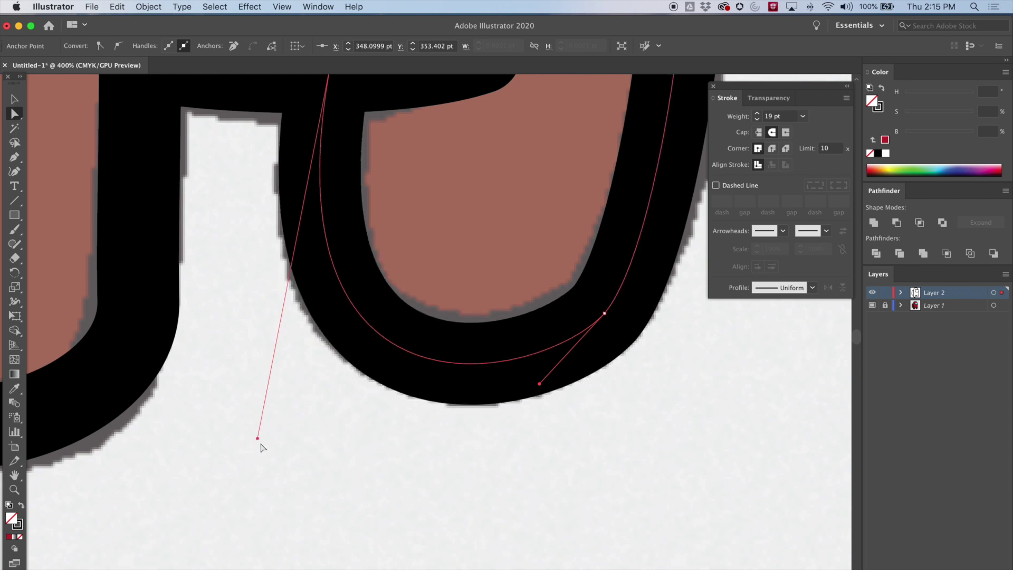
- Reposition the right leg outline's upper inner anchor inside the crotch line so the inner leg stroke matches the template
key("super+minus")
key("super+minus")
key("super+minus")
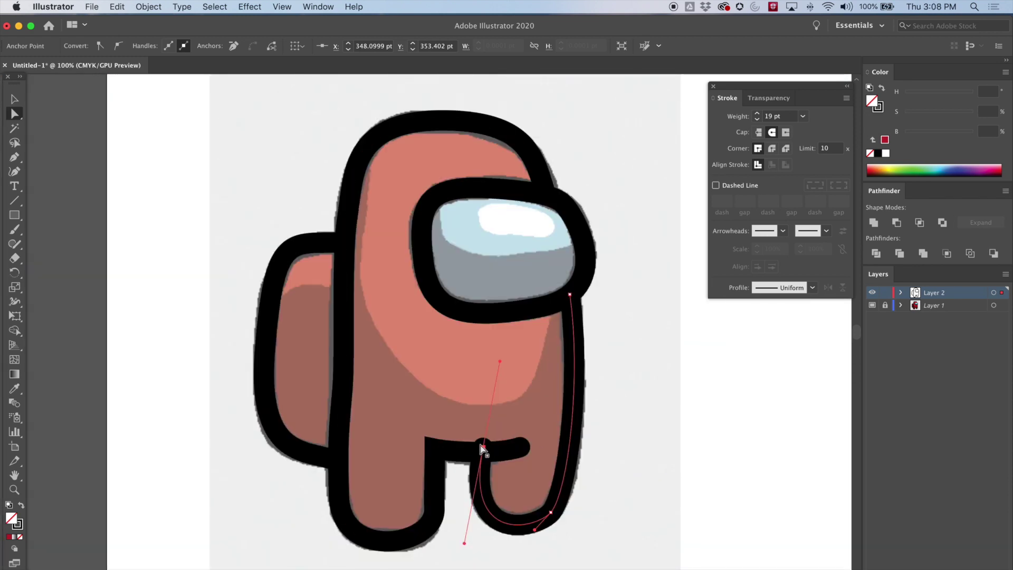
mouse_move(483, 448)
left_mouse_down()
mouse_move(482, 457)
mouse_move(492, 447)
left_mouse_up()
key("super+z")
key("super+z")
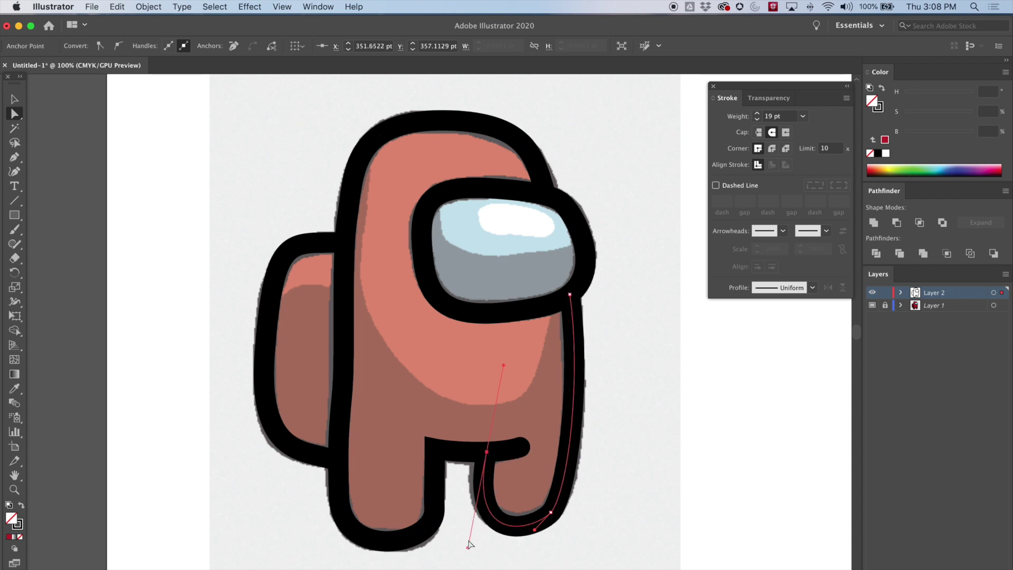
left_click_drag(484, 453, 479, 454)
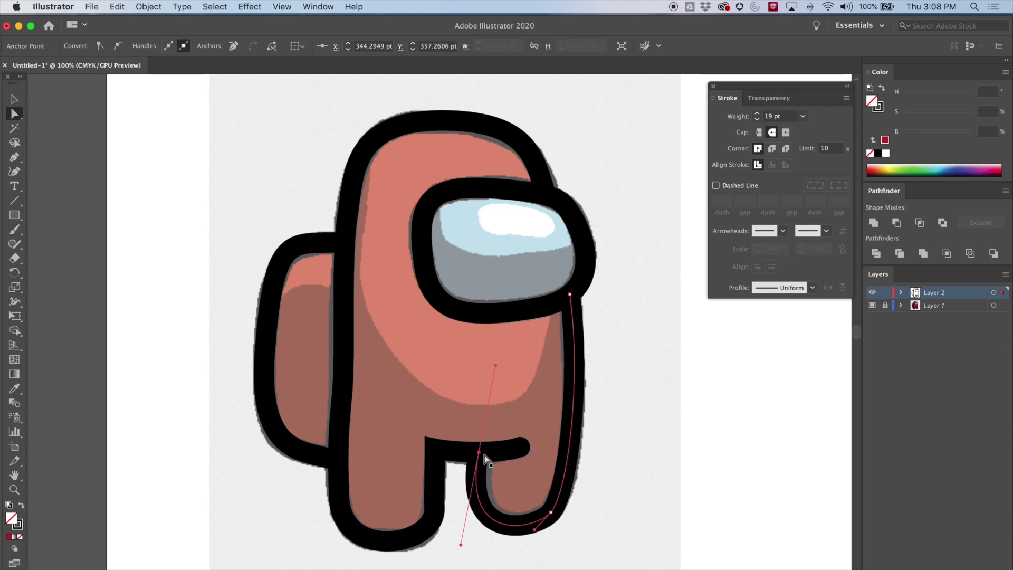
key("super+equal")
key("super+equal")
key("super+equal")
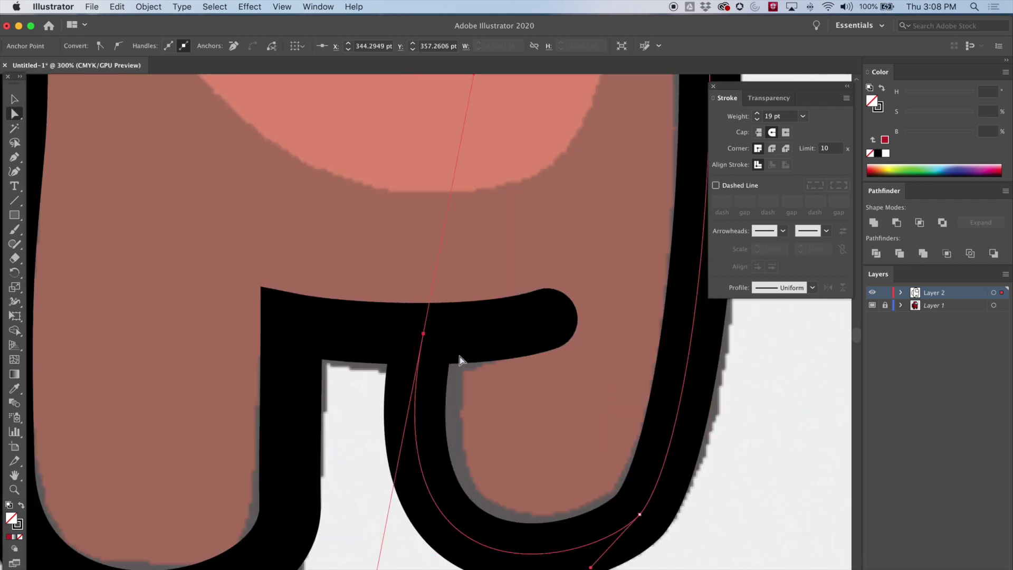
left_click_drag(425, 334, 439, 338)
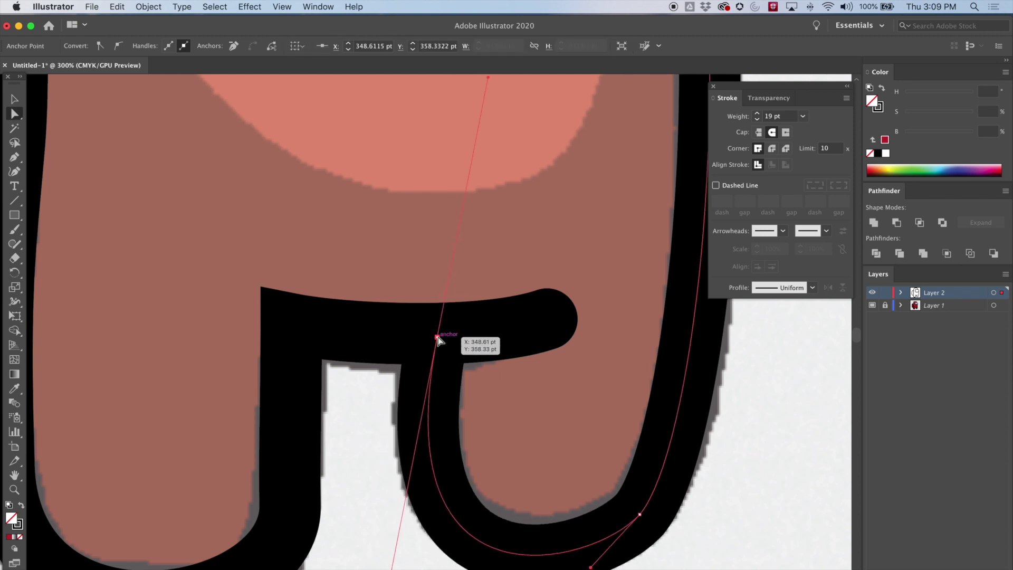
- Move the right foot outline's lower outer anchor slightly up and deselect the path
left_click(640, 515)
left_click_drag(639, 515, 641, 511)
left_click(722, 485)
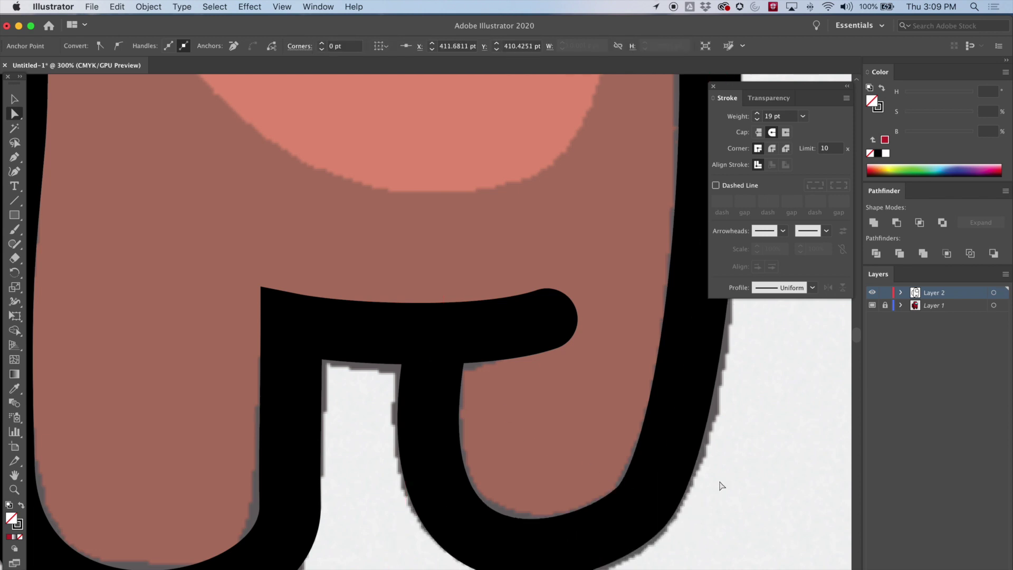
- Hide the template on Layer 1 so only the traced outlines on Layer 2 remain in view
key("super+minus")
key("super+minus")
key("super+minus")
left_click_drag(610, 222, 658, 318)
left_click(14, 100)
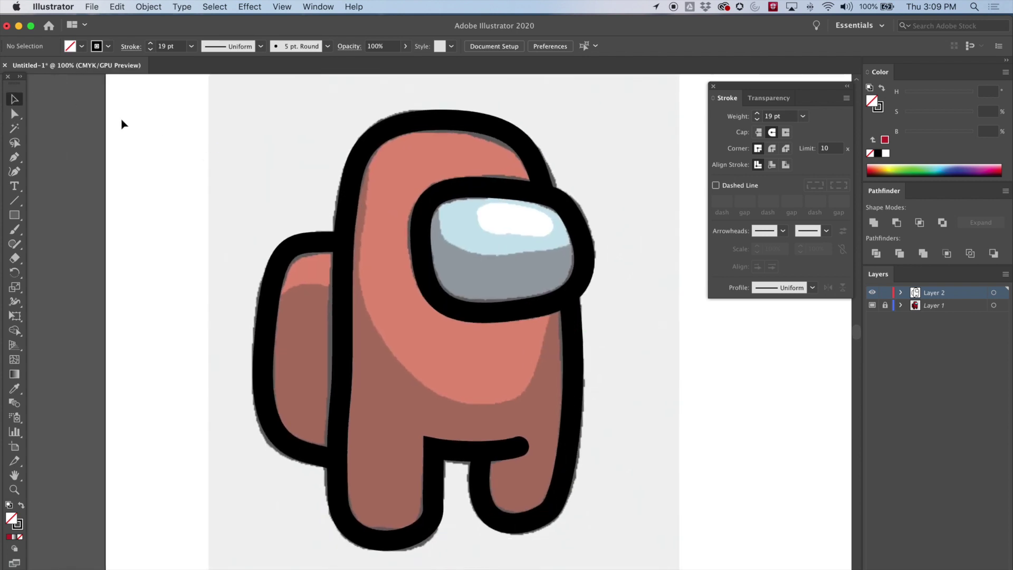
left_click_drag(229, 148, 647, 523)
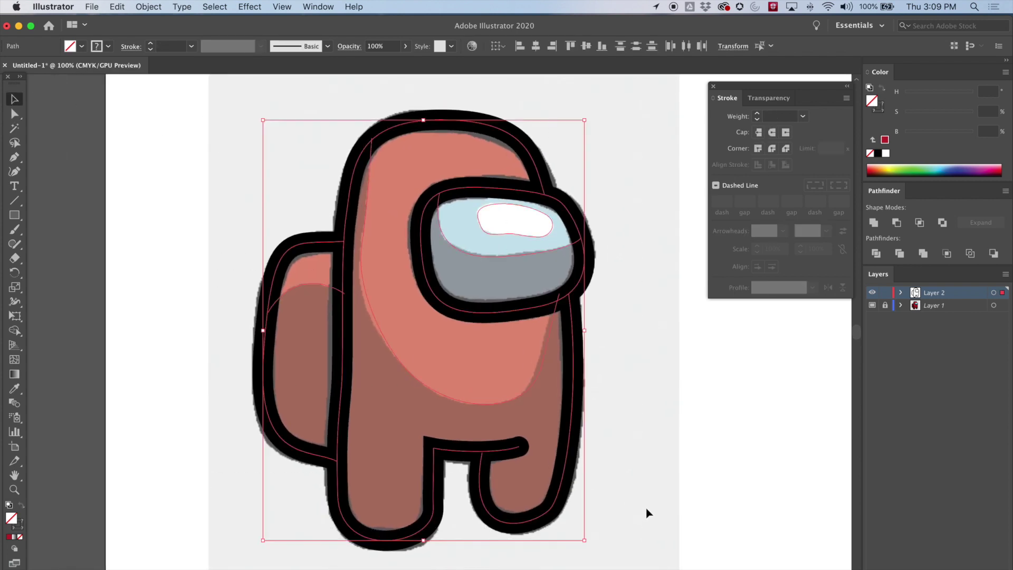
left_click(728, 444)
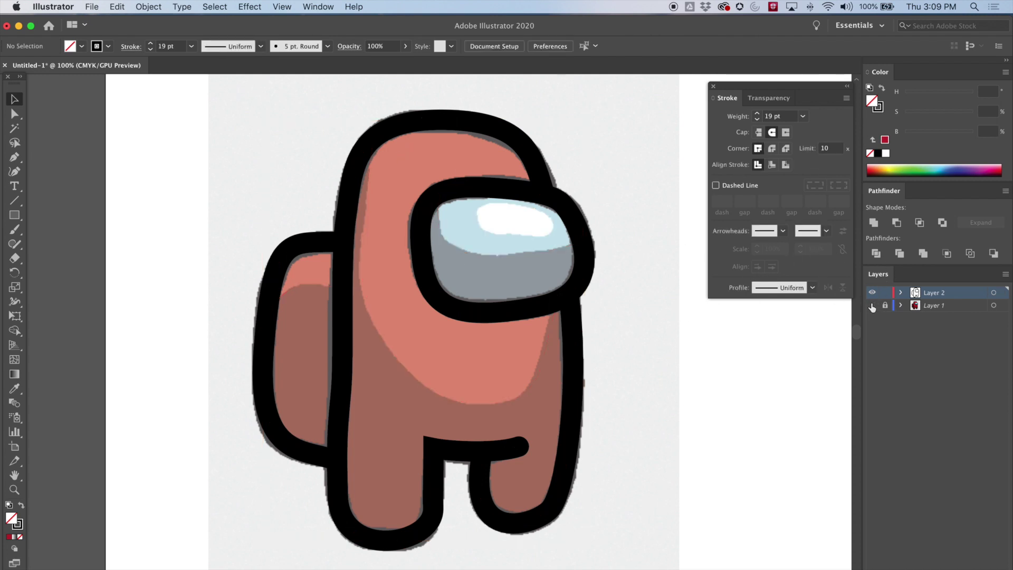
left_click(873, 305)
left_click(872, 306)
left_click(872, 306)
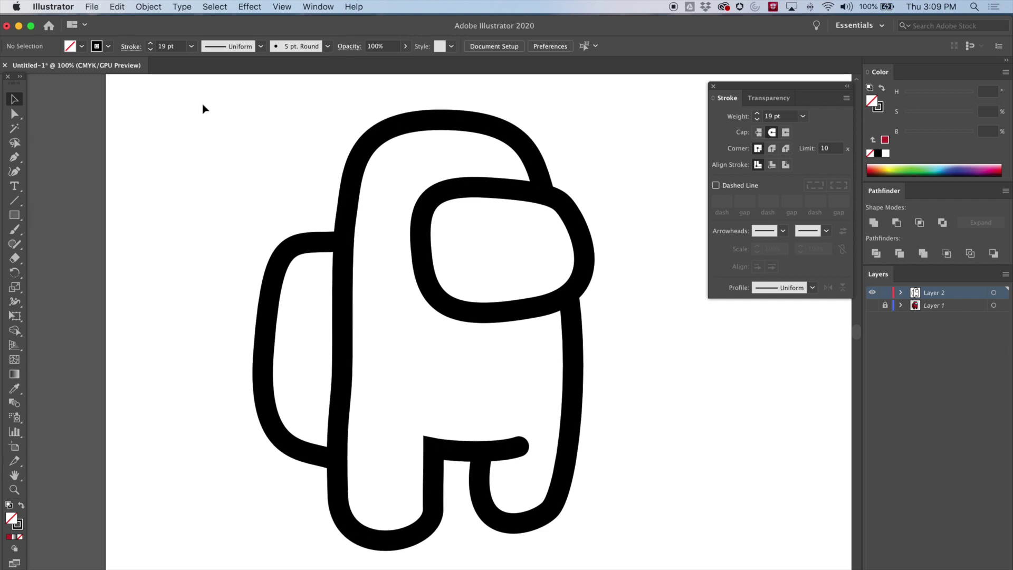
- Select all of the character's traced paths and activate the Live Paint Bucket tool
mouse_move(196, 98)
left_mouse_down()
mouse_move(264, 228)
mouse_move(488, 477)
mouse_move(654, 549)
left_mouse_up()
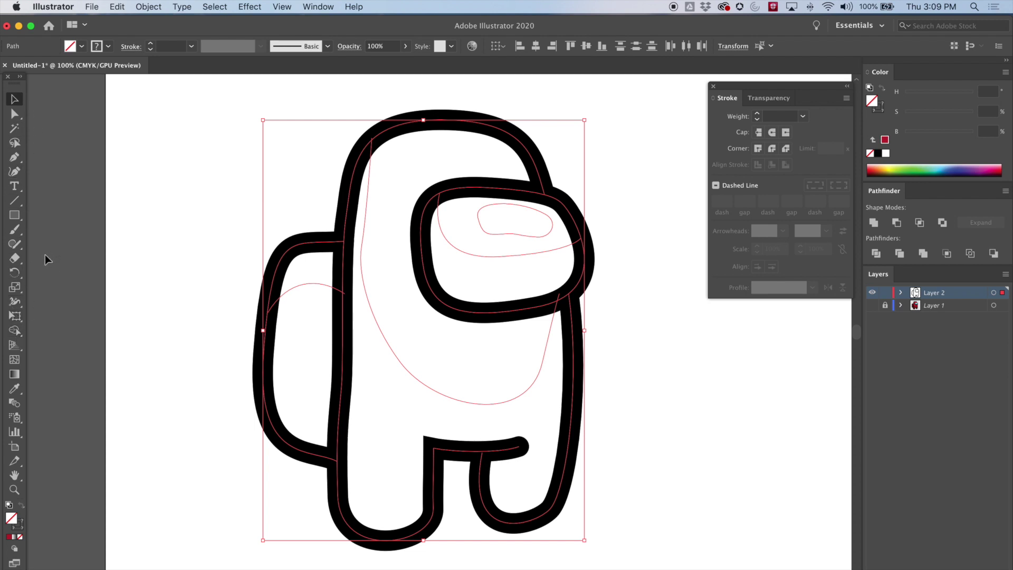
key("shift+m")
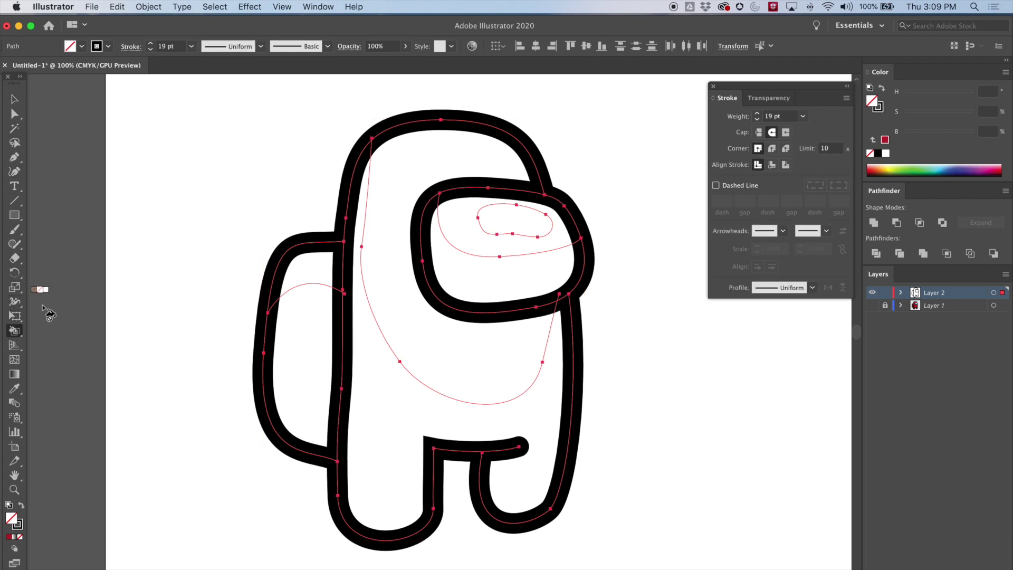
left_click(19, 334)
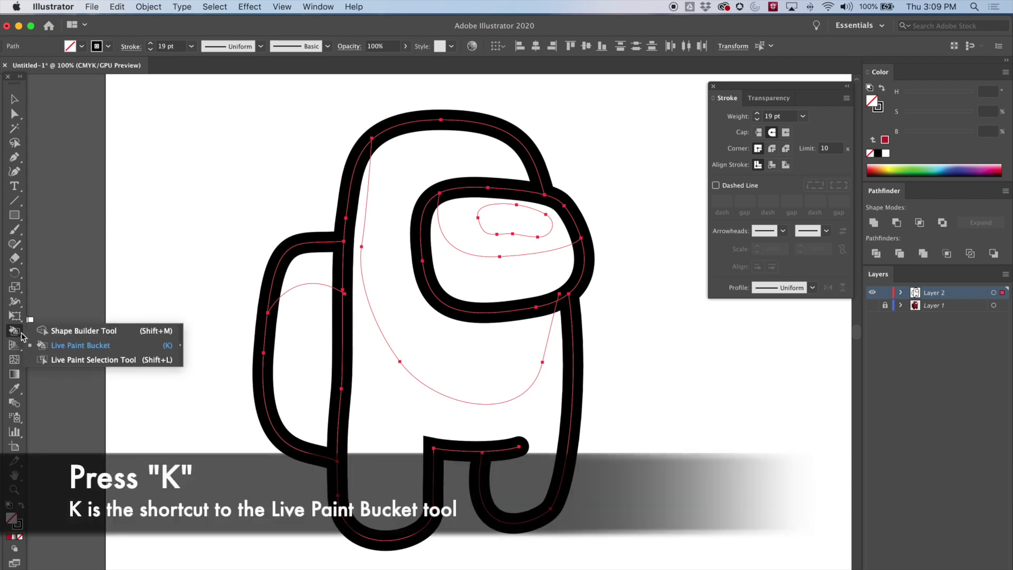
left_click(48, 335)
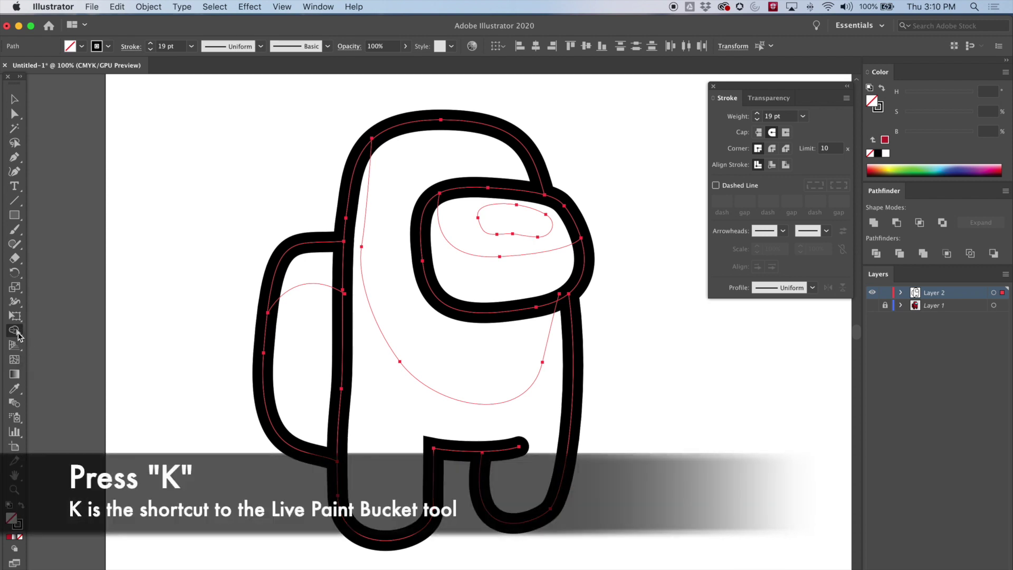
left_click(20, 334)
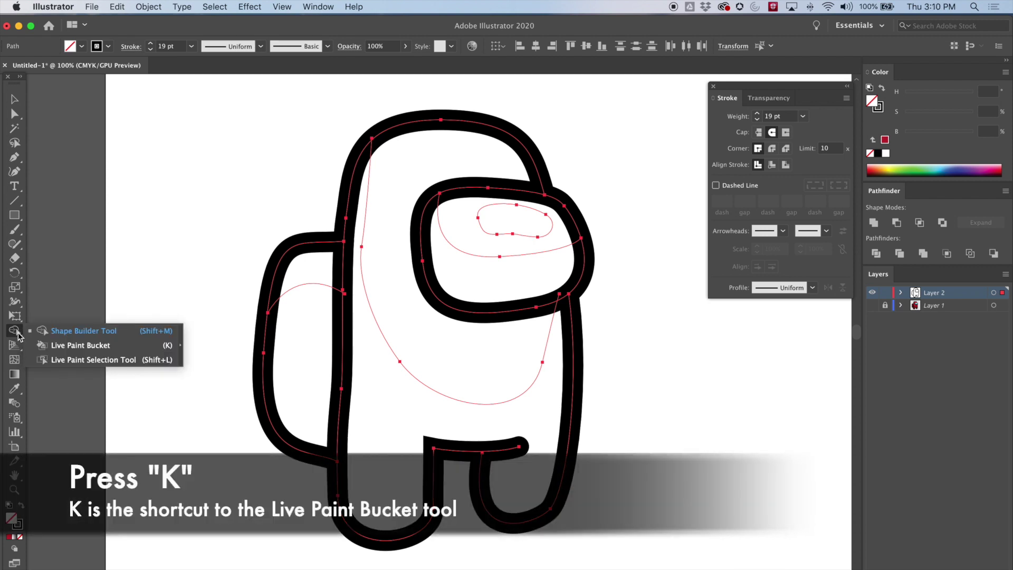
left_click(67, 351)
left_click(20, 334)
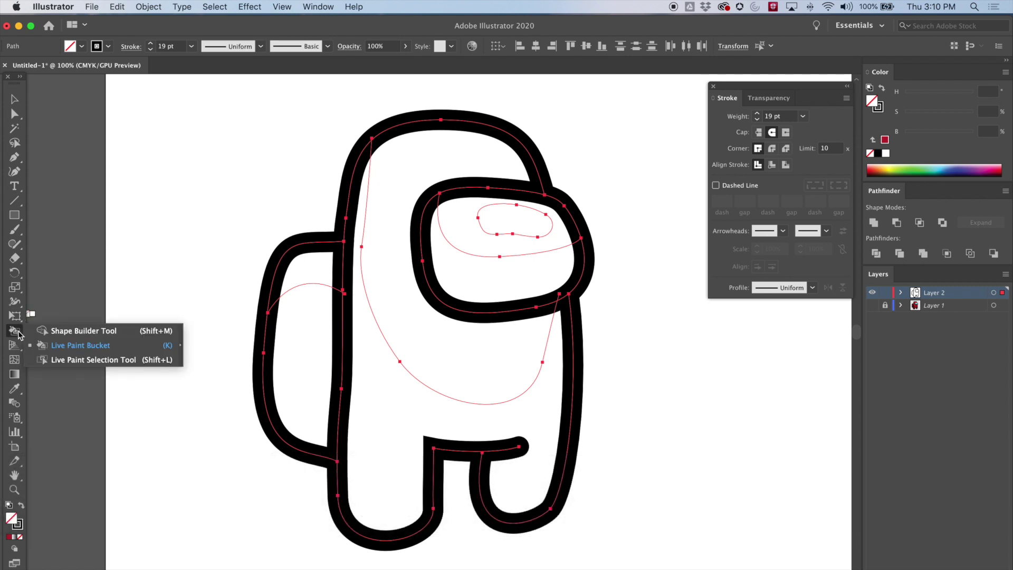
left_click(50, 331)
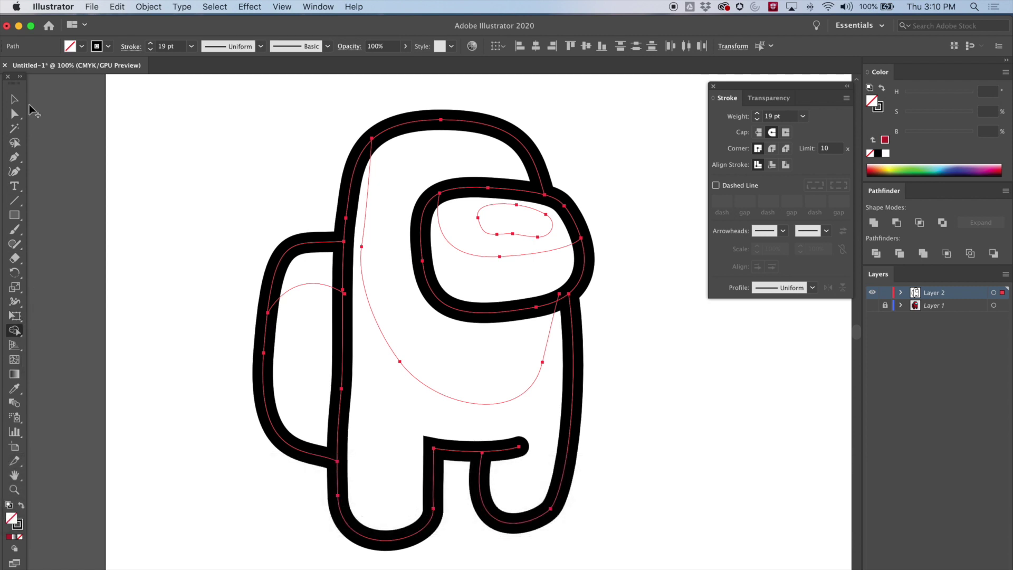
left_click(17, 331)
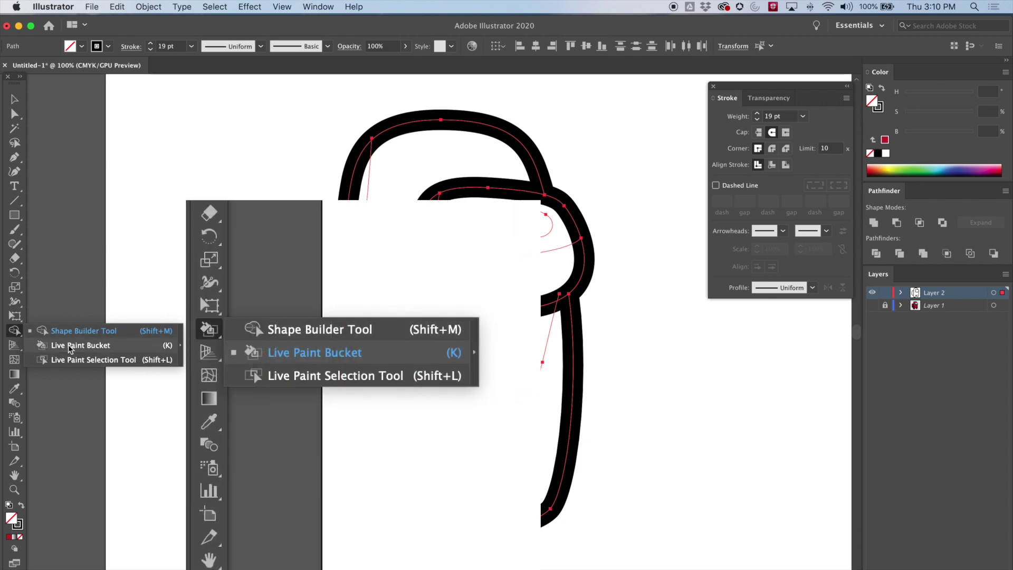
left_click(69, 345)
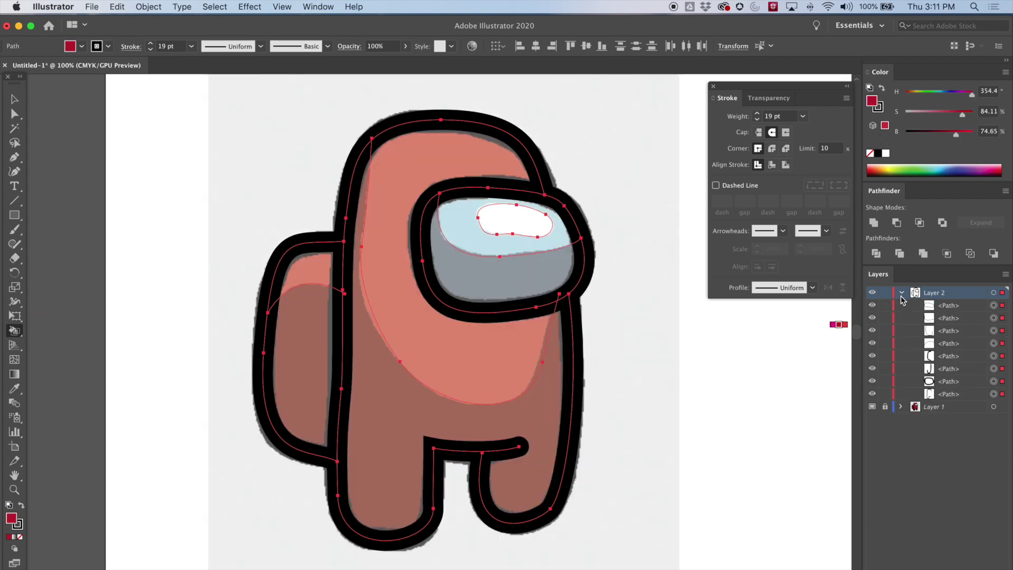
- Hide the template on Layer 1 again and expand Layer 2 to list its paths
left_click(902, 293)
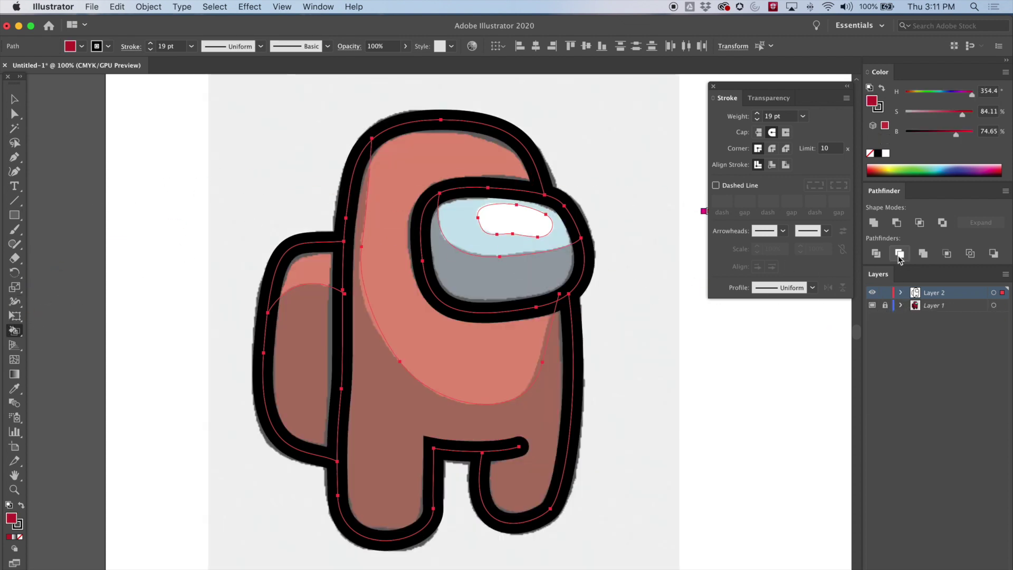
left_click(874, 305)
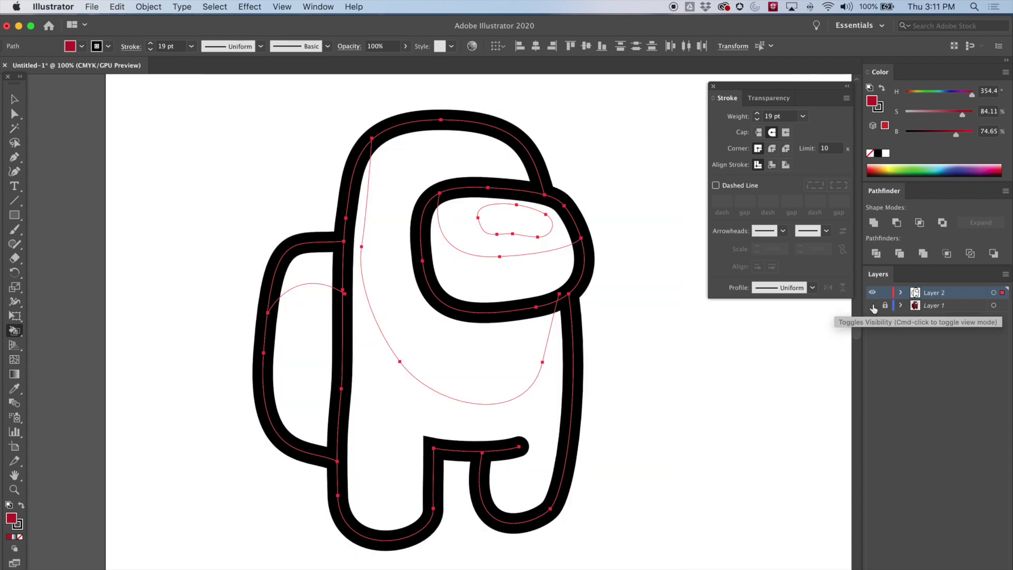
left_click(902, 293)
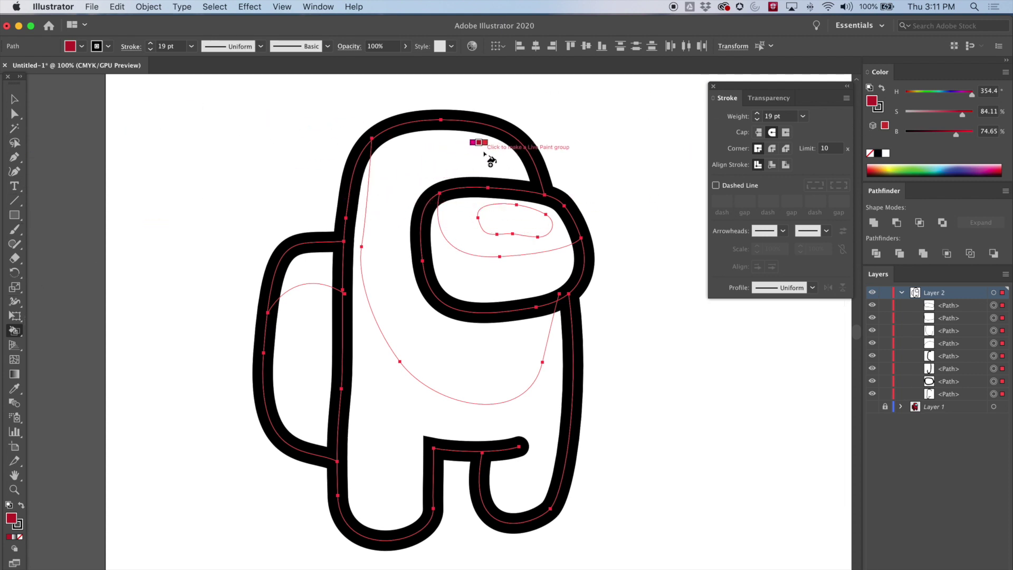
- Make a Live Paint group by filling the body's highlight area with red, expand its path list, and fill the backpack's upper highlight
left_click(401, 160)
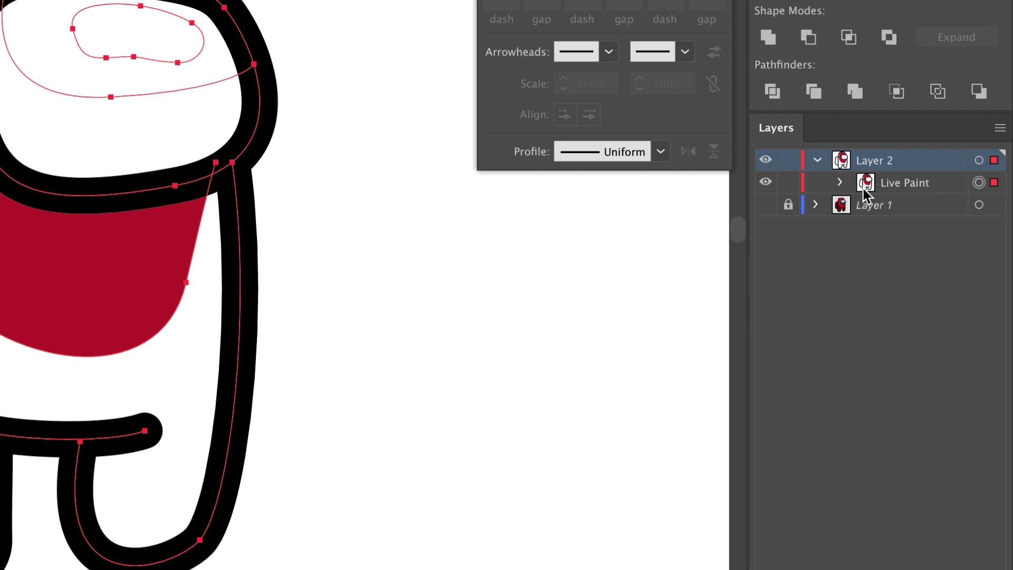
left_click(844, 184)
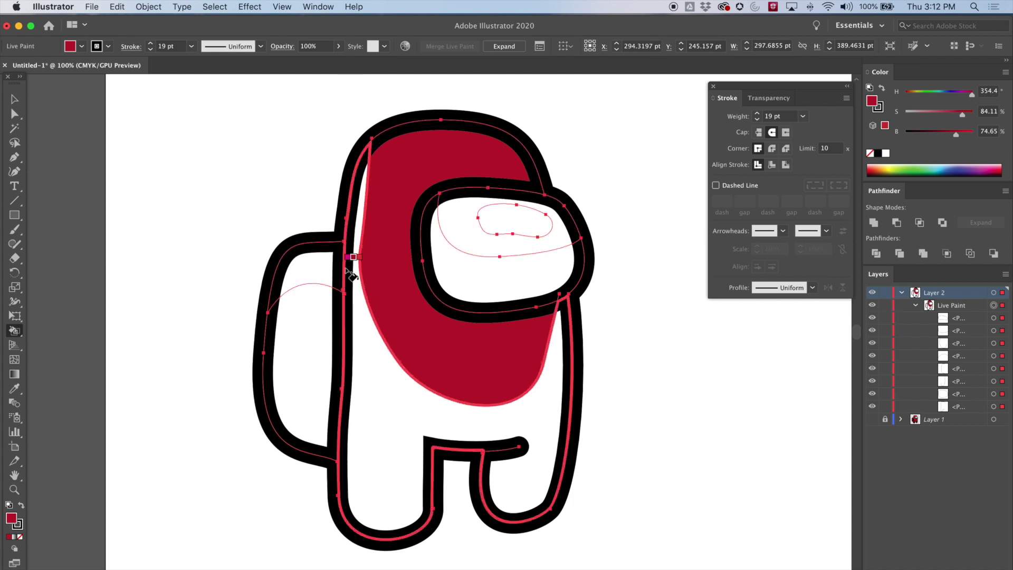
left_click(319, 271)
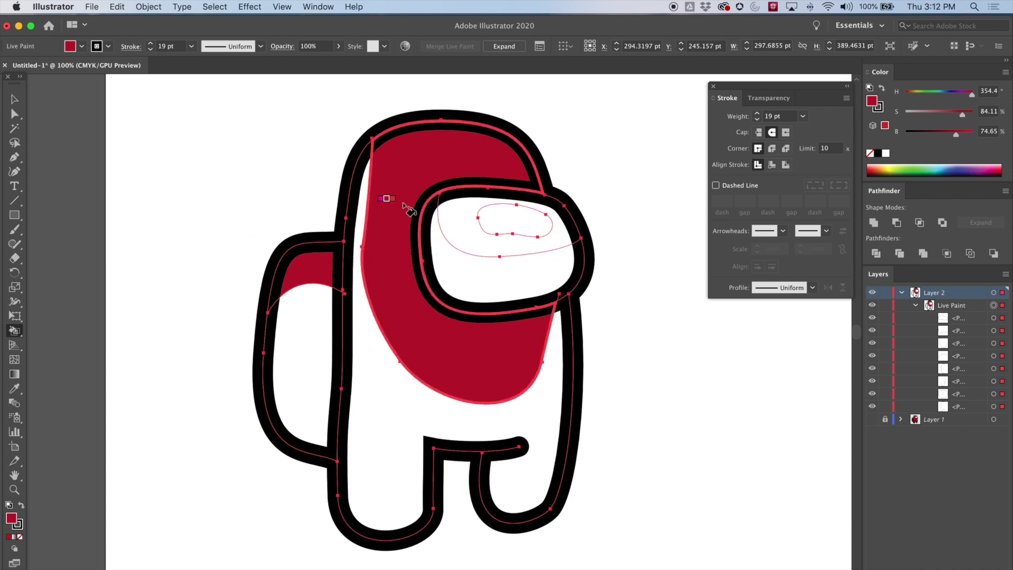
- Pull the backpack shading path's right end anchor short of the body outline's path and check the area with the Live Paint Bucket
left_click(15, 114)
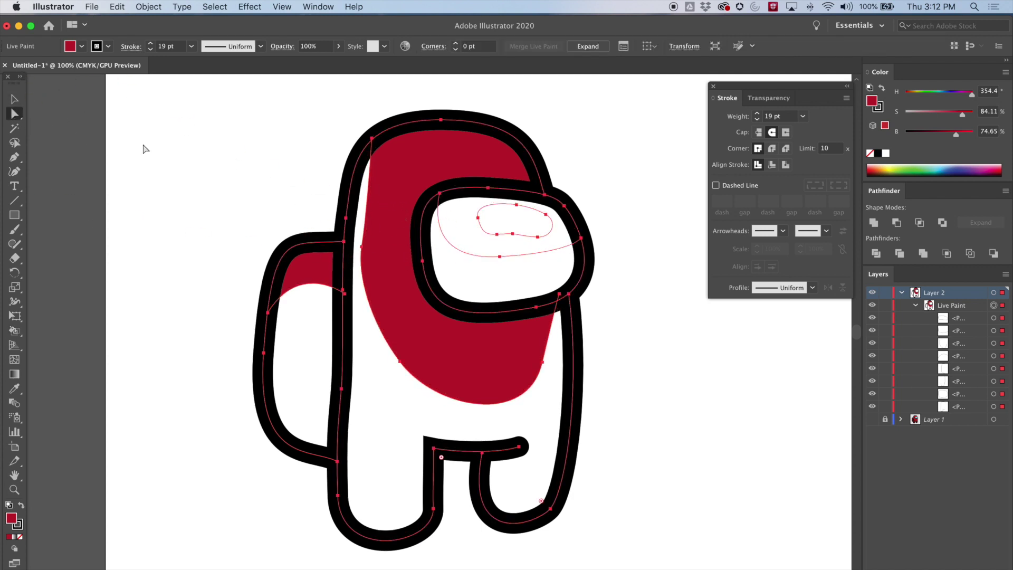
key("super+equal")
key("super+equal")
key("super+equal")
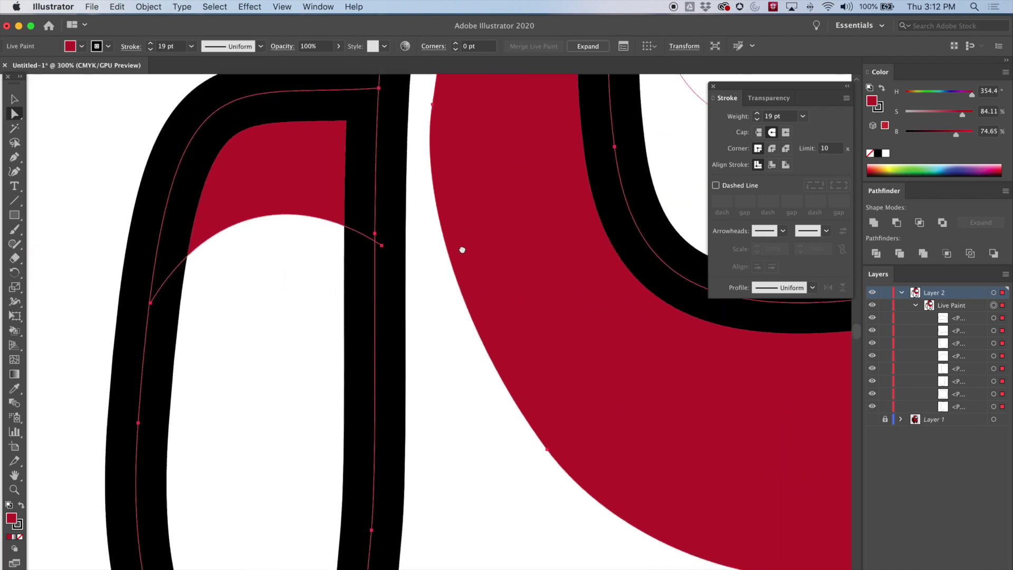
left_click_drag(463, 249, 509, 253)
left_click(429, 250)
left_click_drag(430, 251, 413, 249)
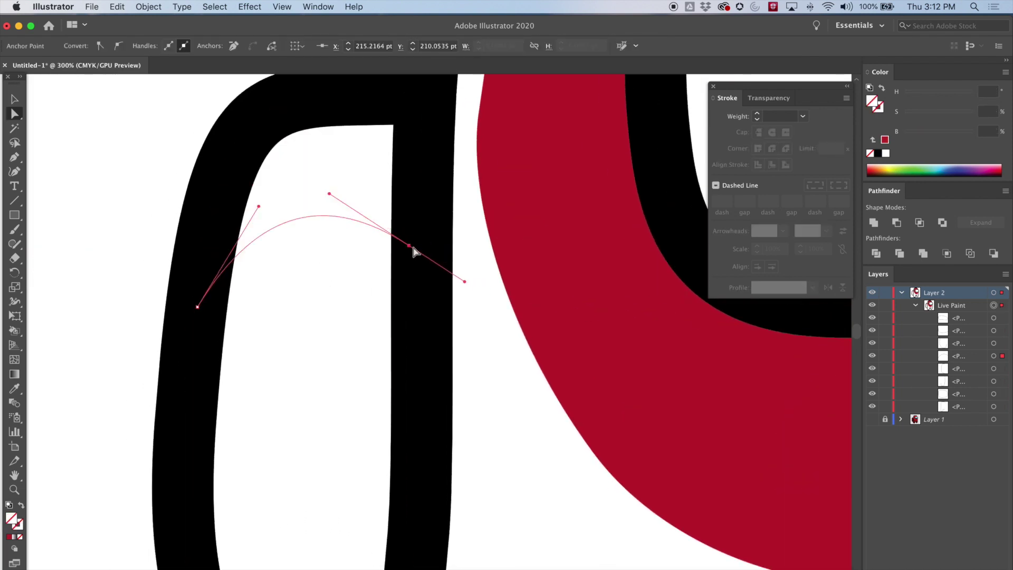
left_click(115, 141)
left_click_drag(150, 141, 476, 374)
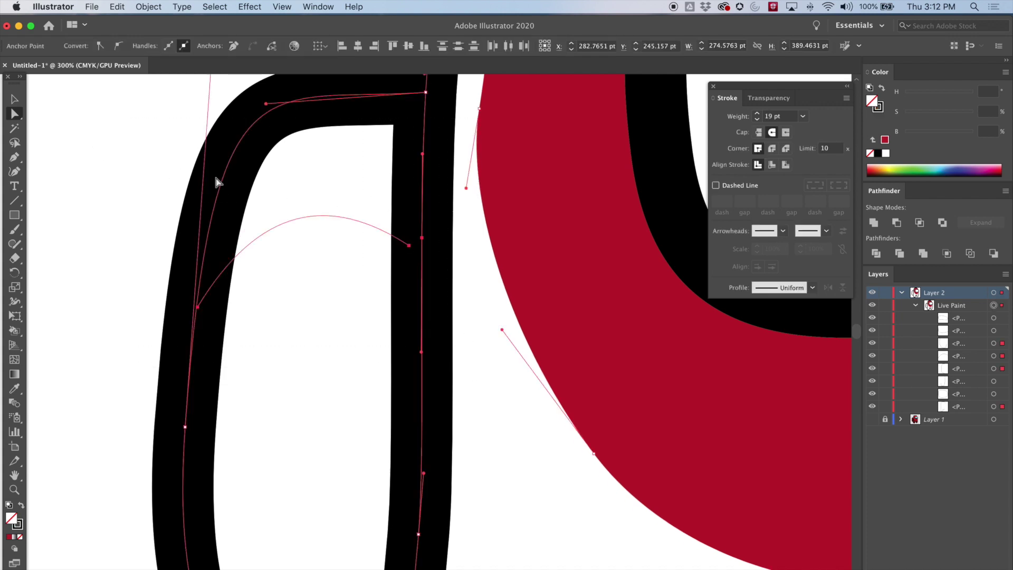
left_click(154, 180)
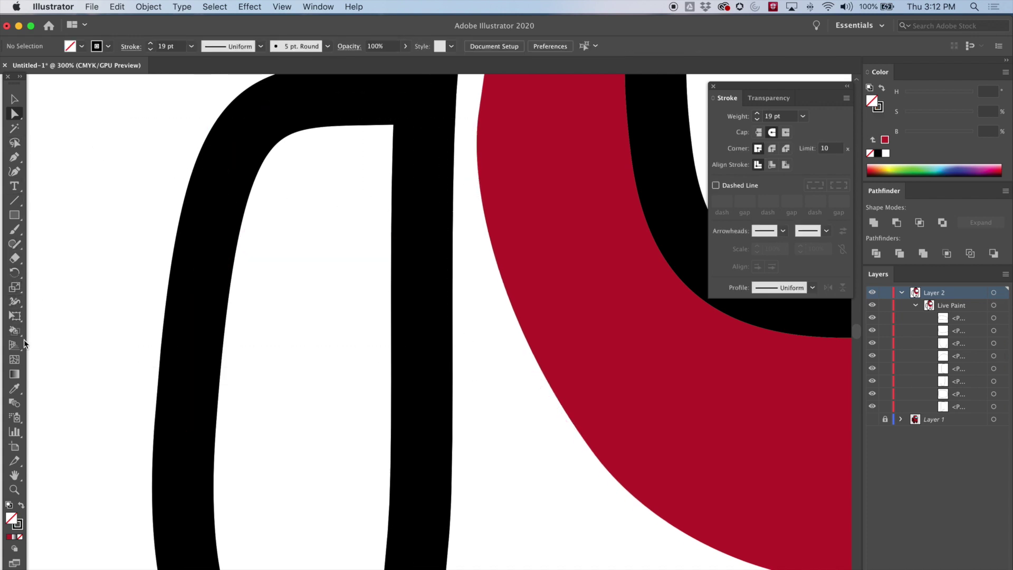
left_click(14, 331)
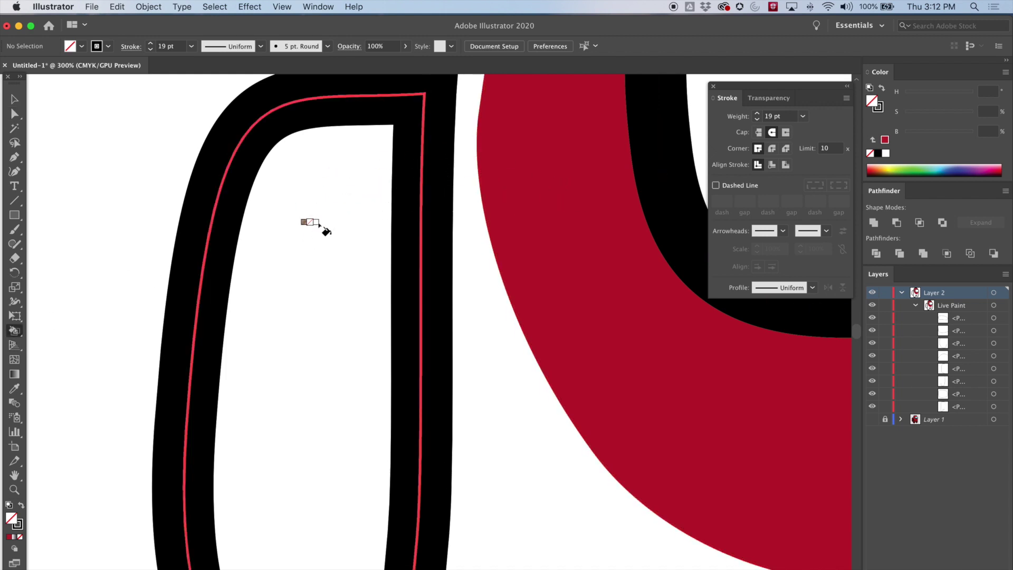
- Move the backpack shading path's right end anchor back across the body outline's path to close the gap
left_click(14, 115)
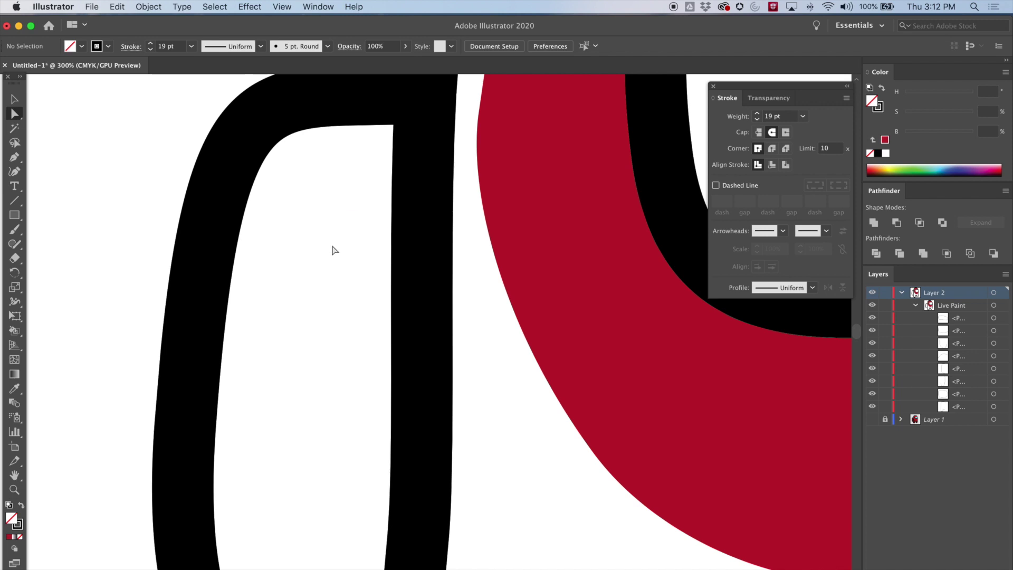
left_click(295, 226)
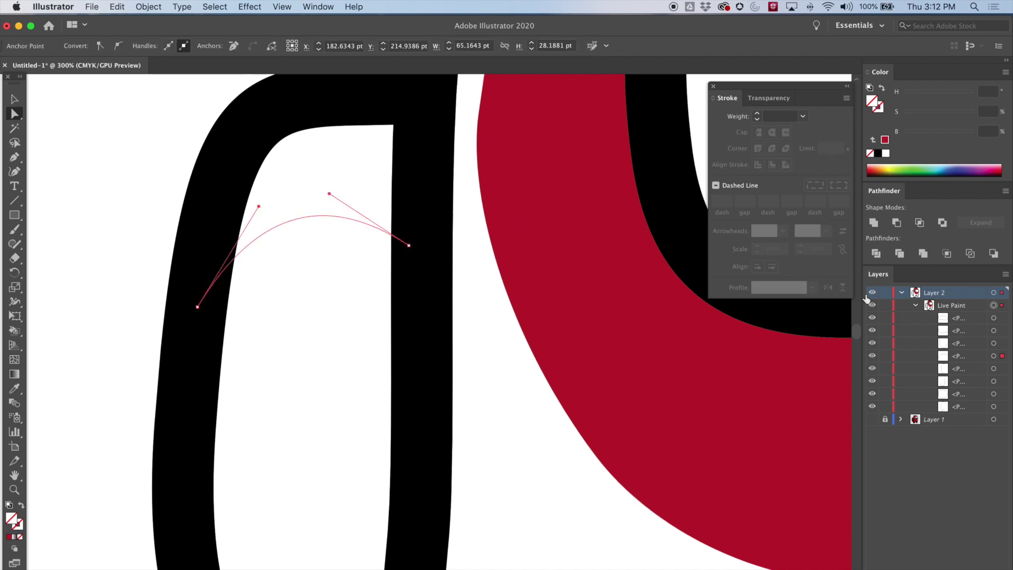
left_click_drag(409, 245, 426, 247)
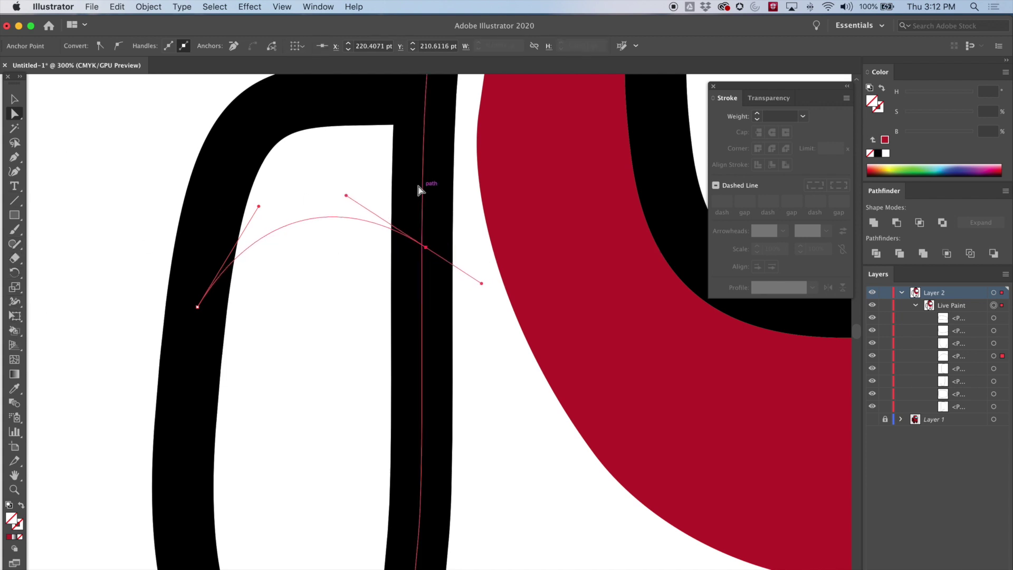
key("super+minus")
key("super+minus")
left_click_drag(496, 239, 378, 225)
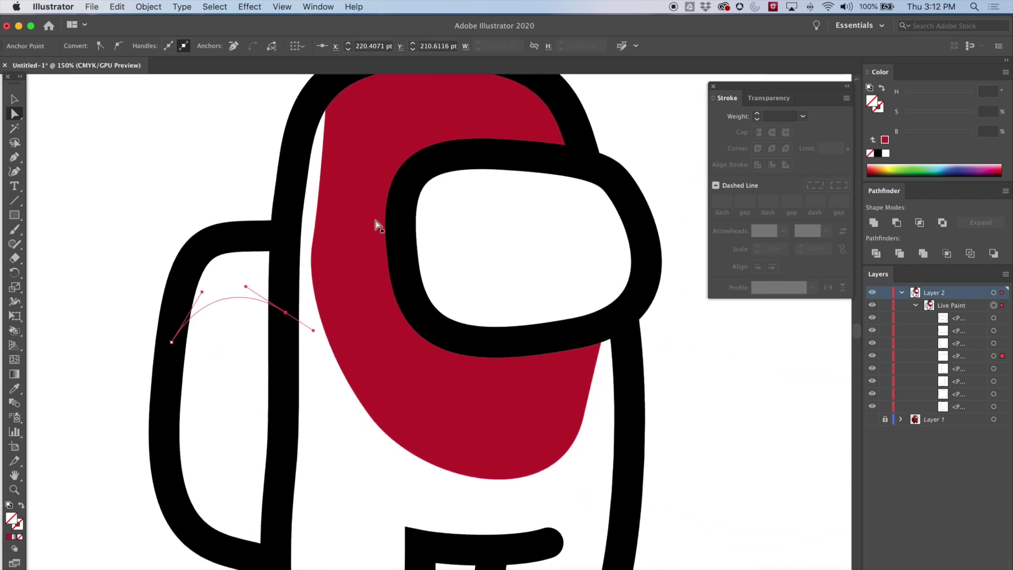
- Sample the body's red and fill the backpack's upper highlight area with it using the Live Paint Bucket
left_click(16, 331)
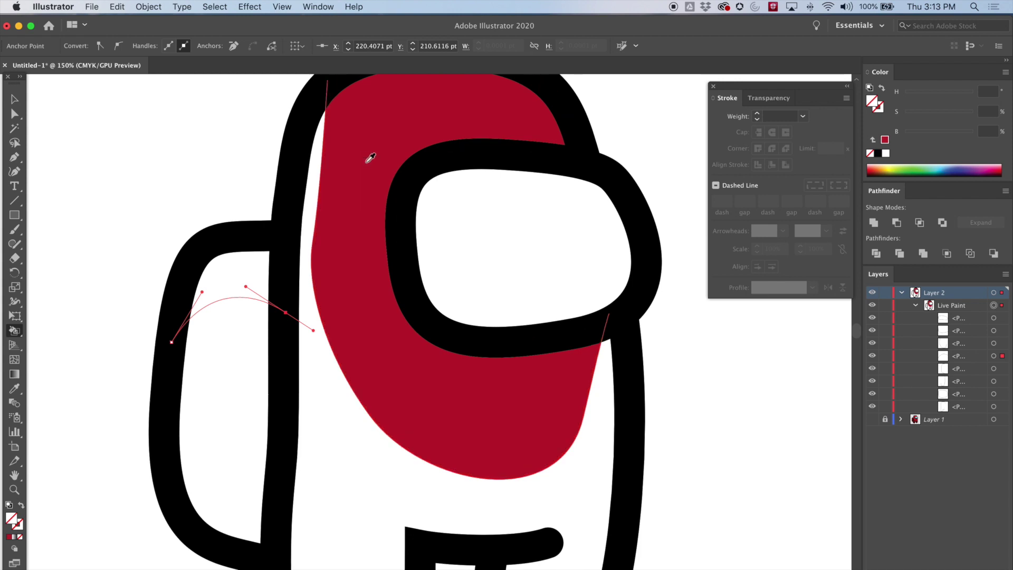
left_click(365, 132, "alt")
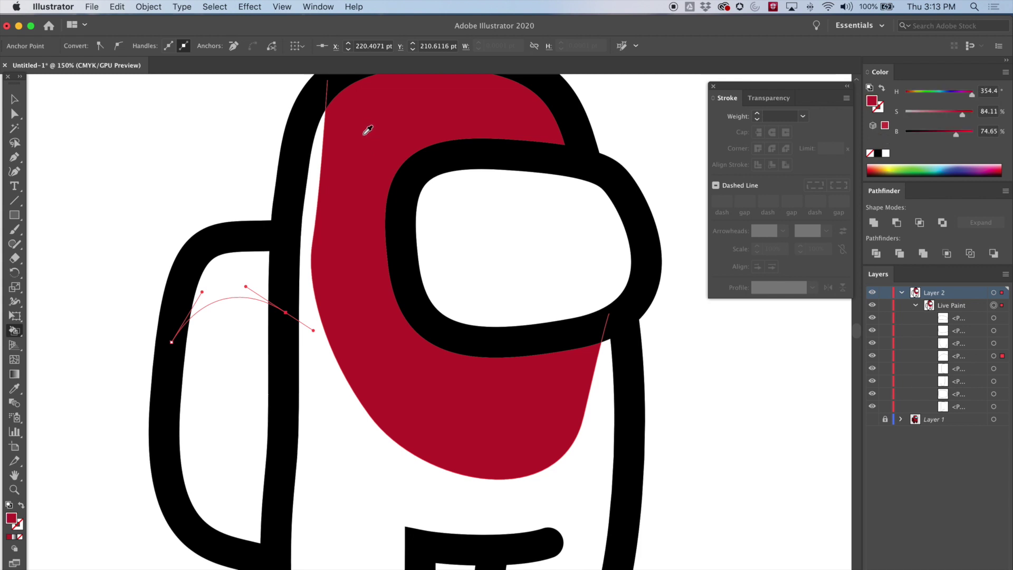
left_click(230, 272)
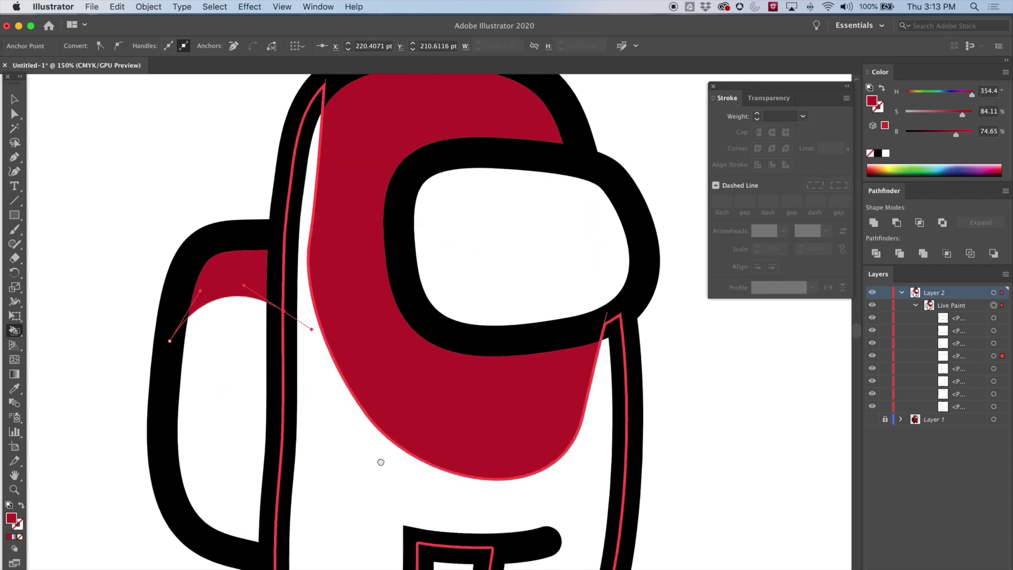
- Darken the red to 78% saturation and 43% brightness and fill the body's shadow area and the backpack's lower area
scroll(401, 343, "down", 5)
scroll(446, 430, "up", 3)
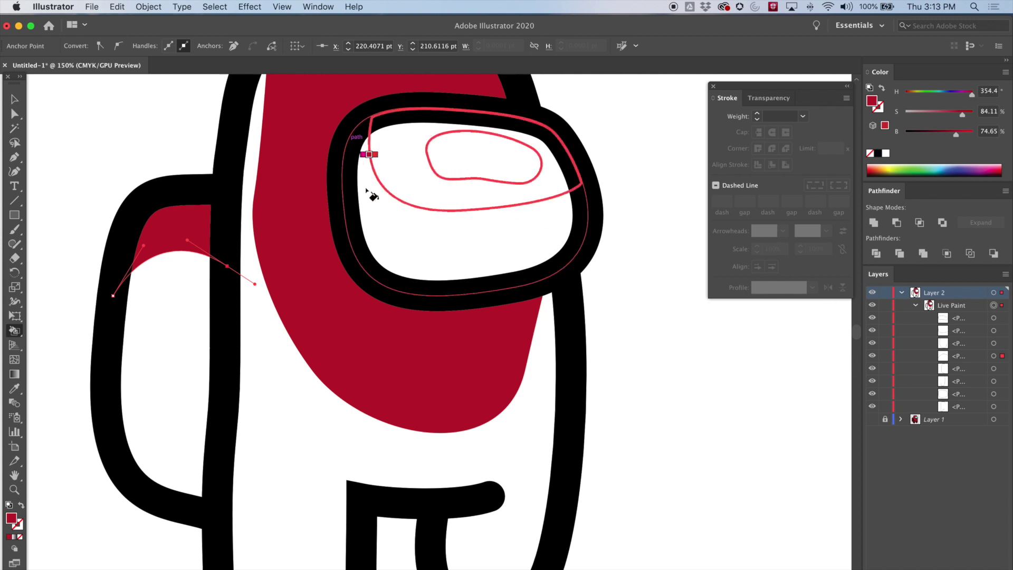
left_click_drag(958, 136, 940, 133)
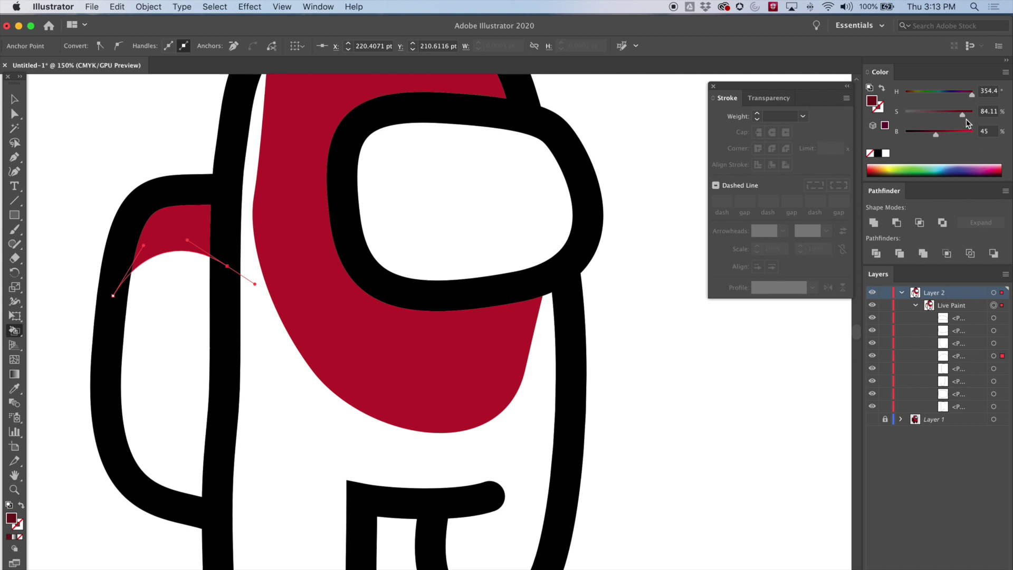
left_click_drag(963, 116, 960, 114)
left_click(277, 420)
left_click(164, 376)
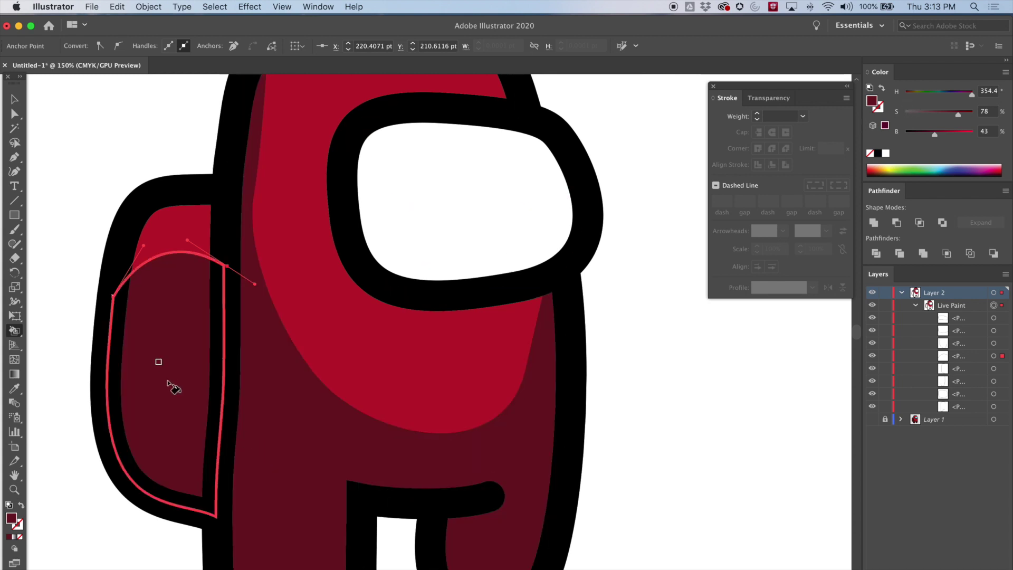
- Deselect the backpack shading path and fill the visor's glare shape with white using the Live Paint Bucket
left_click_drag(399, 297, 437, 395)
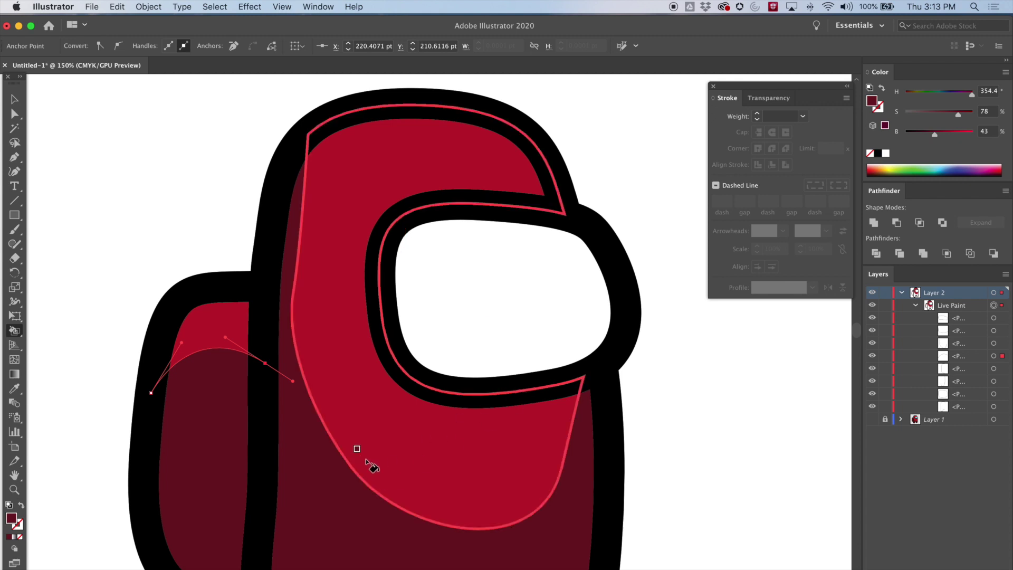
scroll(364, 412, "down", 5)
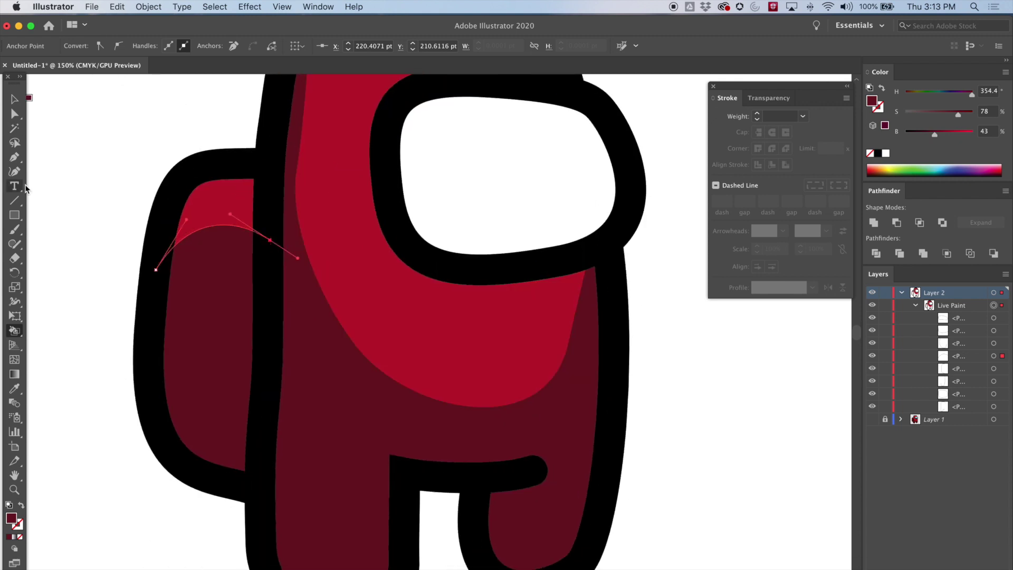
left_click(15, 114)
left_click(94, 117)
left_click_drag(480, 260, 376, 383)
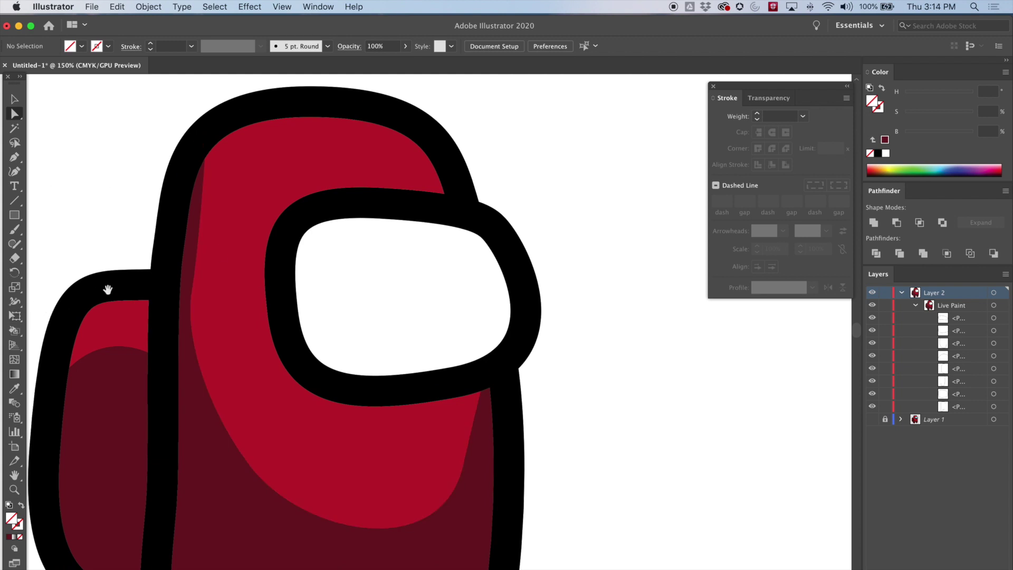
left_click_drag(107, 290, 222, 251)
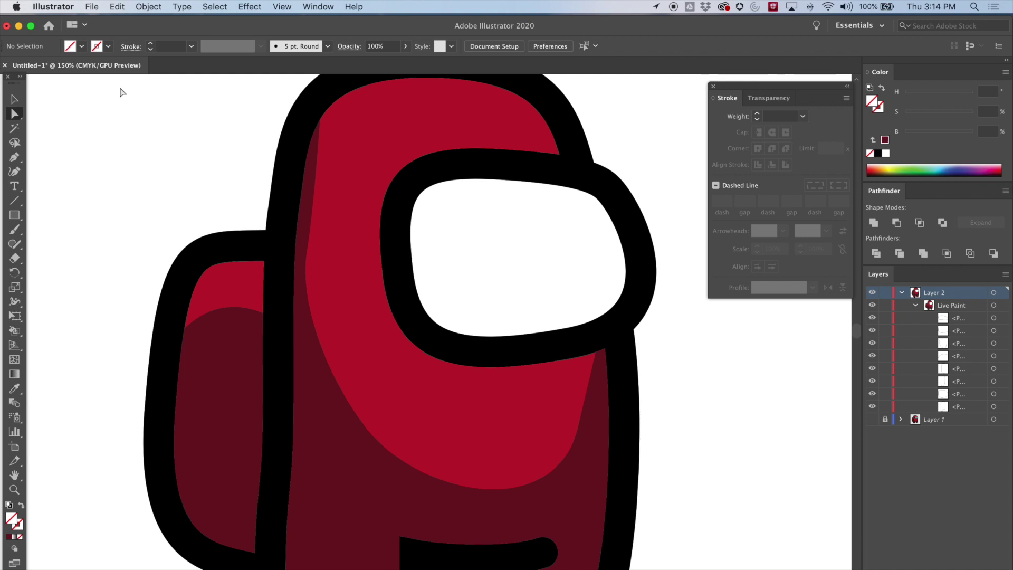
left_click(888, 155)
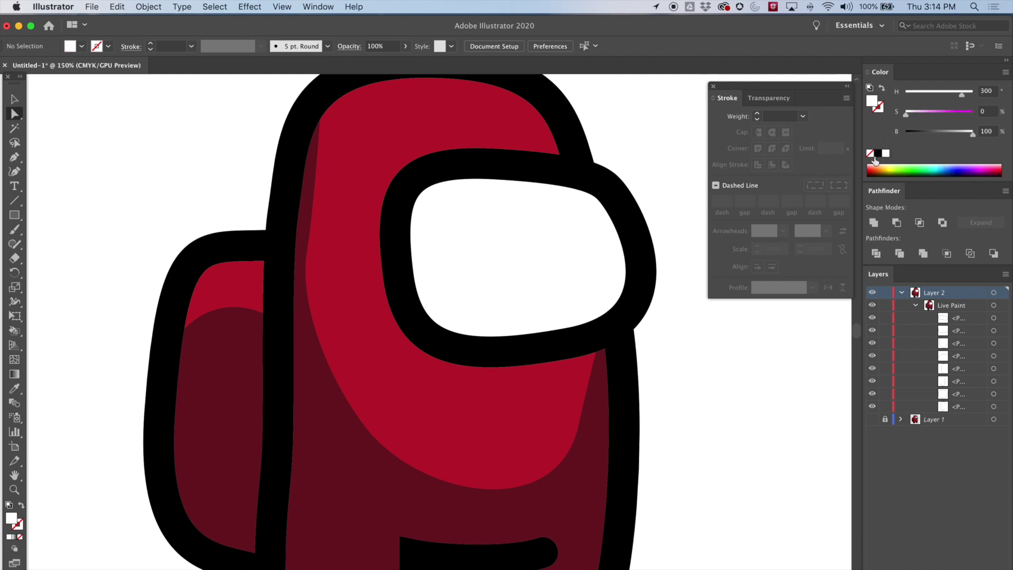
key("g")
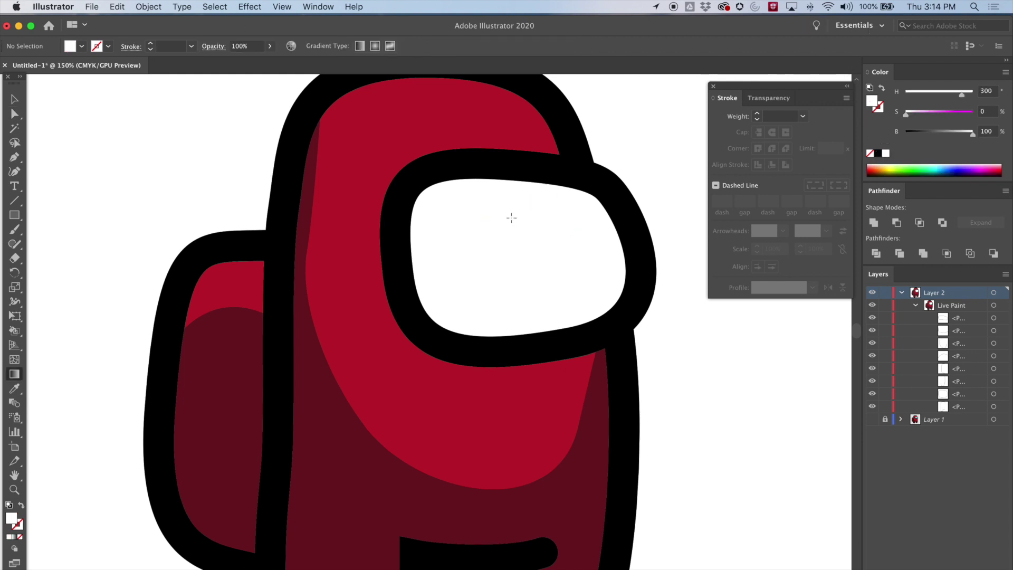
key("k")
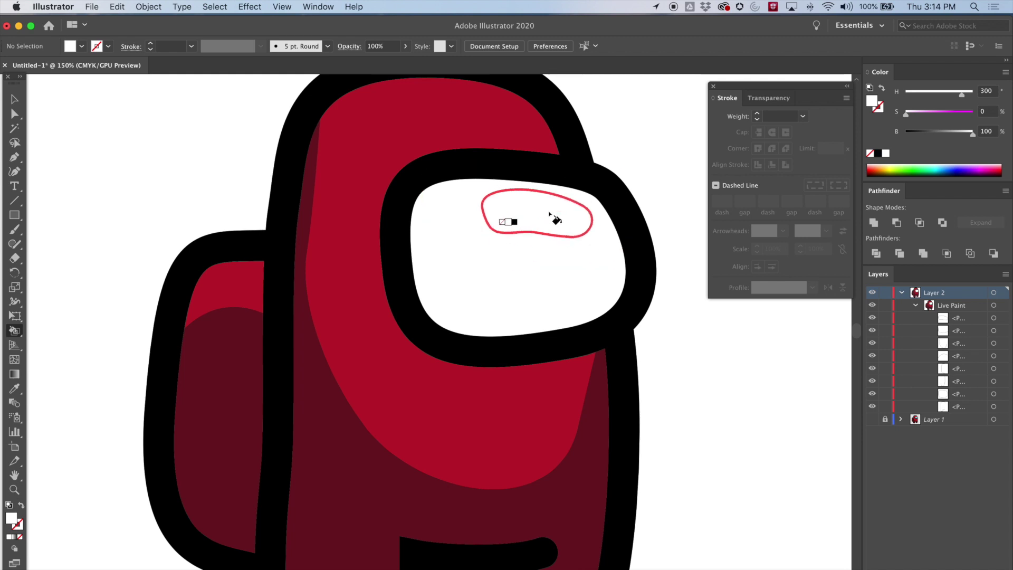
- Mix a light blue with hue 196.8°, saturation 44% and brightness 80%, and fill the visor's upper area around the glare
left_click(940, 166)
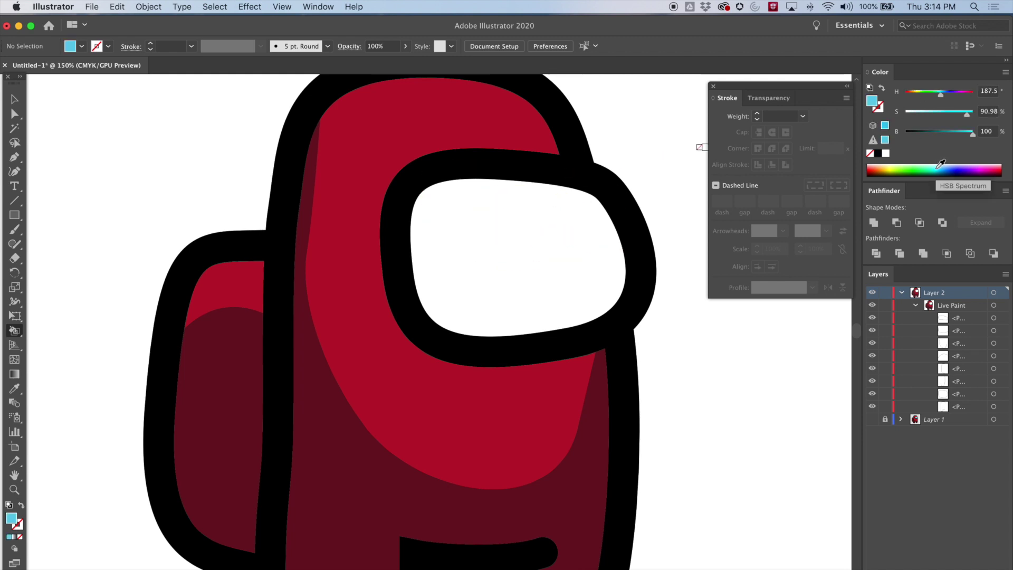
left_click(942, 164)
left_click(944, 166)
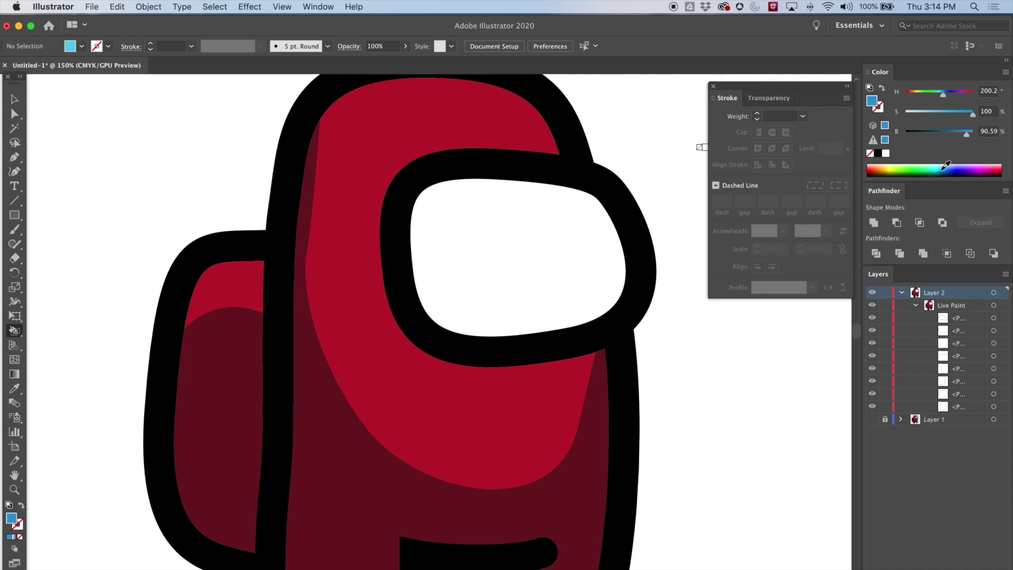
mouse_move(967, 137)
left_mouse_down()
mouse_move(952, 119)
mouse_move(938, 126)
left_mouse_up()
left_click(478, 229)
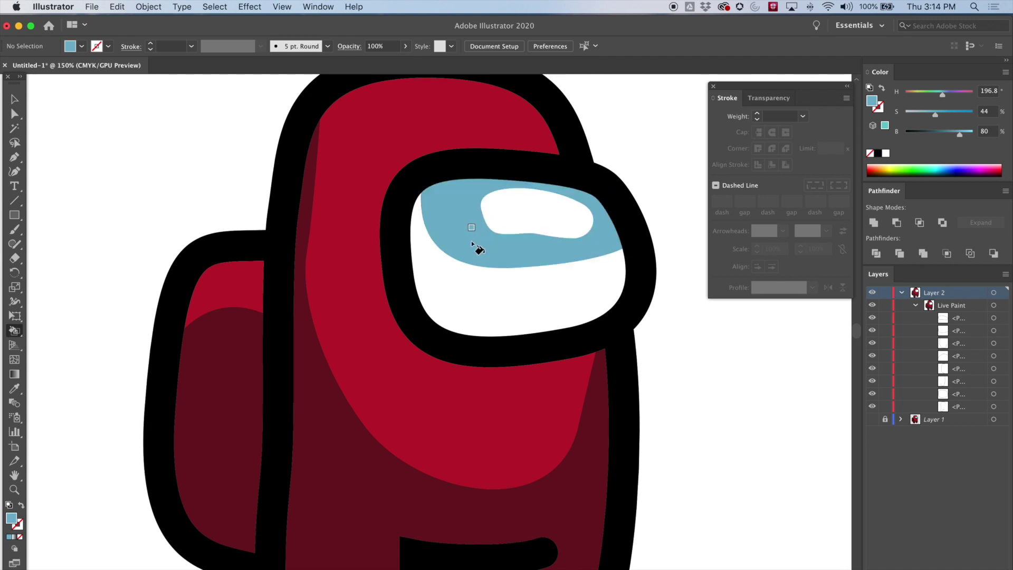
- Lower the blue's brightness to 54% and fill the visor's lower shadow area
left_click_drag(960, 135, 942, 135)
left_click(506, 306)
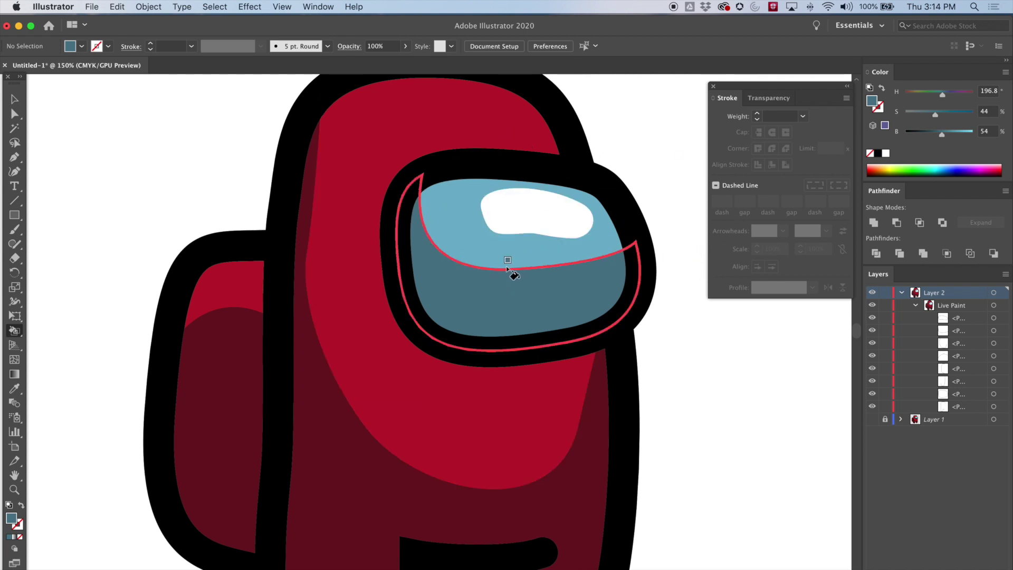
key("super+minus")
key("super+minus")
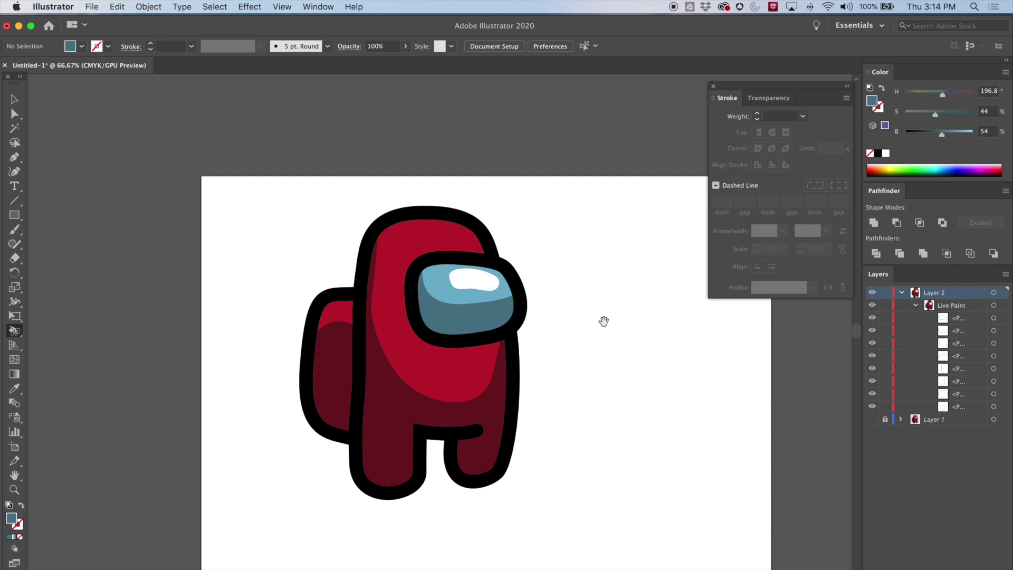
scroll(604, 319, "down", 1)
left_click_drag(616, 258, 627, 258)
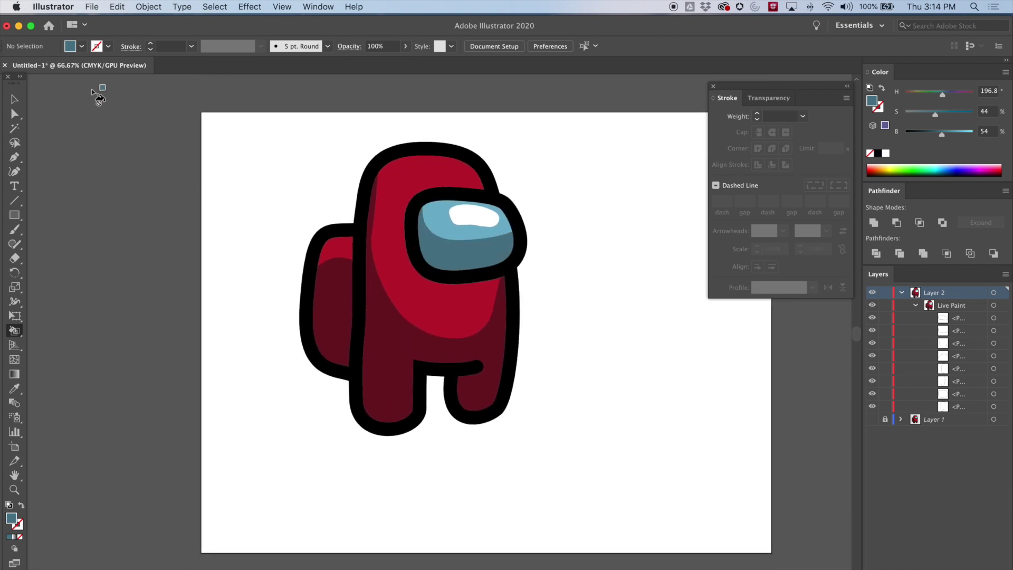
- Try moving the visor glare's path out of the Live Paint group and back into it, and undo both moves
left_click(15, 99)
key("super+1")
scroll(625, 137, "up", 3)
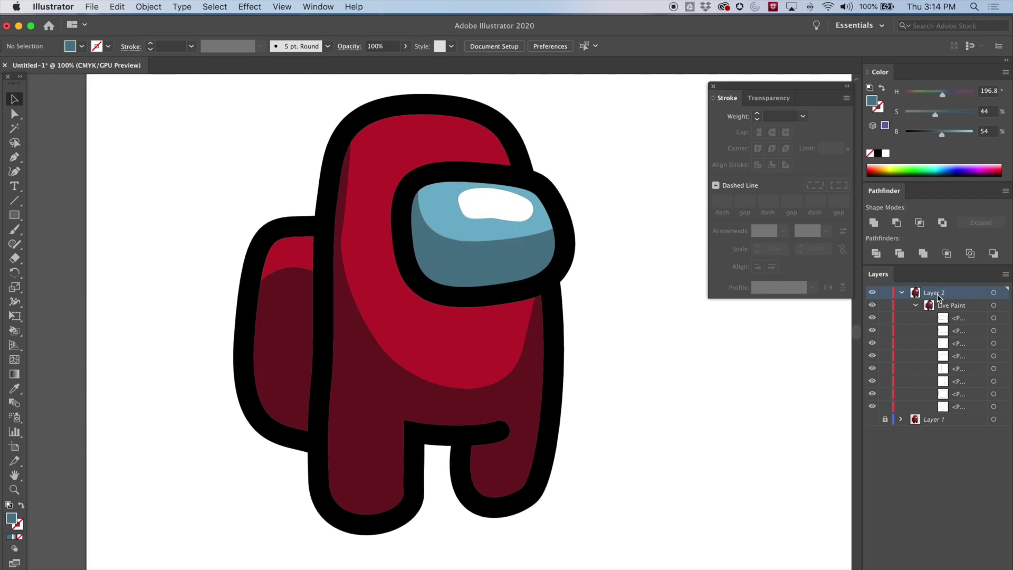
left_click(915, 305)
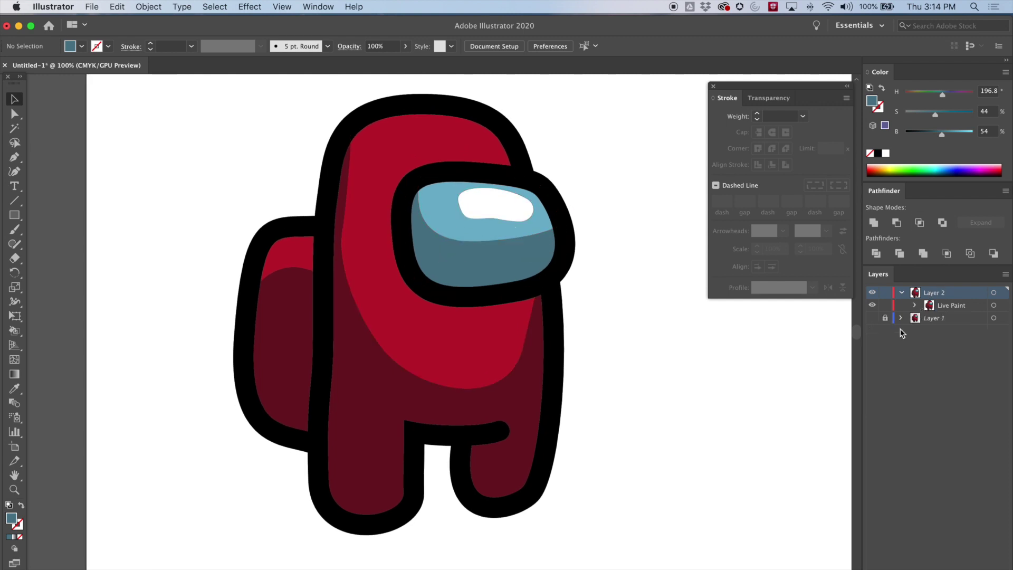
left_click(915, 306)
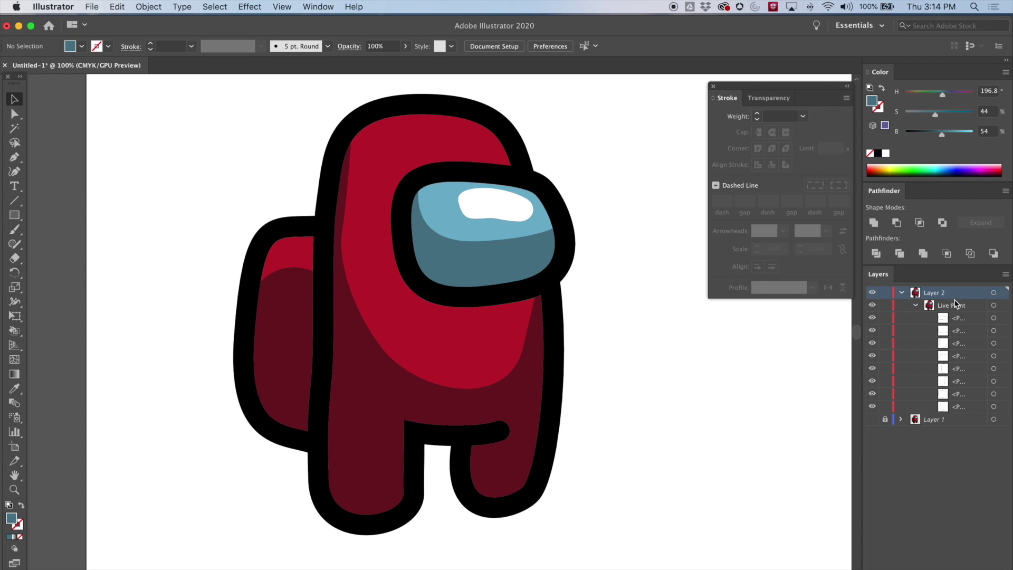
left_click_drag(959, 321, 961, 305)
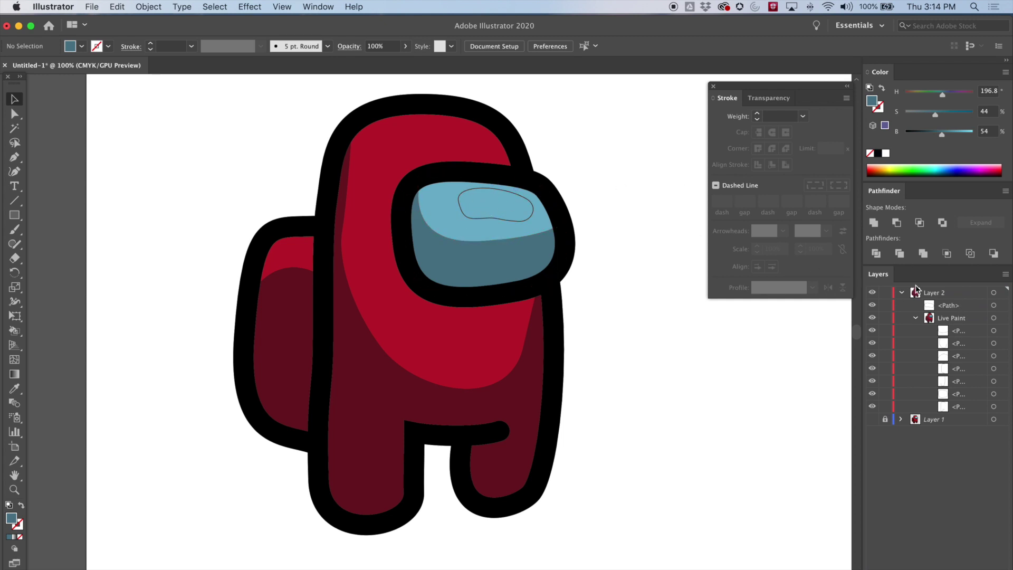
left_click_drag(944, 304, 948, 327)
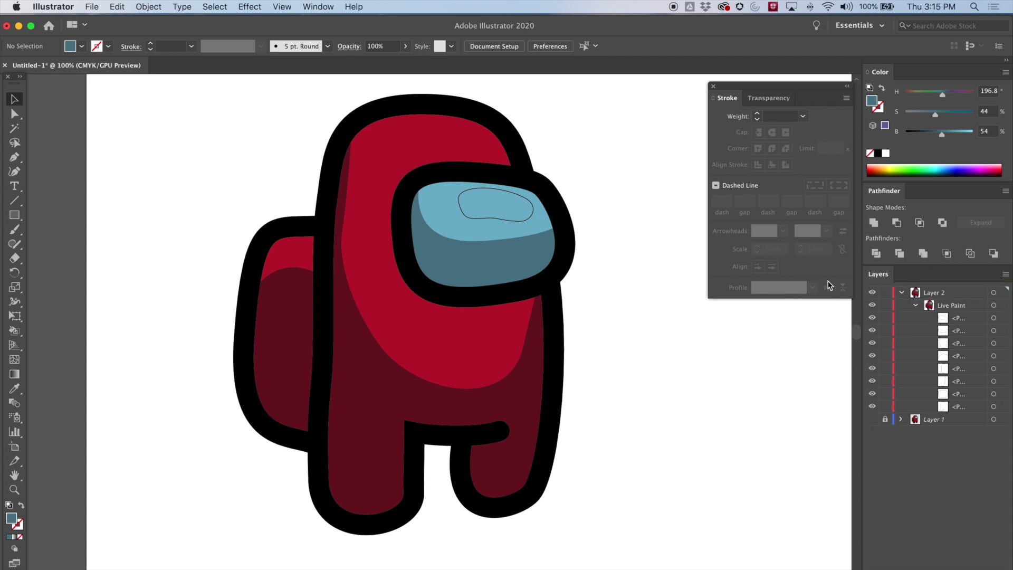
key("super+z")
key("super+z")
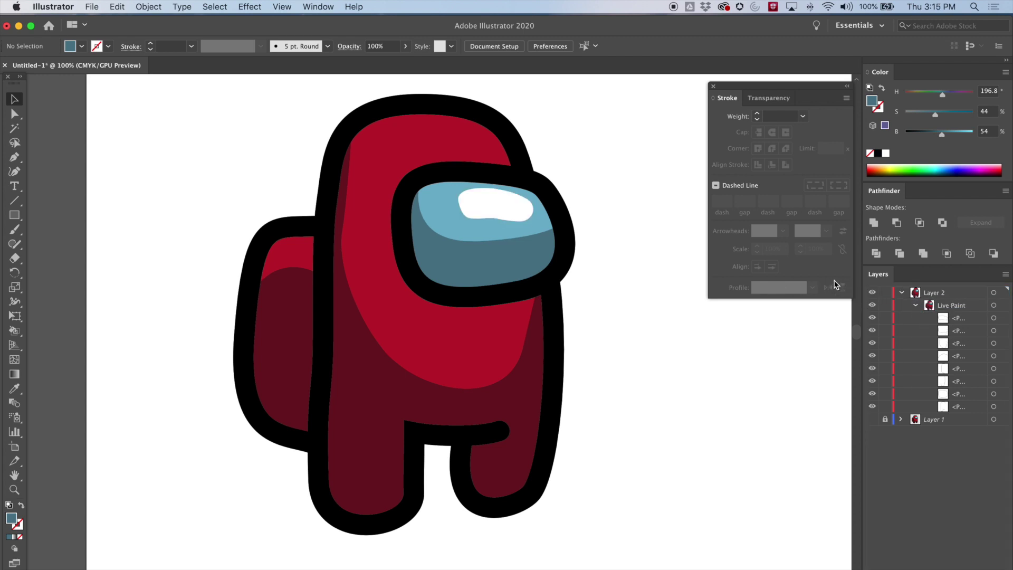